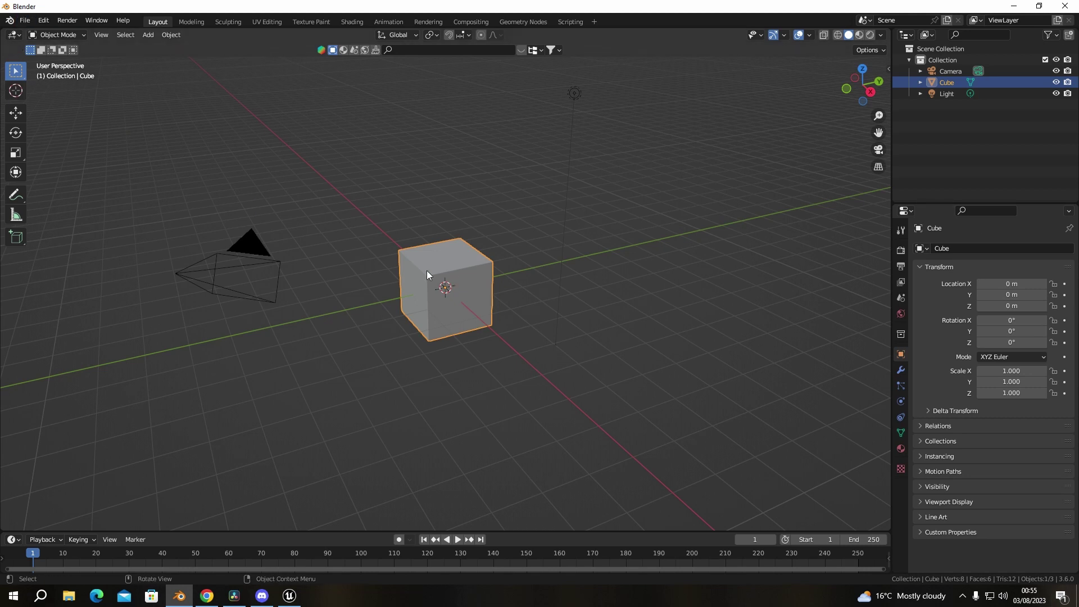
Step: Hide the camera and the light from the viewport
click(231, 247)
shift+click(574, 93)
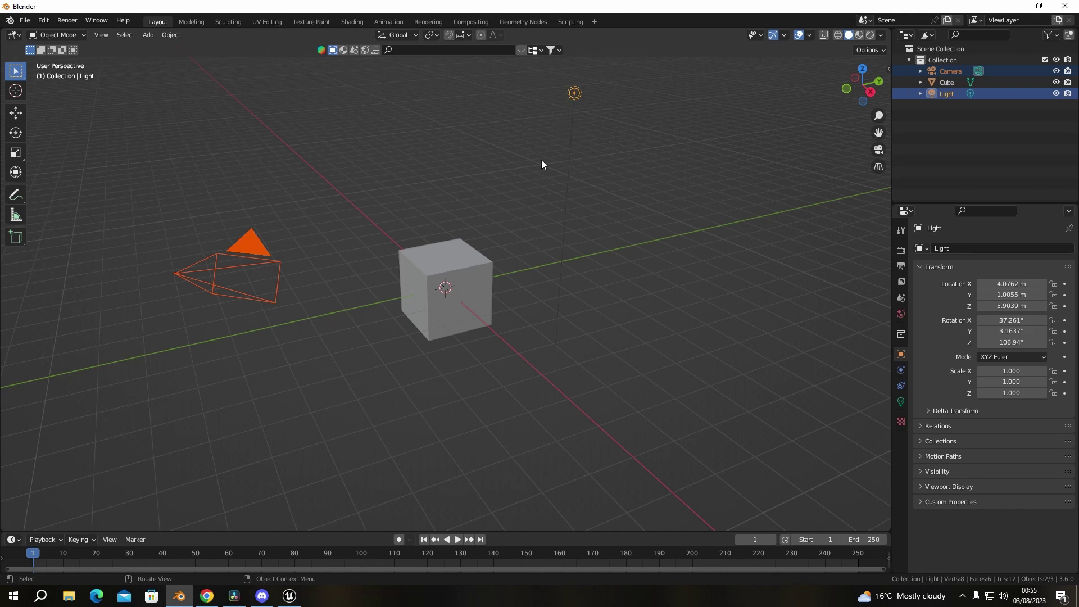
key(h)
Step: Move the cube 1 m up the Z axis so it rests on the grid
click(470, 288)
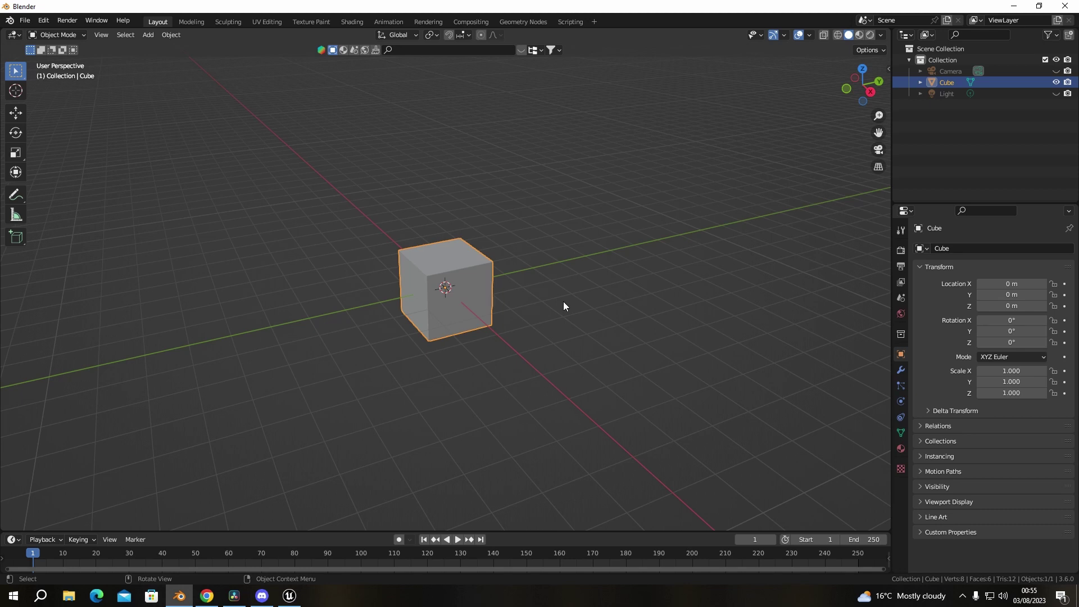
key(g)
key(z)
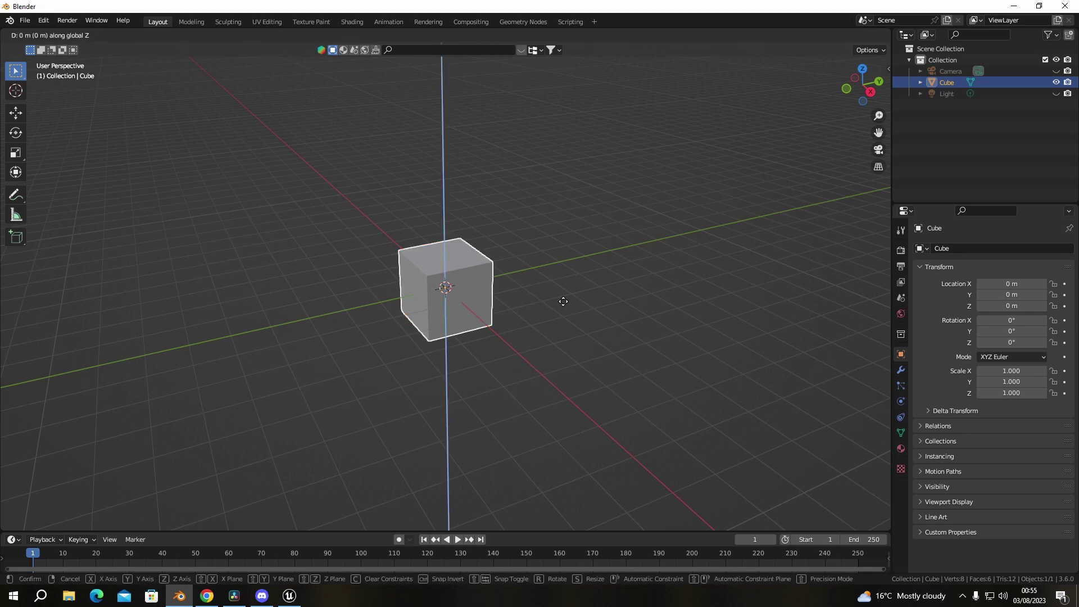
key(1)
key(Return)
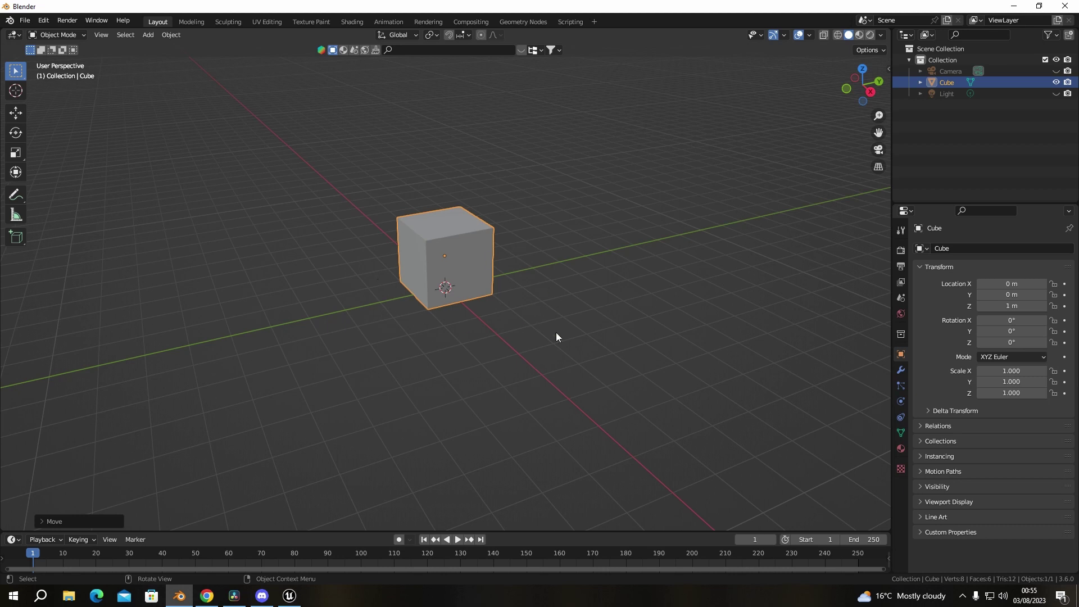
click(549, 361)
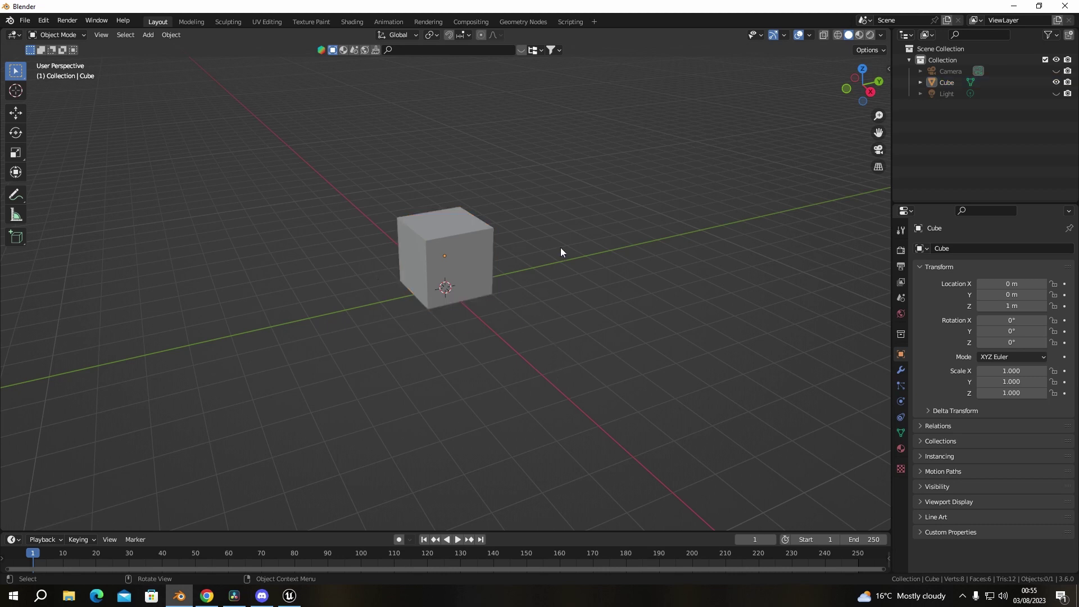
Step: Add a mesh plane to the scene
key(shift+a)
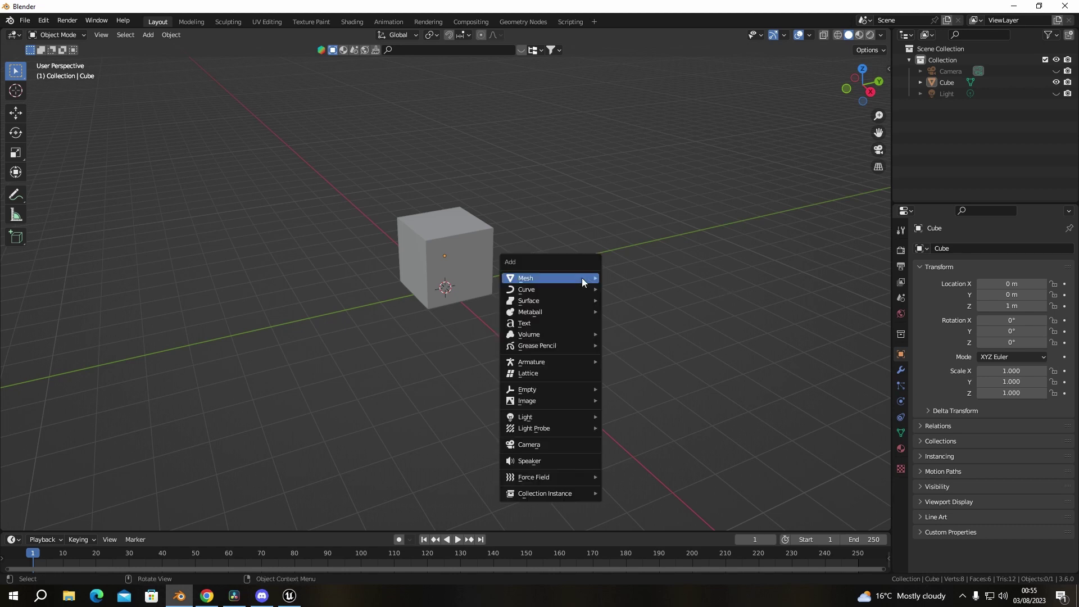
mouse_move(582, 278)
click(650, 278)
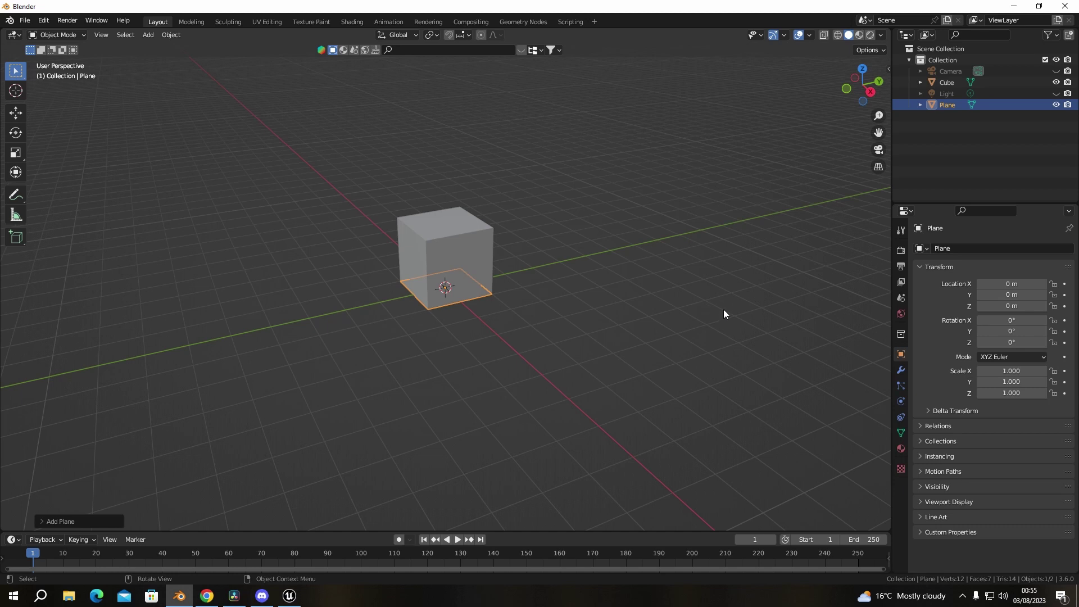
Step: Scale the plane to 100 on X, Y and Z to form a large floor
click(1024, 371)
text(100)
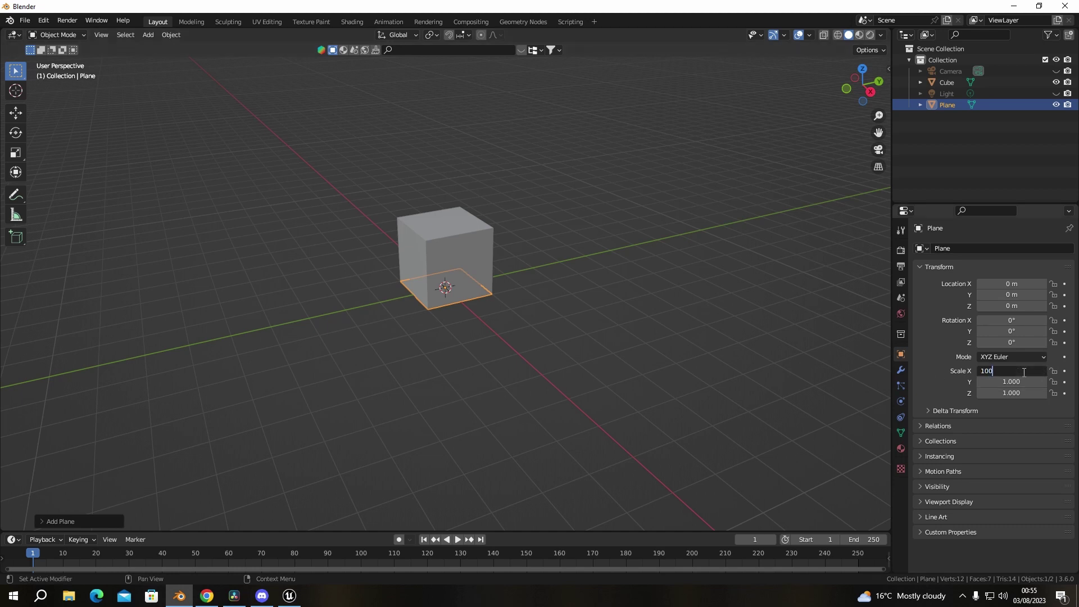
key(Tab)
text(100)
key(Tab)
text(100)
key(Tab)
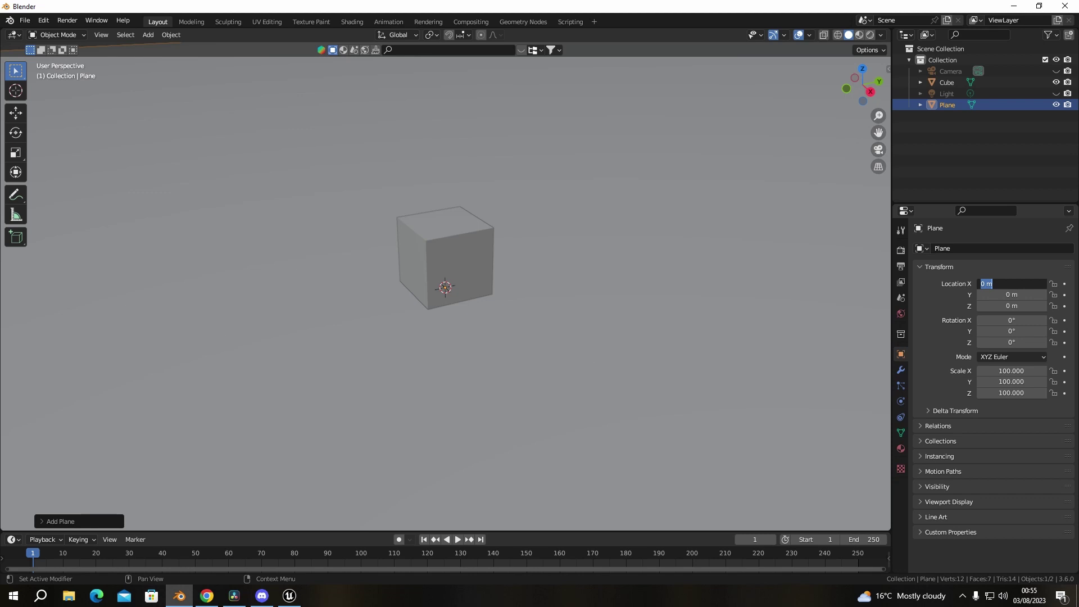
click(389, 271)
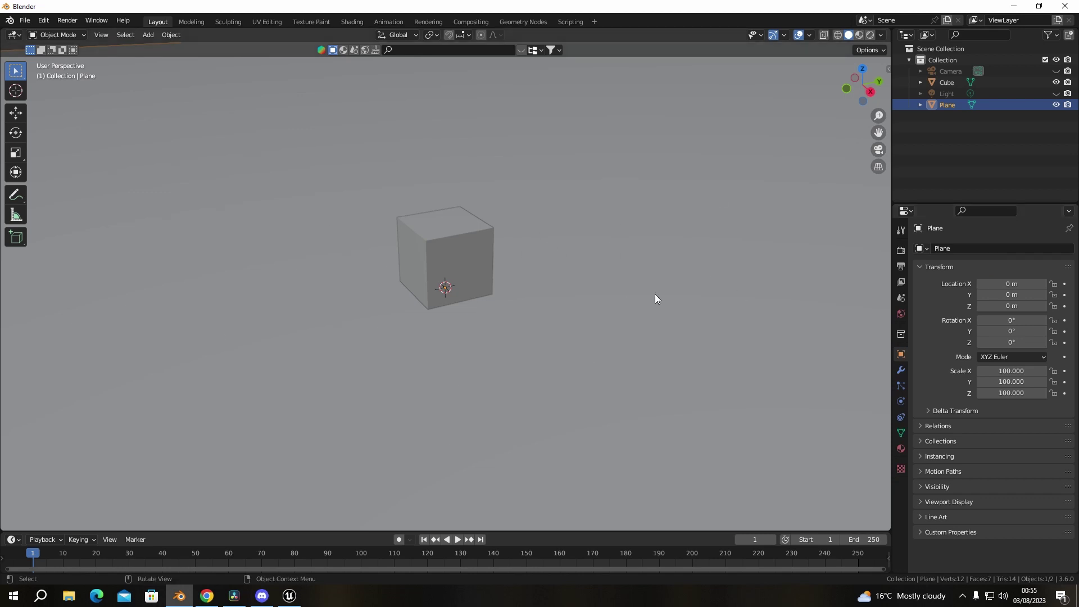
click(498, 259)
Step: Give the floor plane a Passive rigid body with a Mesh collision shape
click(551, 336)
click(901, 402)
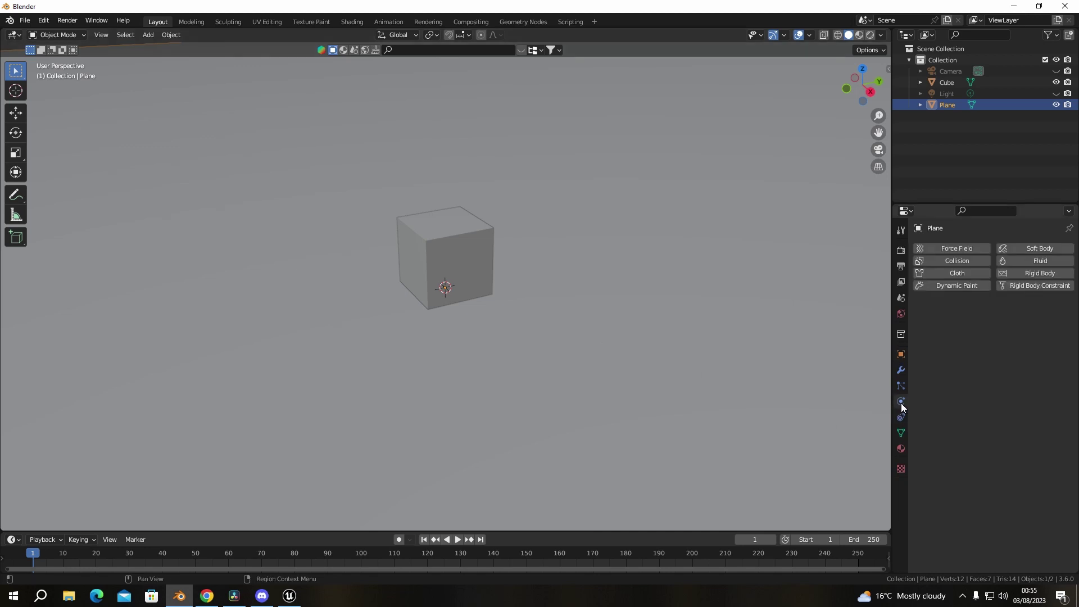
click(1036, 273)
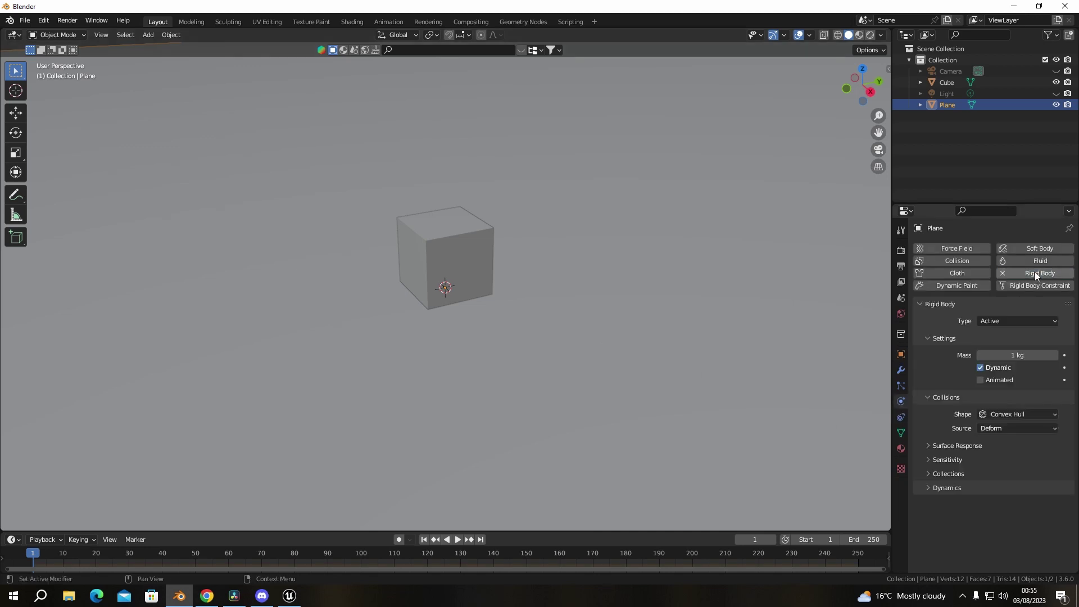
click(999, 321)
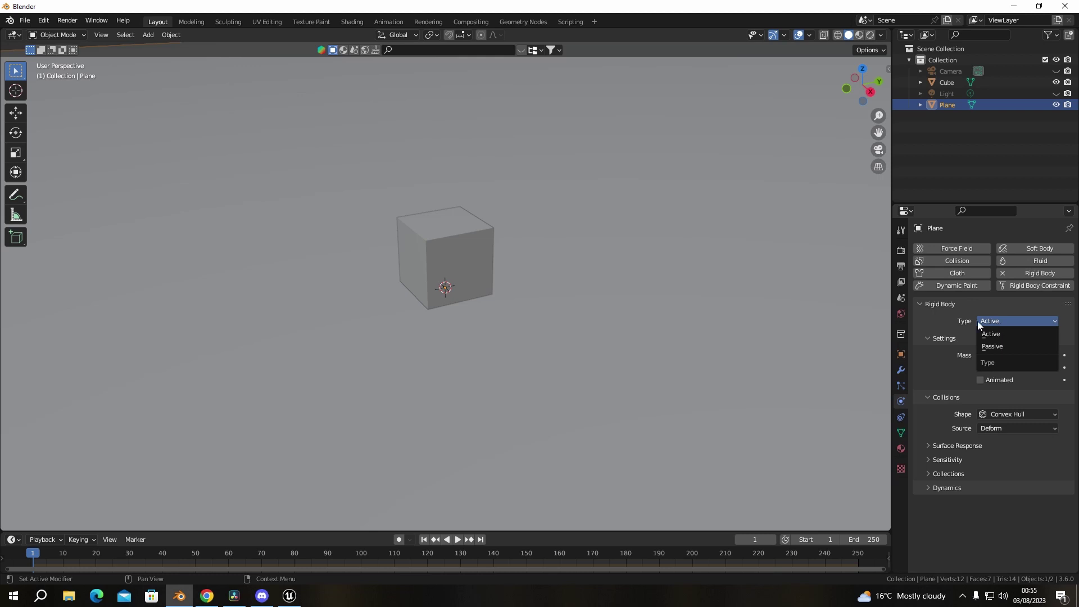
click(1000, 345)
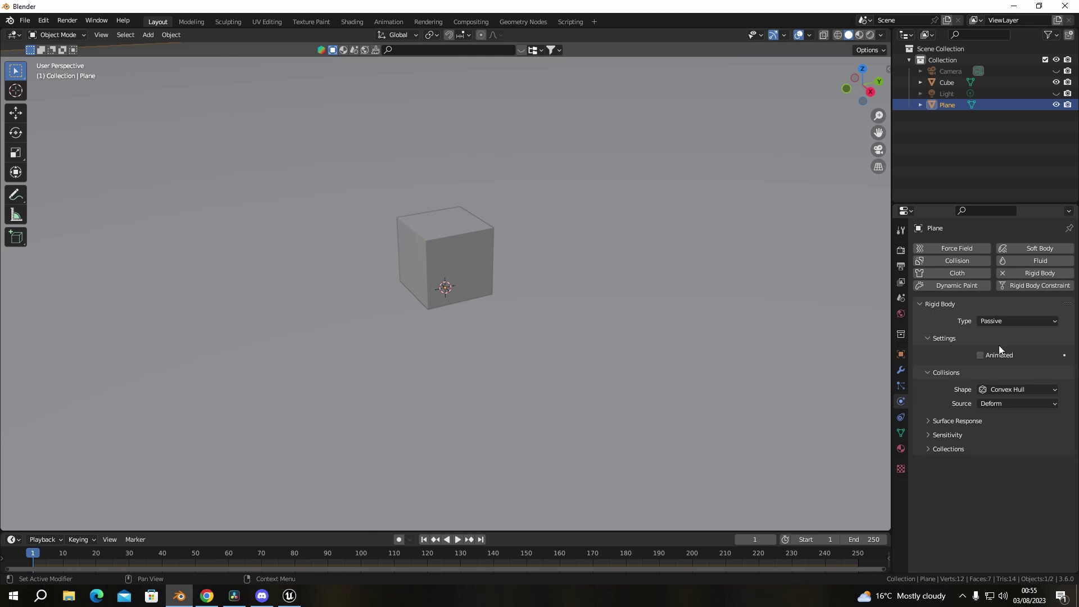
click(1014, 386)
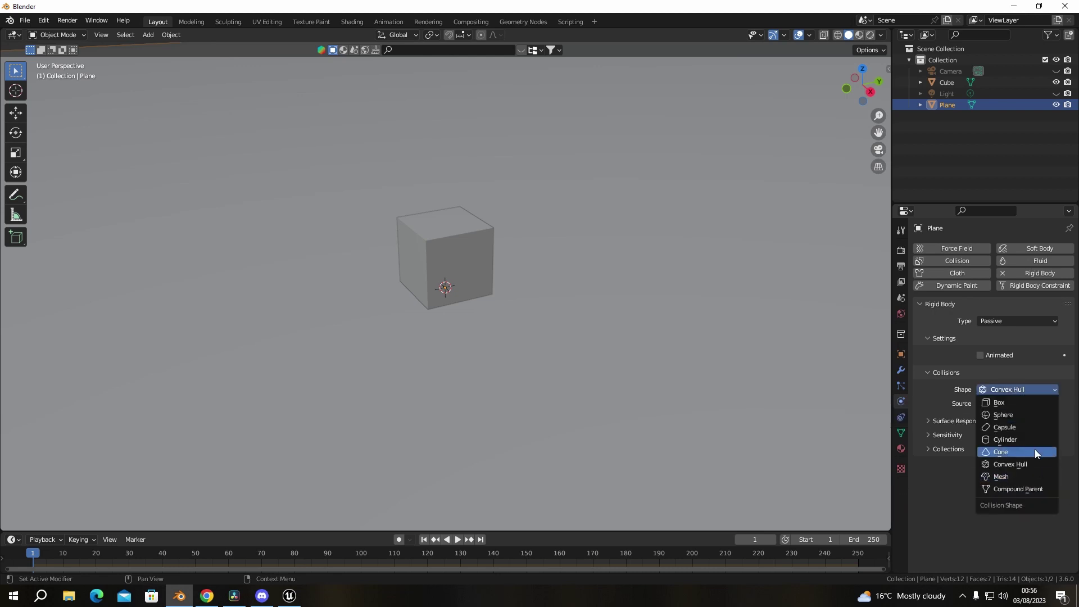
click(1009, 476)
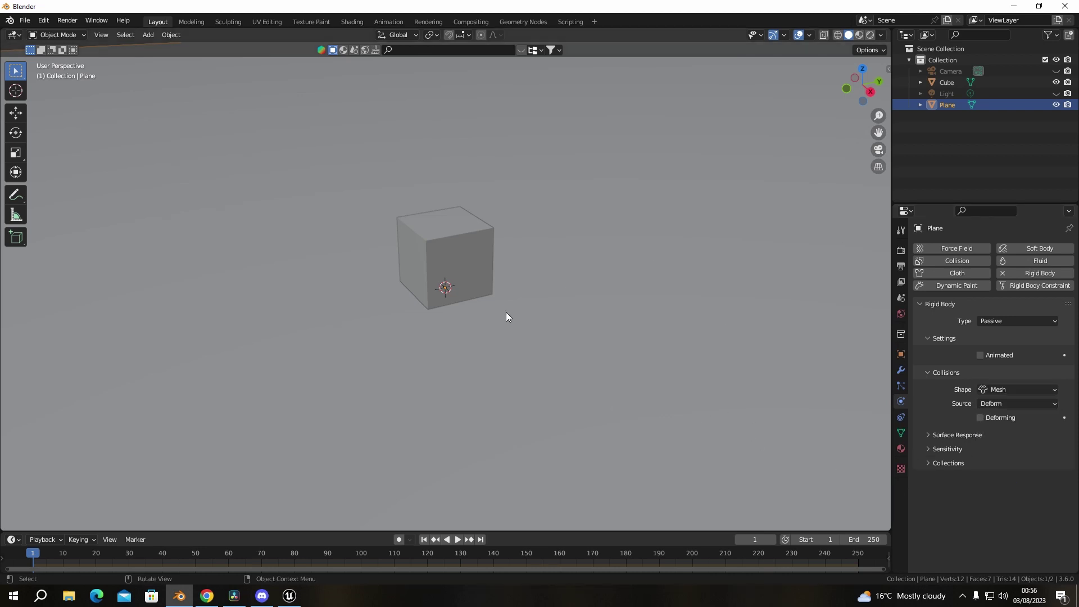
click(452, 261)
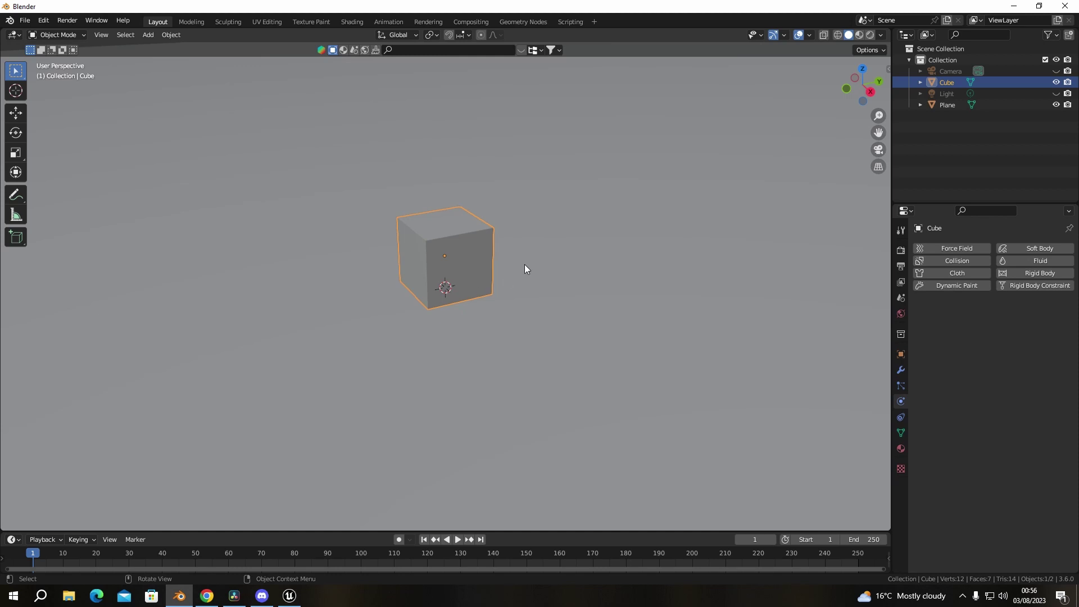
Step: Bevel the cube's edges in Edit Mode with 4 segments for rounded corners
key(Tab)
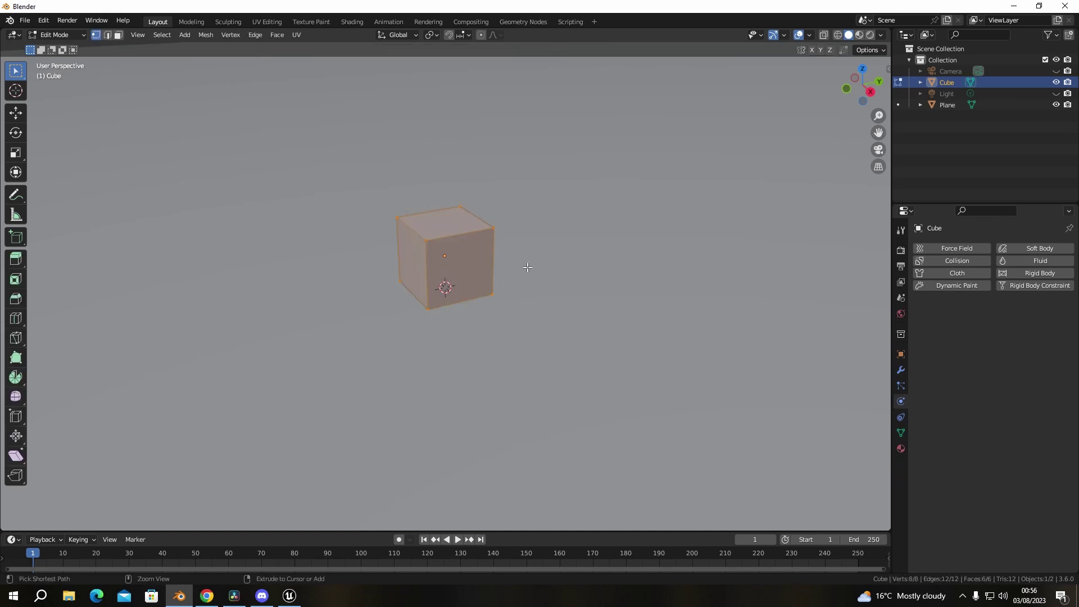
key(ctrl+b)
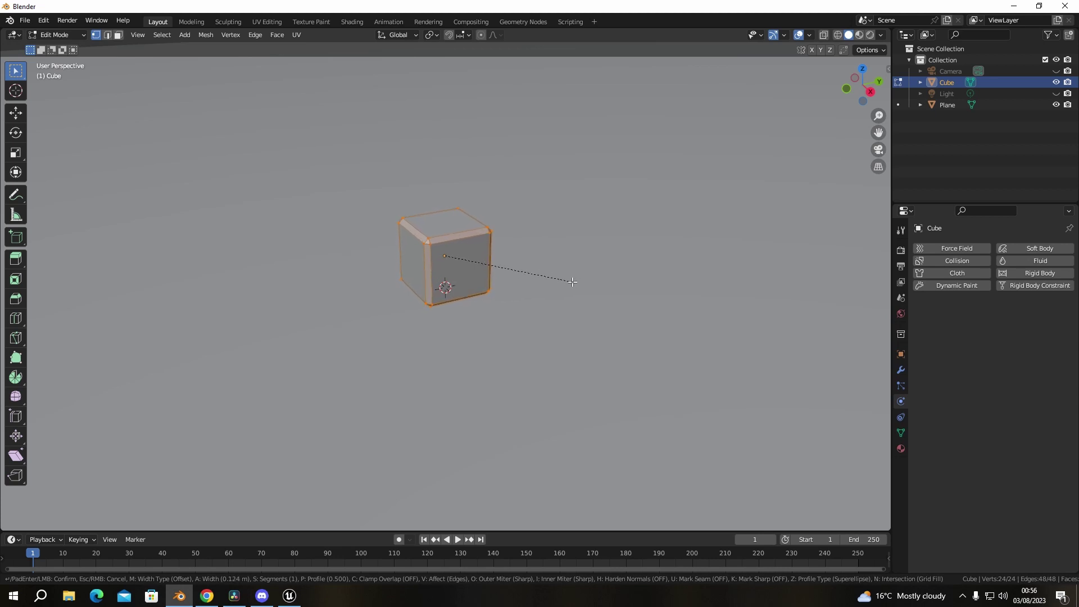
scroll(576, 282, up, 4)
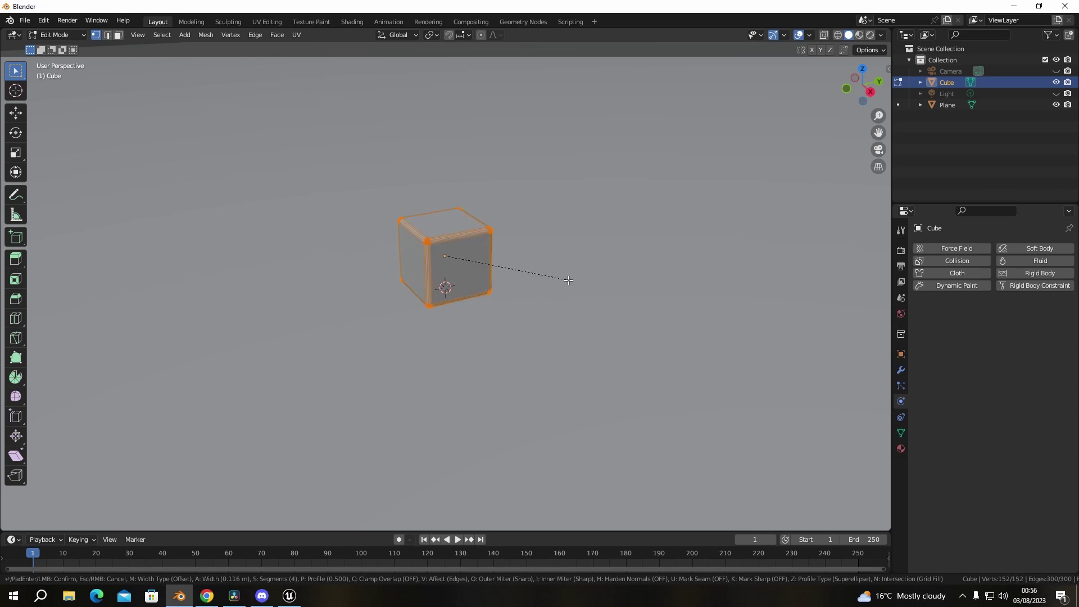
click(566, 275)
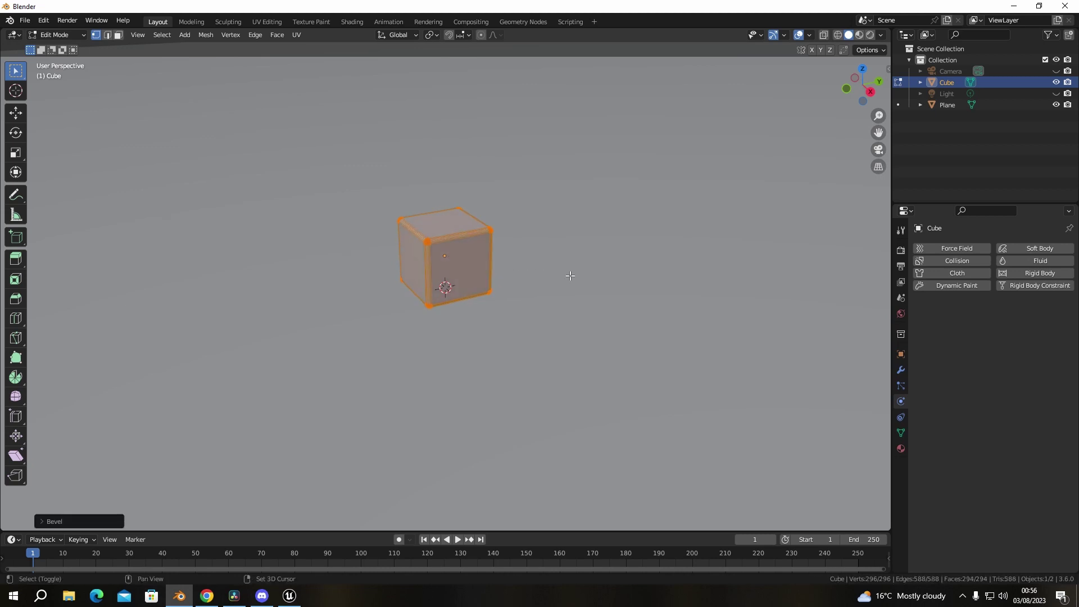
key(Tab)
click(503, 286)
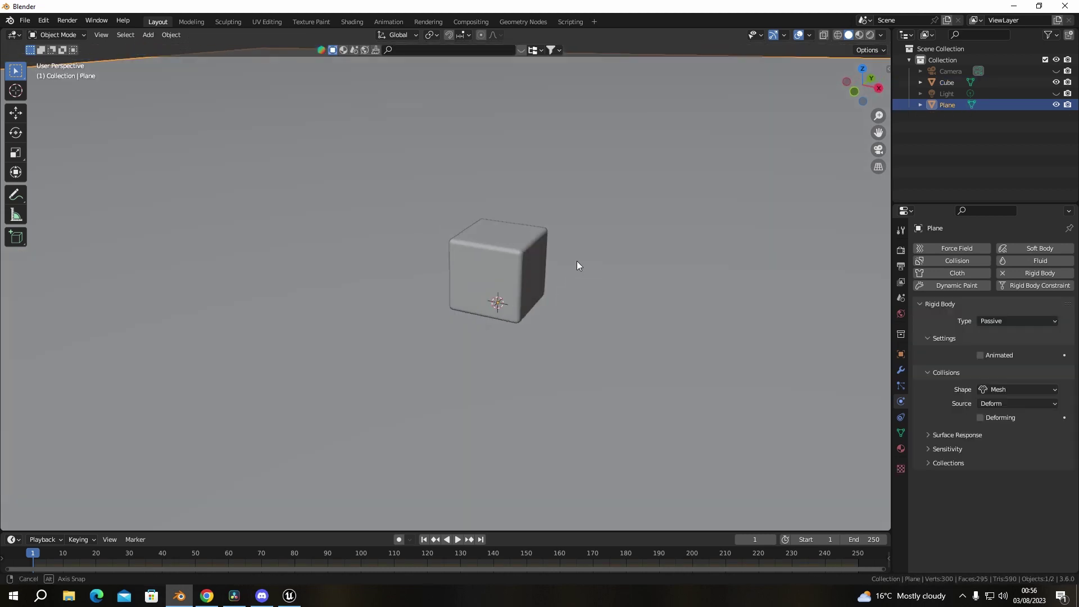
mouse_move(578, 265)
middle_down()
mouse_move(588, 243)
mouse_move(532, 258)
mouse_move(578, 264)
middle_up()
click(439, 266)
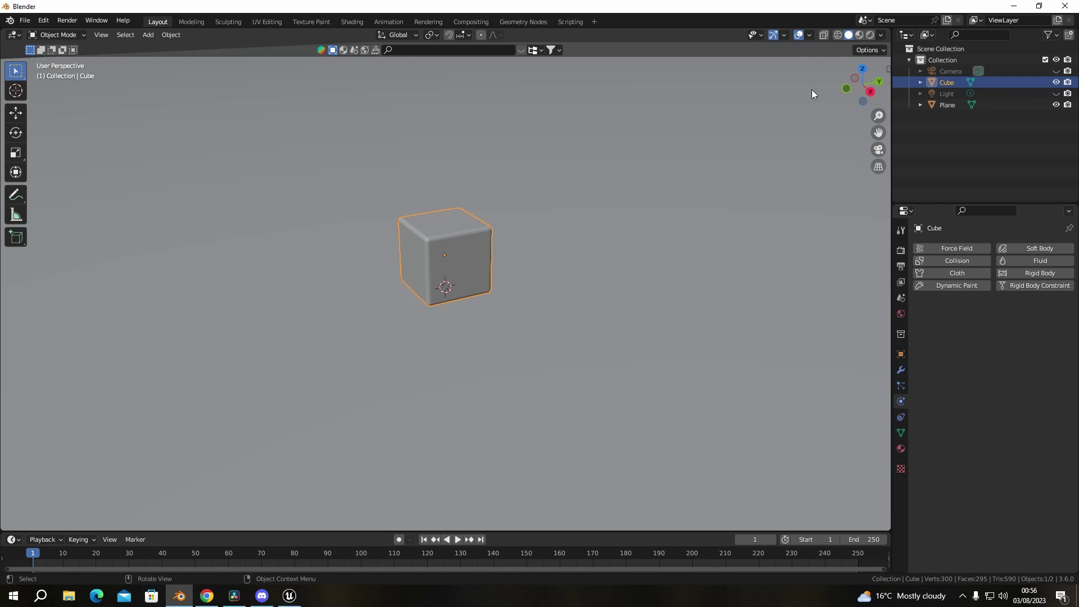
Step: Apply Shade Smooth to the bevelled cube
click(881, 36)
click(880, 35)
click(880, 35)
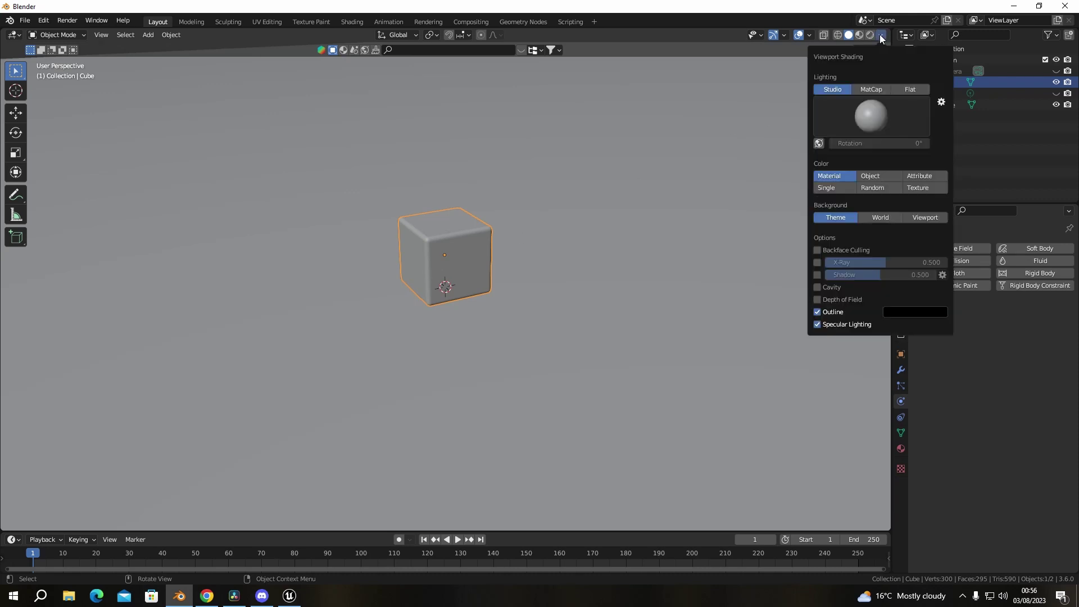
key(ctrl+z)
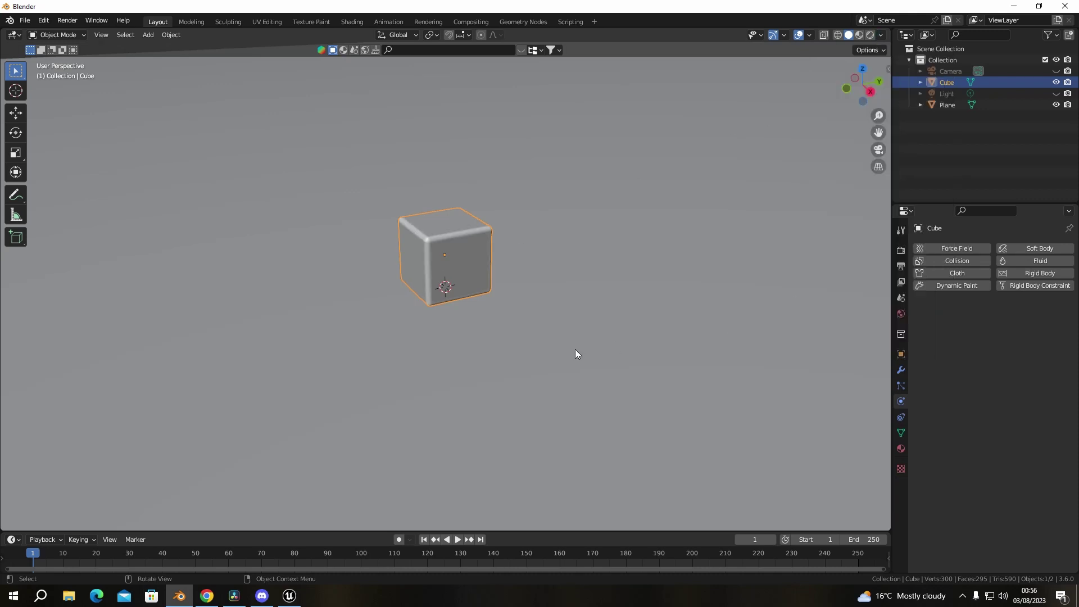
mouse_move(548, 301)
middle_down()
mouse_move(745, 287)
mouse_move(557, 298)
mouse_move(539, 287)
middle_up()
click(451, 256)
right_click(458, 251)
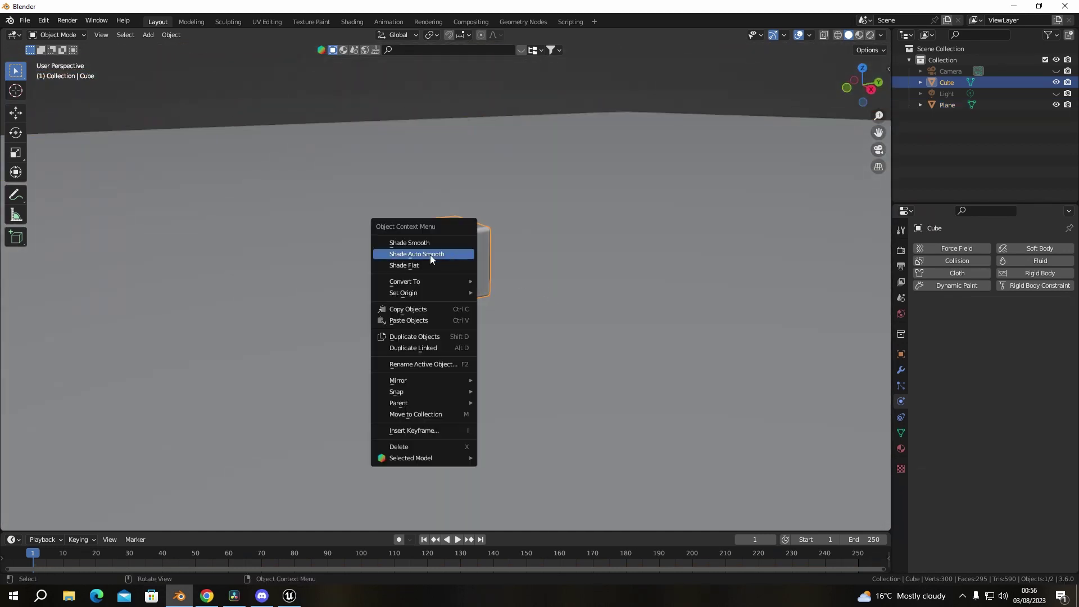
click(458, 253)
Step: Add an Active rigid body to the cube (1 kg, Convex Hull)
middle_drag(457, 291, 716, 101)
click(530, 219)
middle_drag(530, 219, 560, 270)
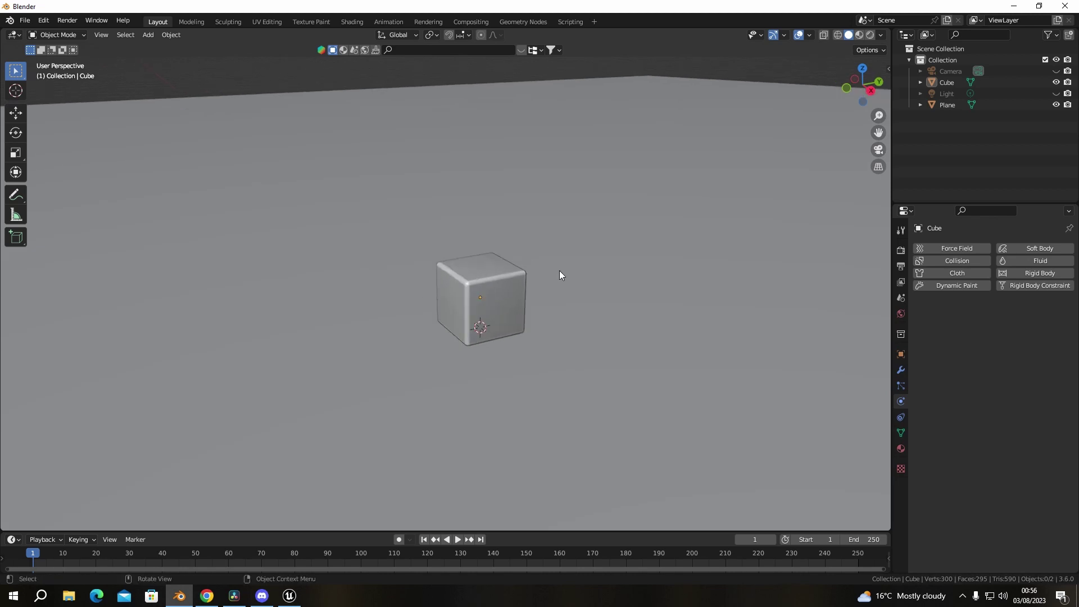
click(468, 297)
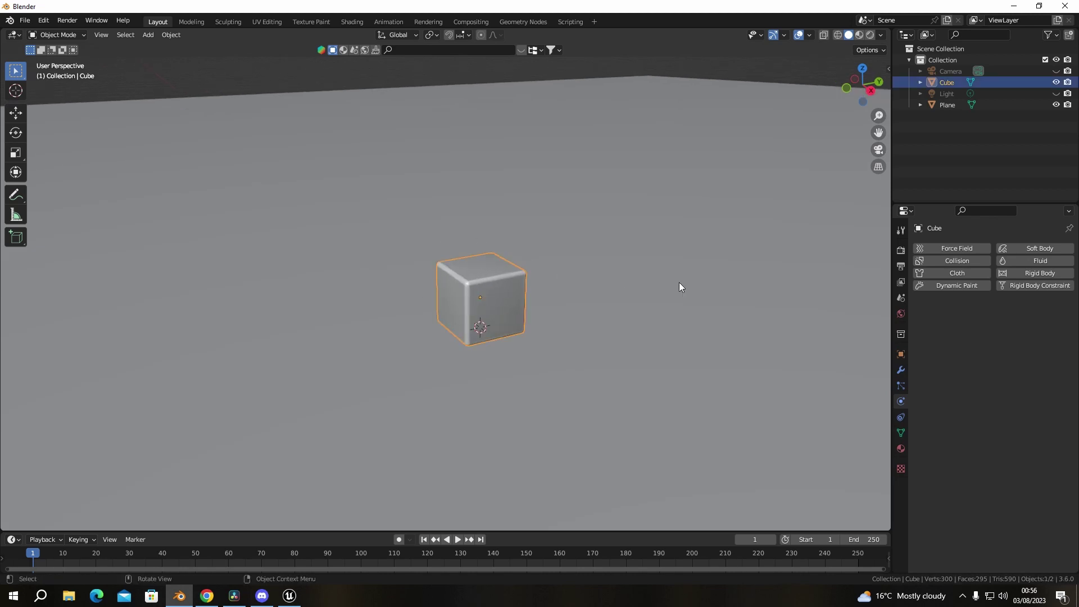
click(1036, 274)
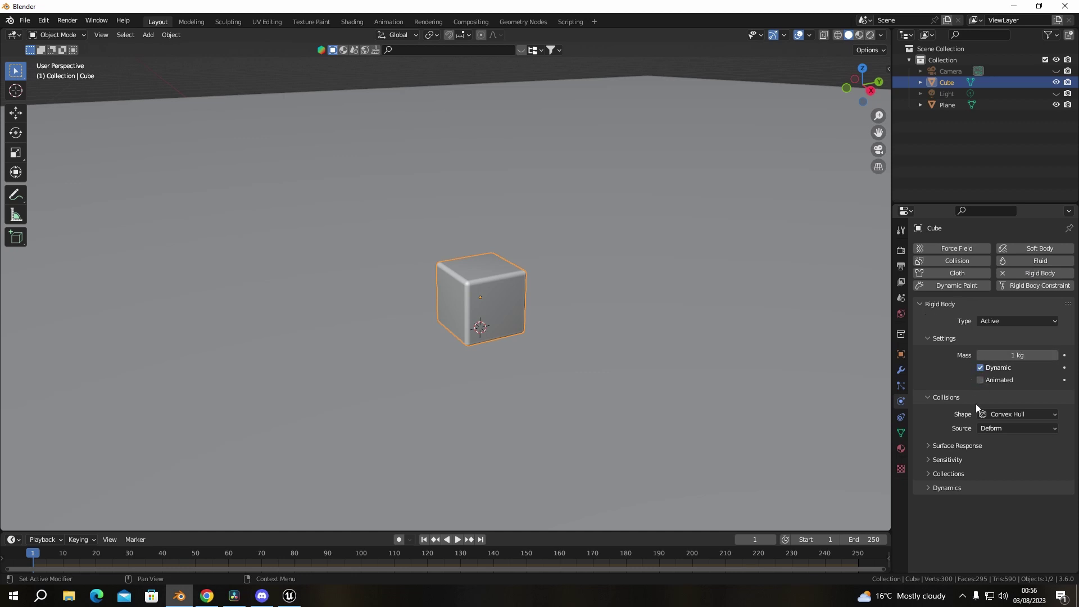
Step: Try Box and Mesh collision shapes on the cube, settling on Mesh with Deform source
click(1023, 415)
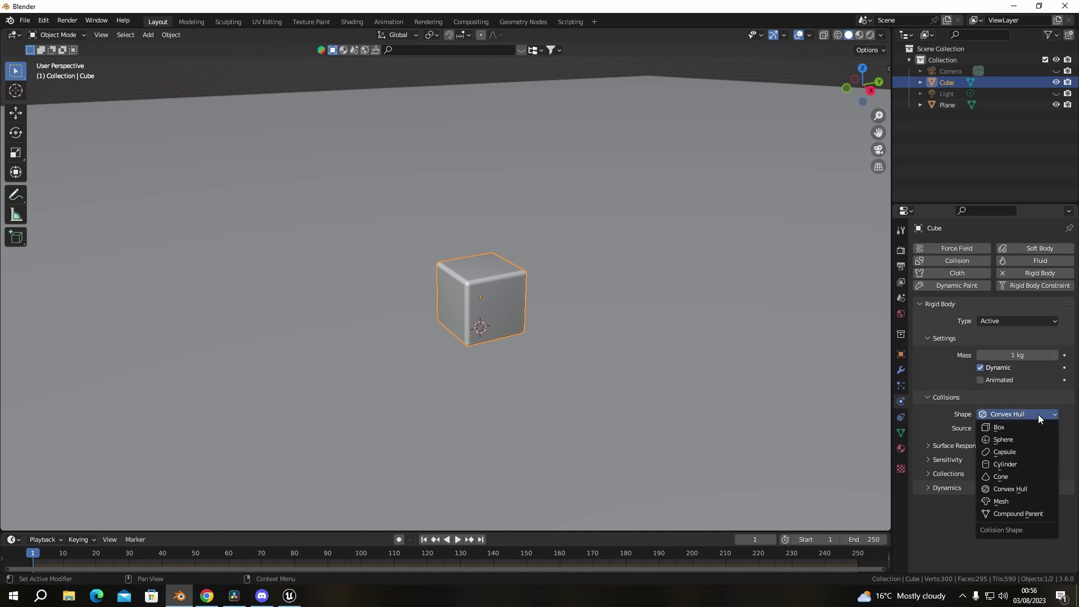
click(1006, 500)
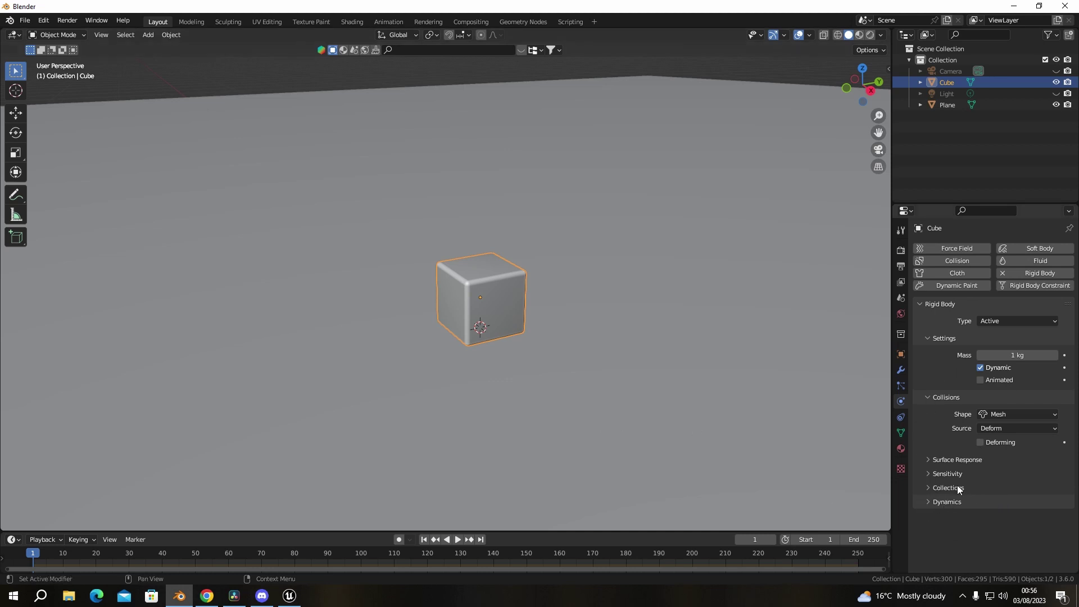
click(1018, 414)
click(1011, 427)
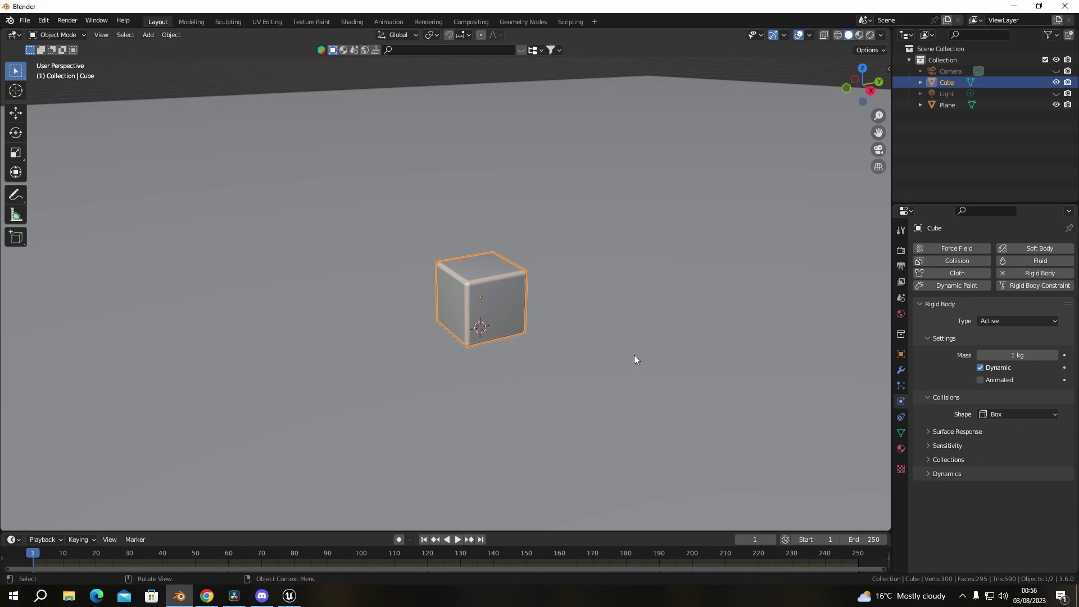
middle_drag(634, 355, 506, 284)
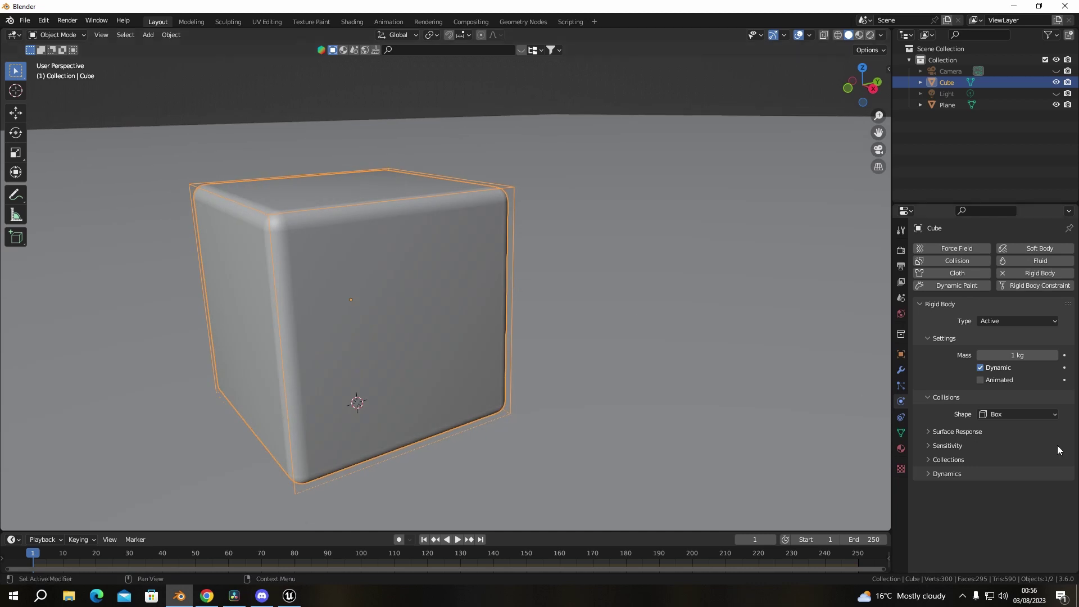
click(1019, 415)
click(1010, 515)
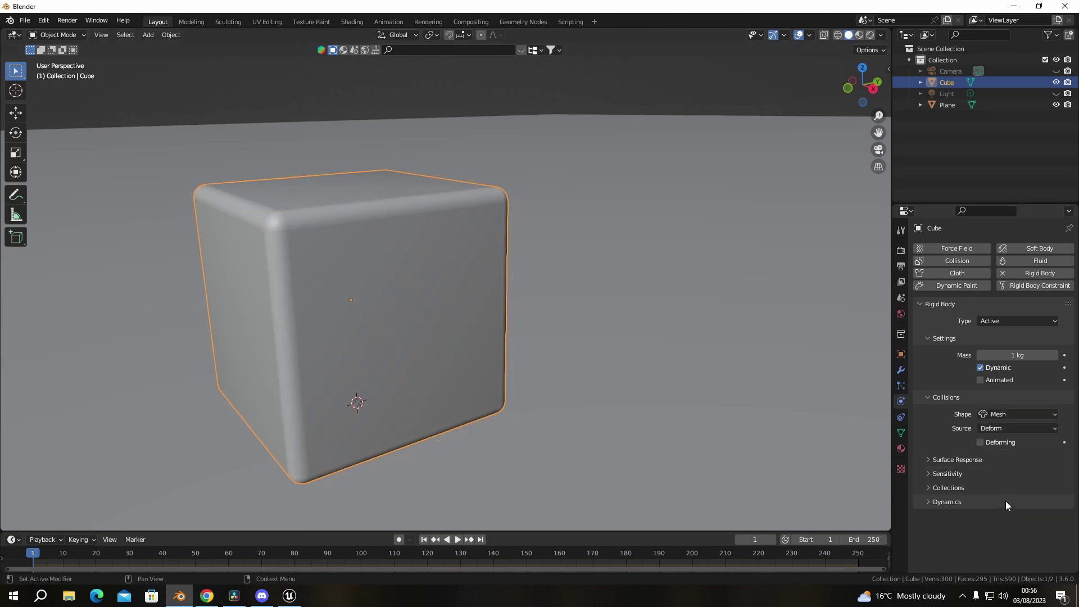
click(1006, 414)
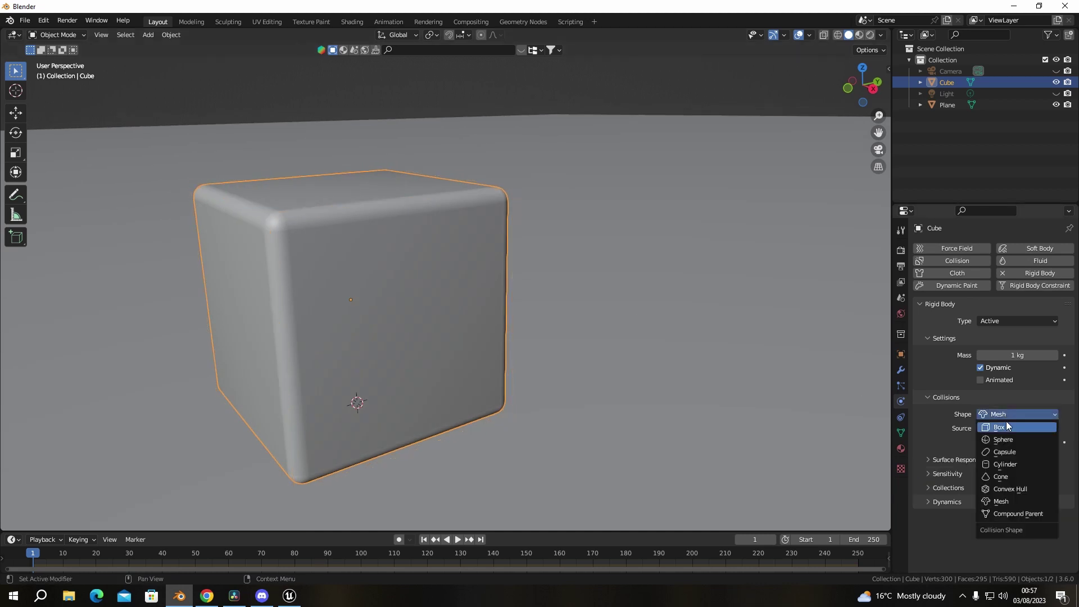
click(1007, 428)
click(1003, 416)
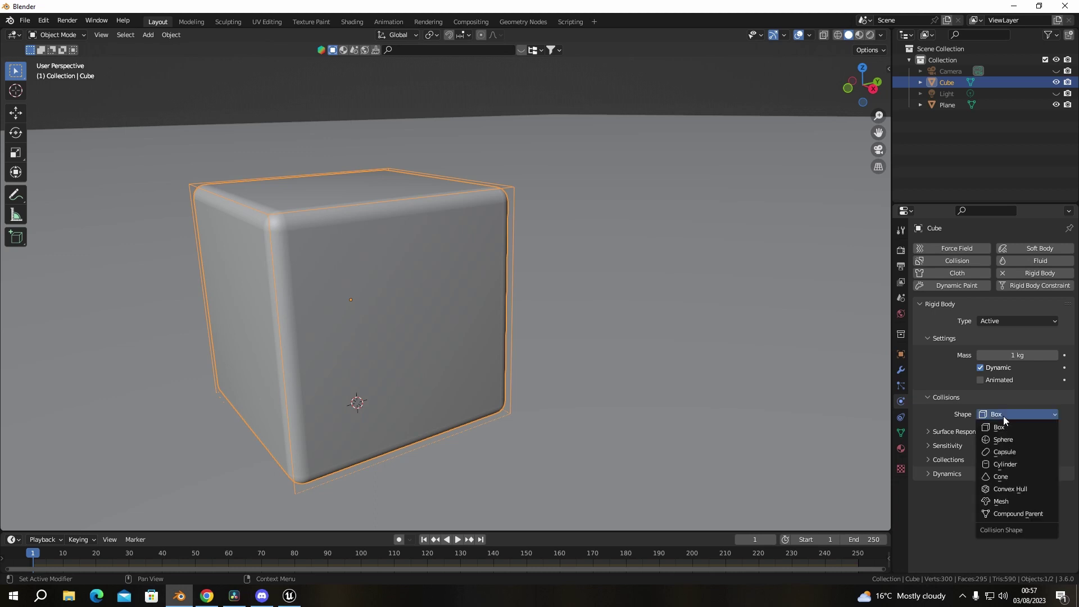
click(1006, 500)
scroll(535, 356, down, 8)
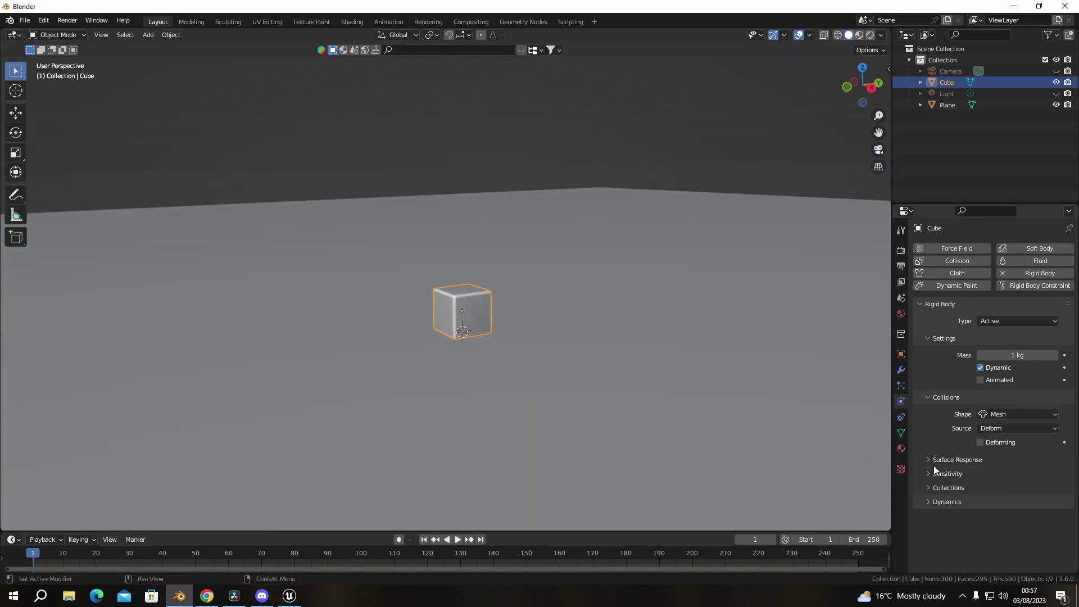
Step: Enable Deactivation and Start Deactivated in the cube's rigid body Dynamics
click(930, 503)
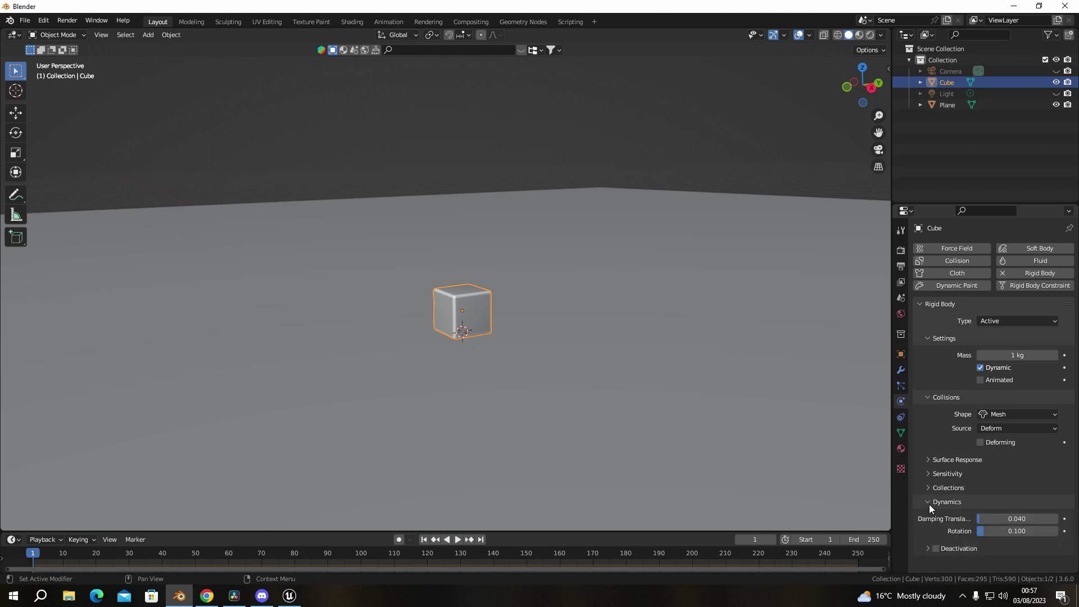
click(936, 548)
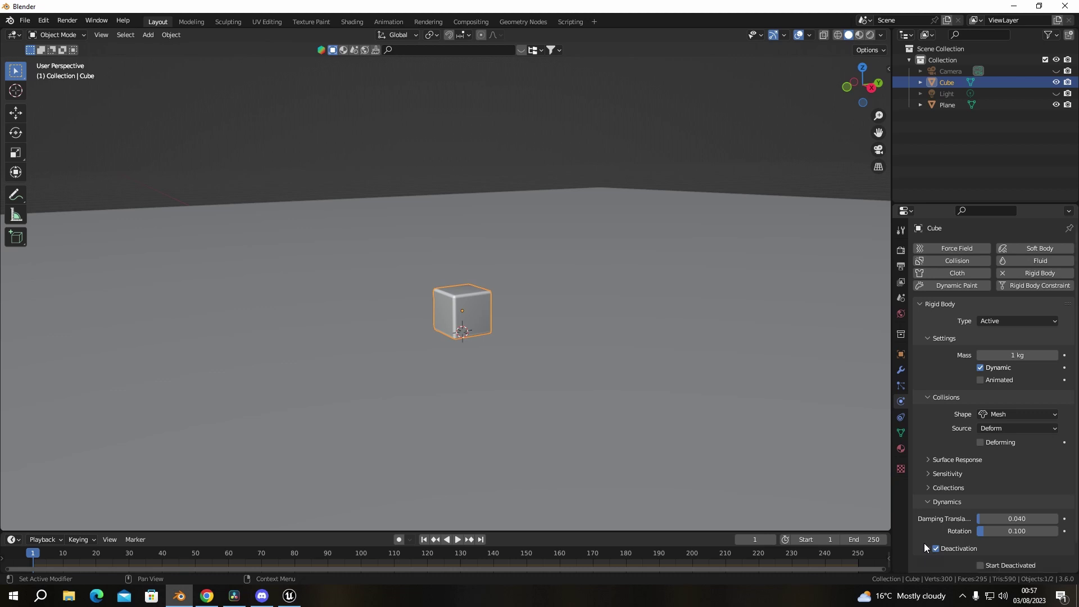
click(927, 548)
scroll(929, 548, down, 2)
click(979, 538)
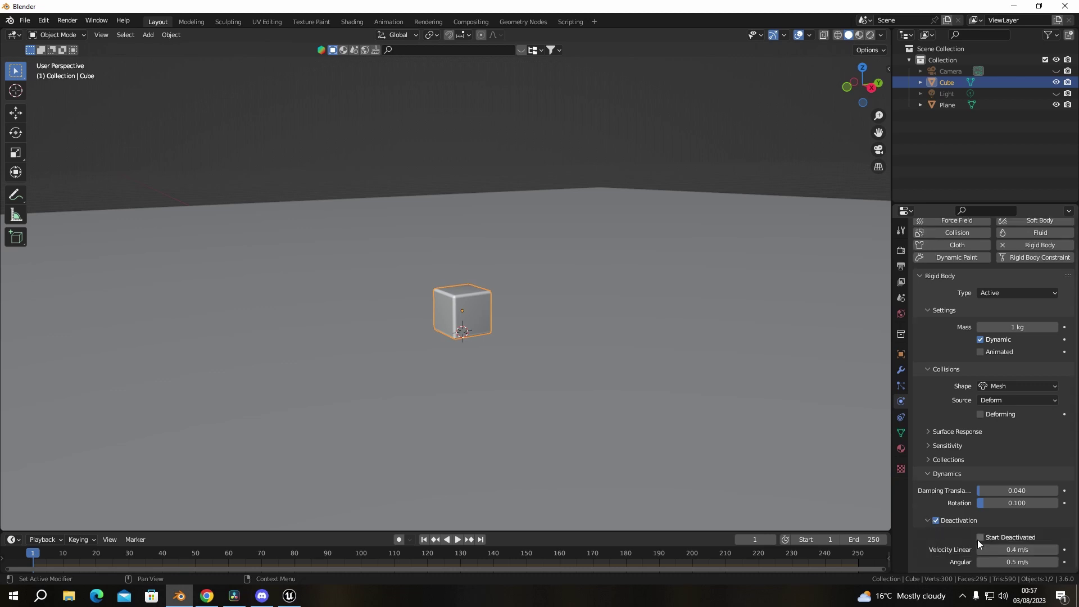
click(786, 169)
click(483, 321)
Step: Play the simulation to frame 150, then rewind to frame 0
key(g)
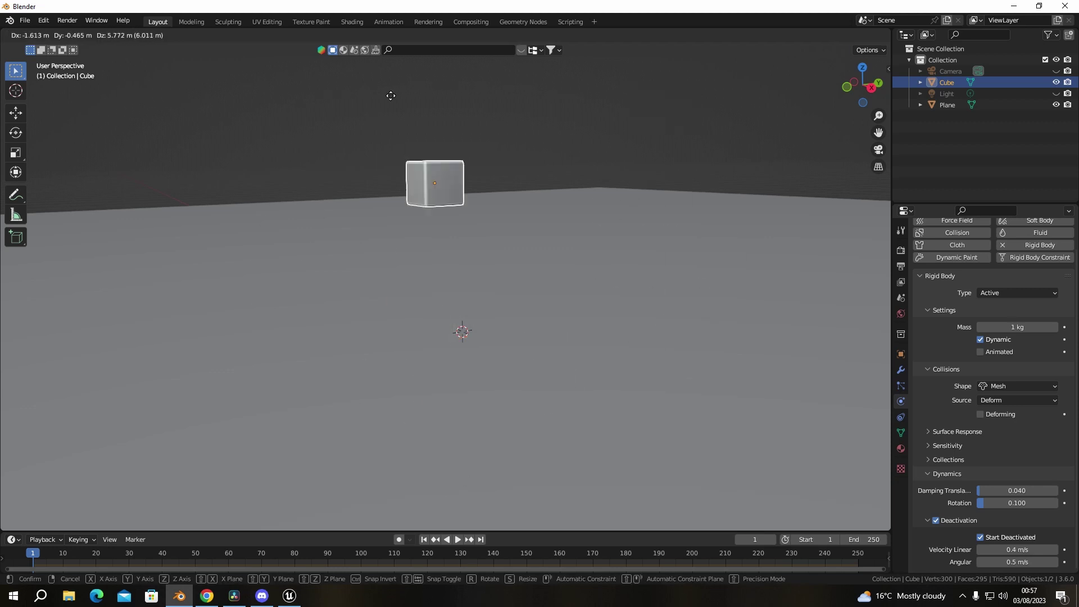
key(Escape)
key(space)
click(537, 556)
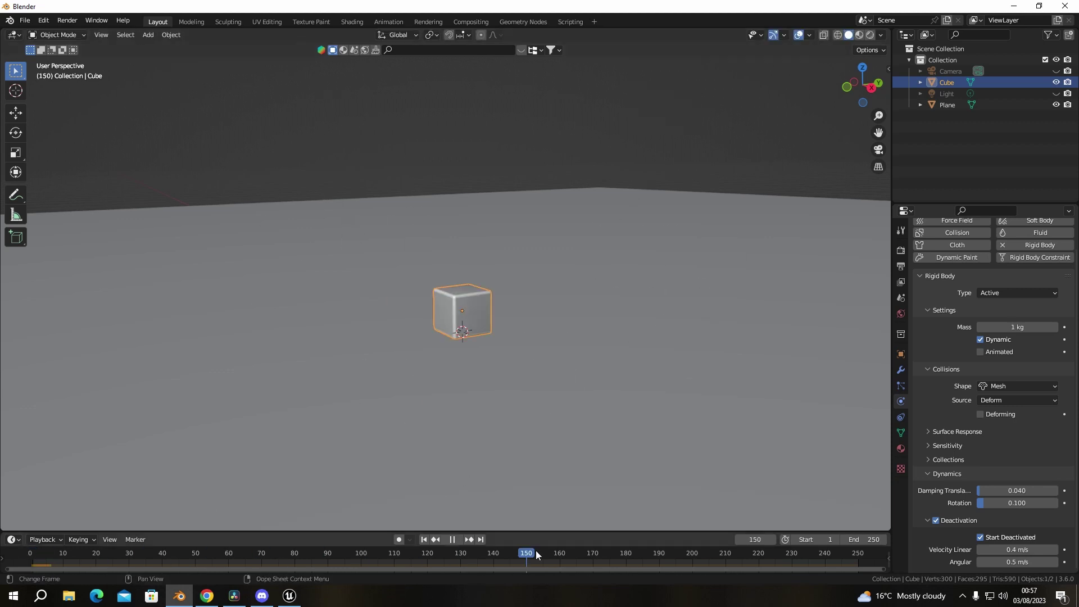
key(Escape)
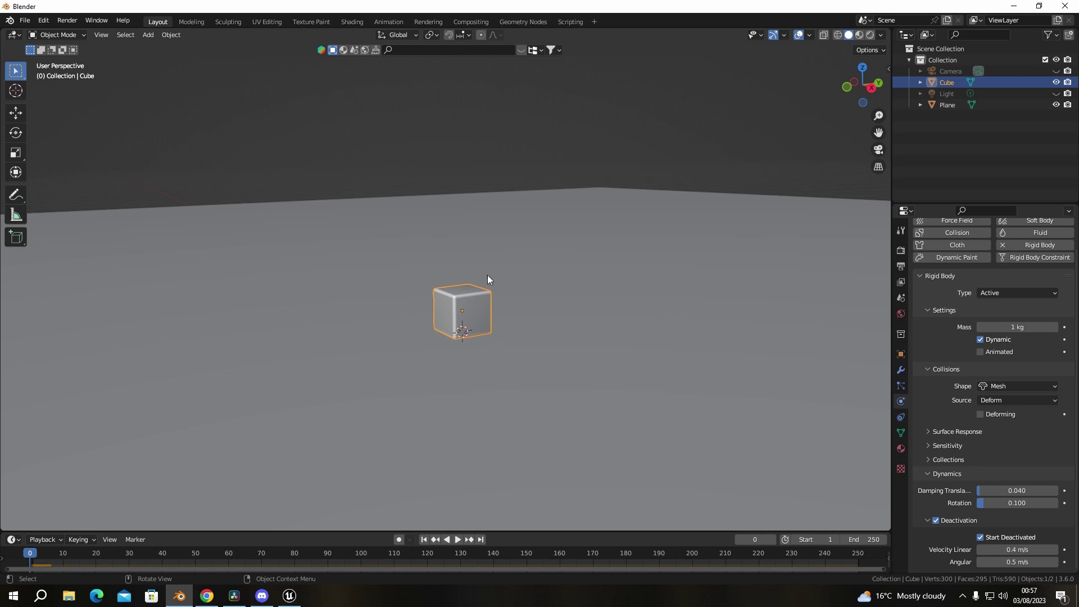
Step: Reframe the view on the cube and show its Principled BSDF material settings
click(584, 168)
middle_drag(465, 281, 441, 273)
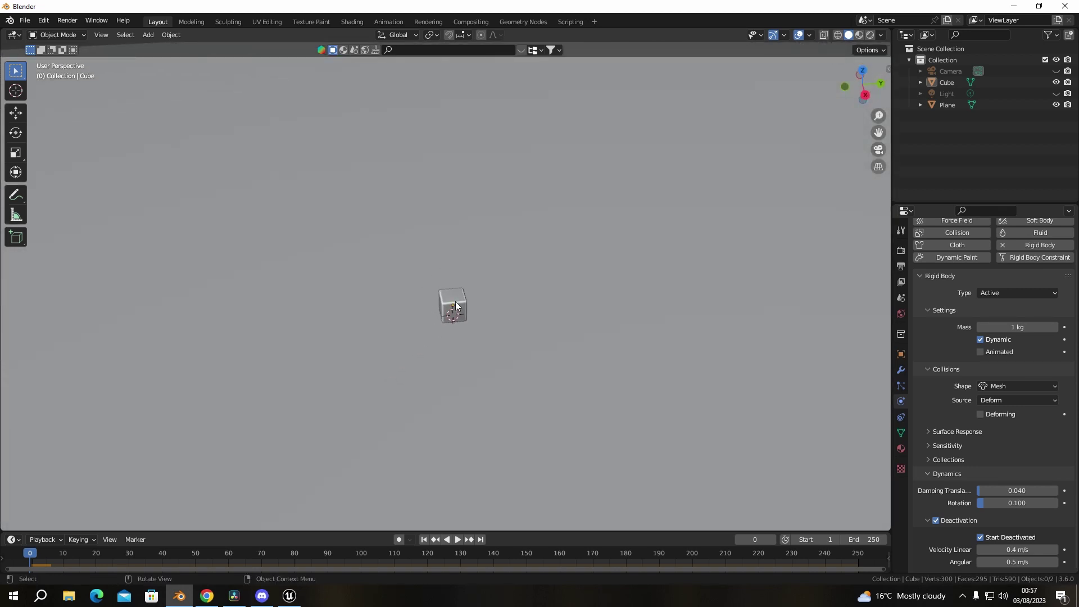
middle_drag(477, 290, 479, 293)
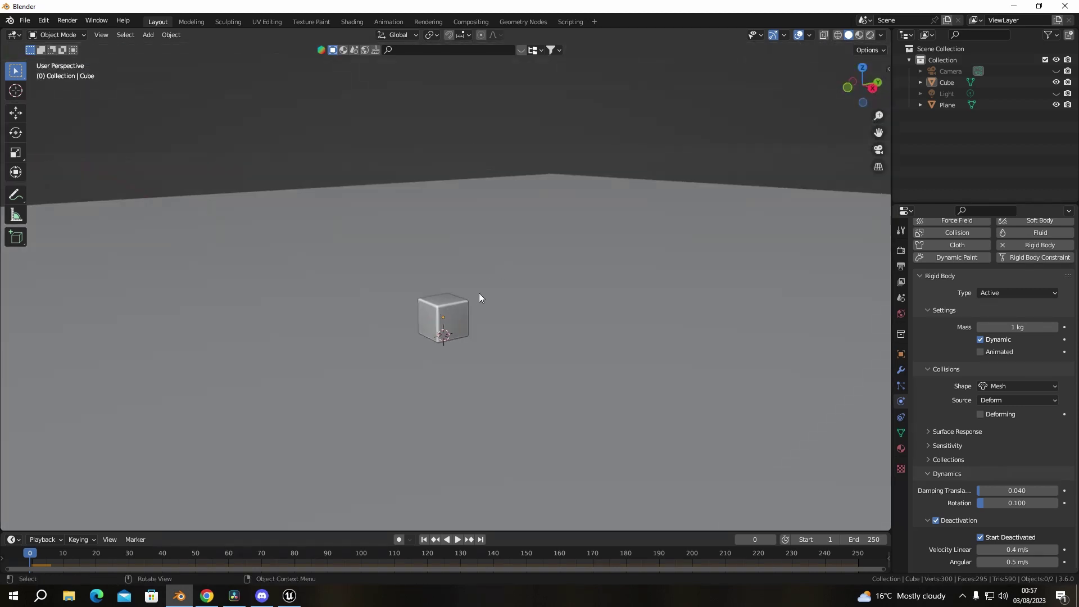
scroll(474, 328, up, 4)
shift+drag(463, 309, 503, 305)
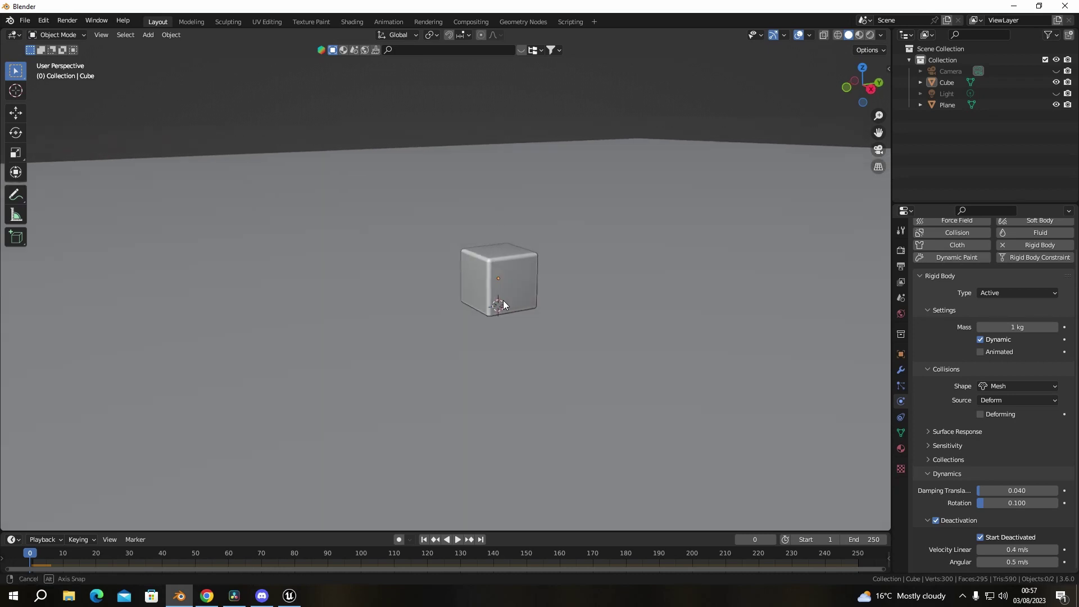
click(901, 449)
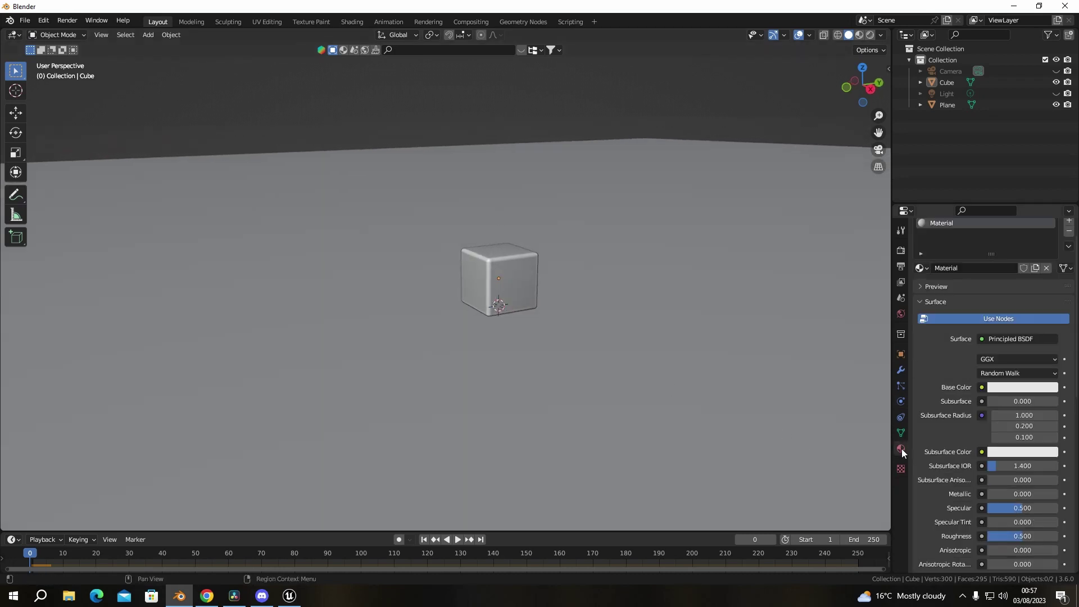
Step: Change the cube's surface shader to Glossy BSDF
click(1004, 339)
click(922, 140)
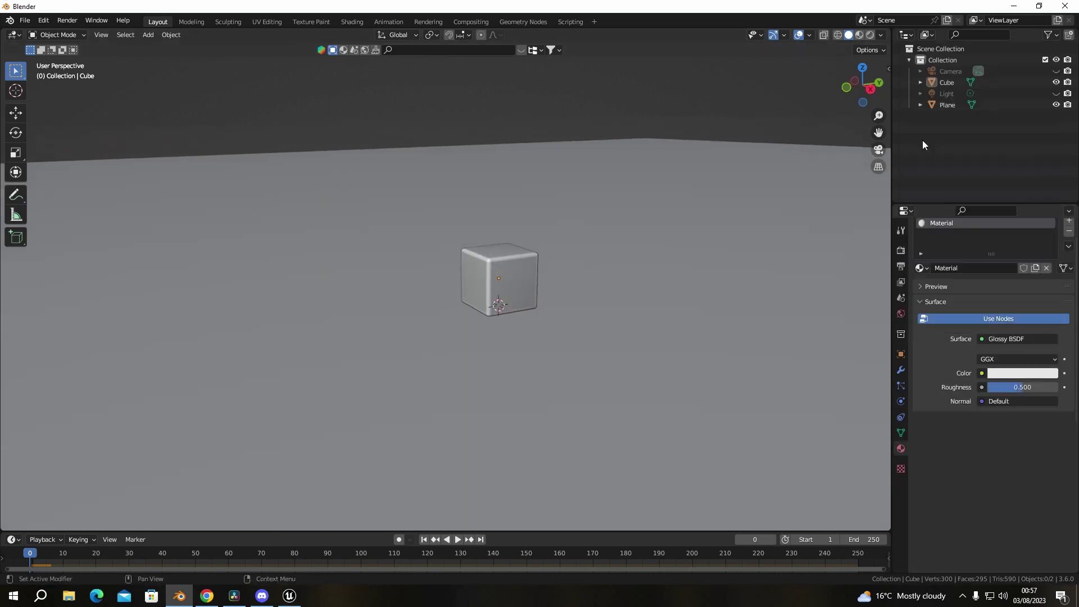
click(472, 260)
click(662, 337)
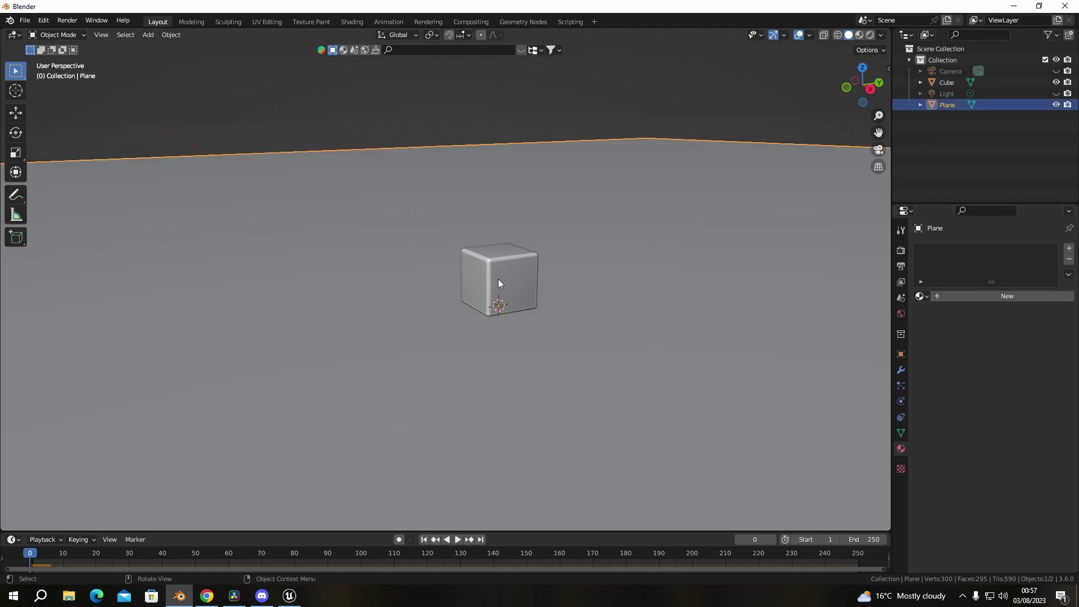
click(498, 282)
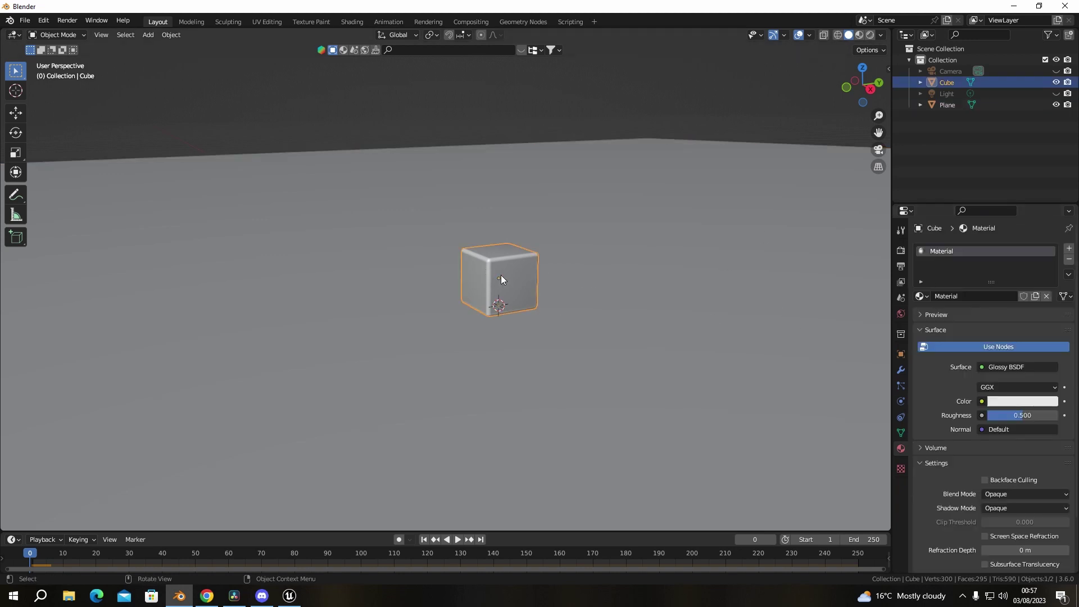
Step: Set the cube's Glossy roughness to 0.3
click(1024, 417)
text(0.3)
key(Return)
click(1033, 402)
click(604, 278)
Step: Switch the viewport to Material Preview shading
key(z)
click(604, 342)
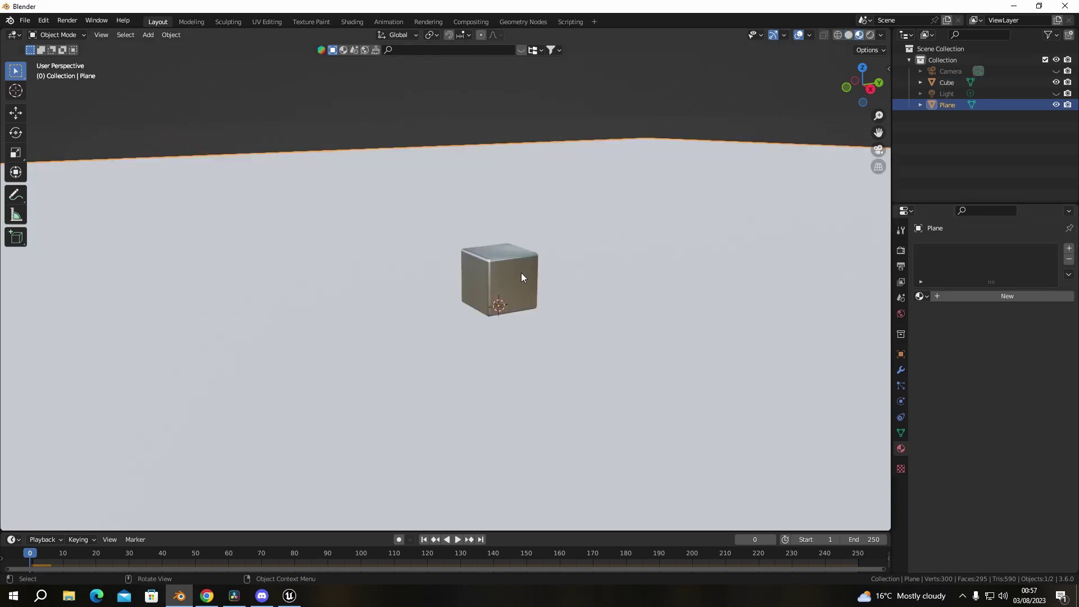
scroll(528, 270, up, 4)
scroll(573, 267, down, 3)
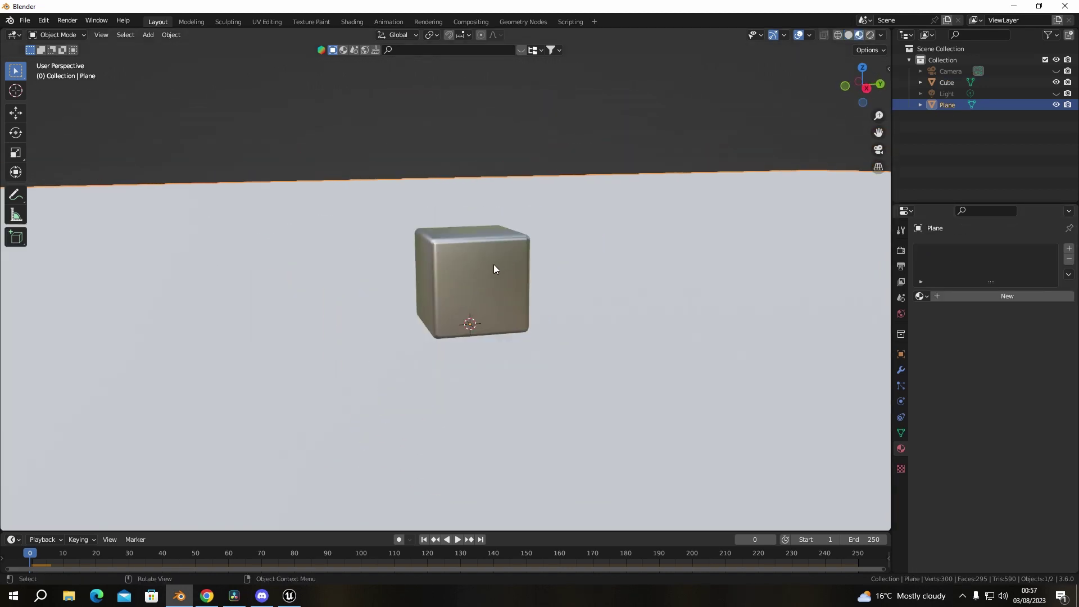
middle_drag(494, 269, 492, 286)
Step: Darken the cube's glossy colour to an HSV Value of about 0.517
click(491, 285)
click(1020, 401)
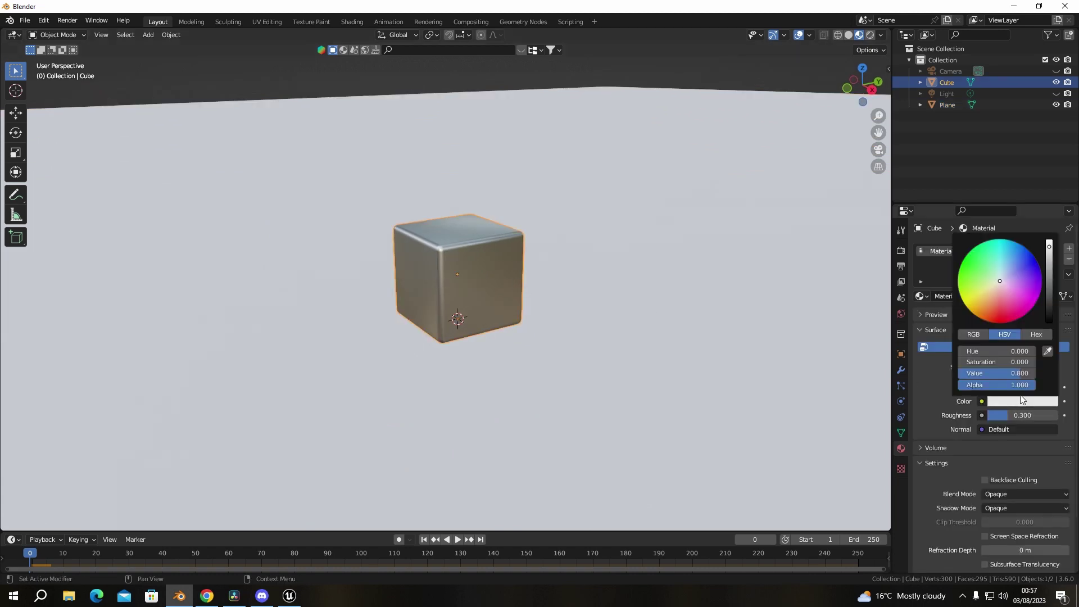
click(1049, 259)
click(665, 87)
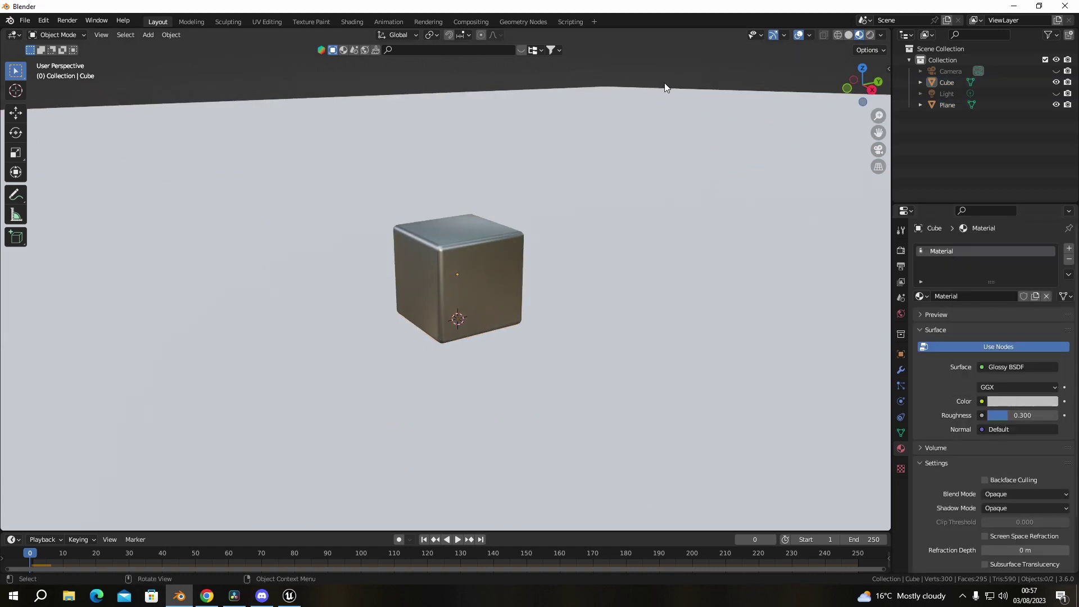
click(1023, 405)
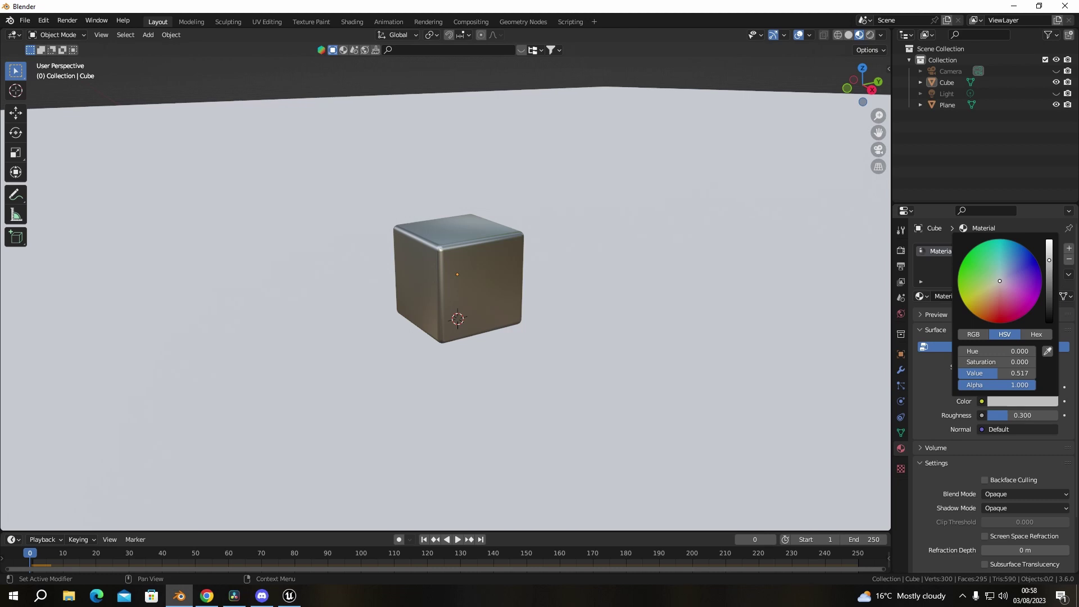
click(691, 178)
scroll(691, 179, down, 4)
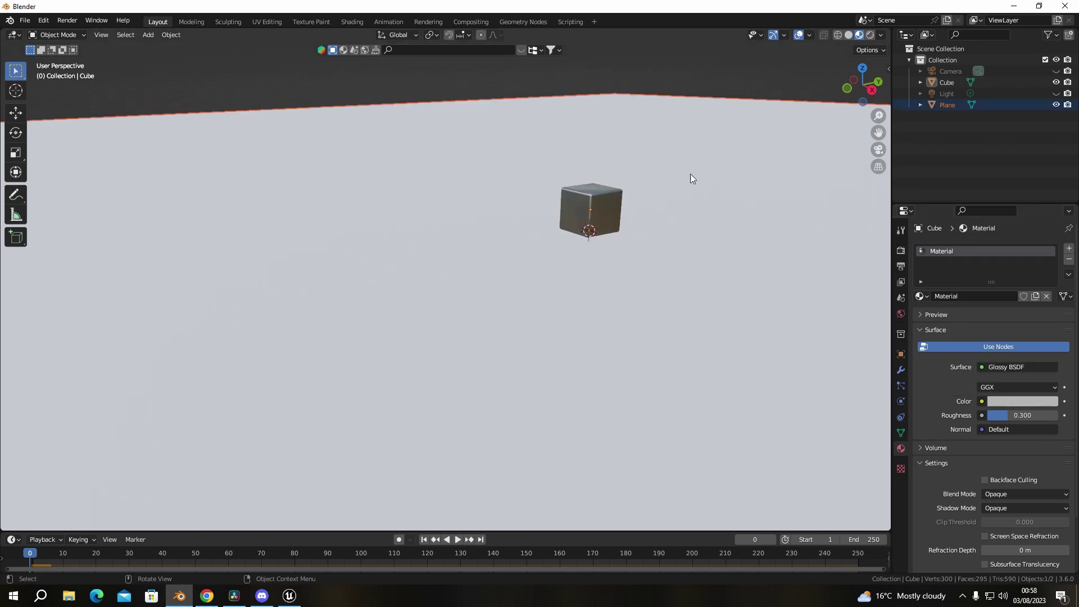
Step: Orbit and pan around the scene, then select the ground plane
shift+middle_drag(684, 255, 595, 287)
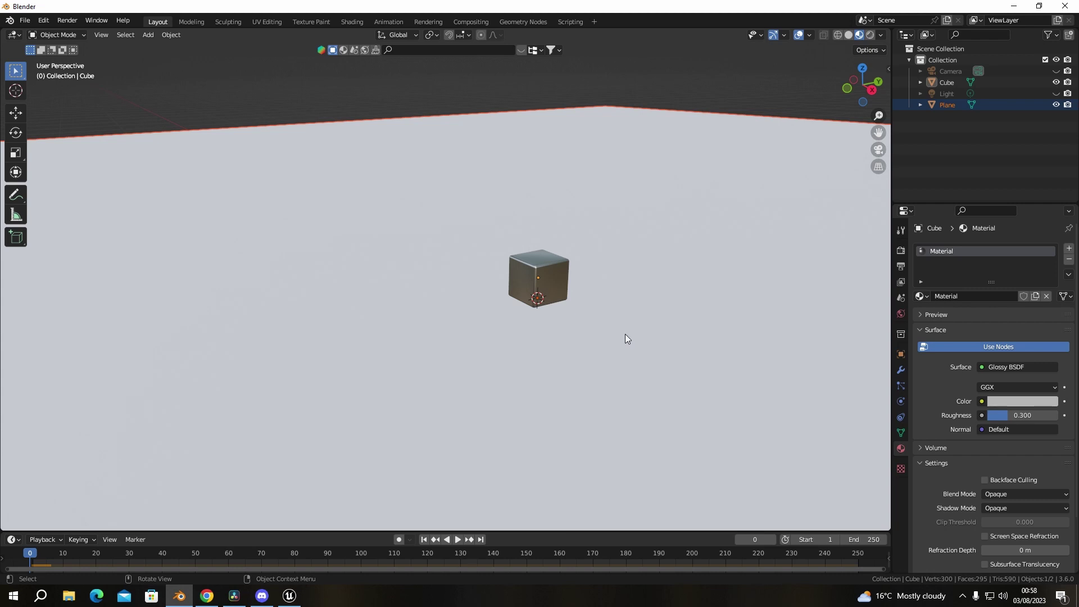
click(714, 99)
middle_drag(767, 174, 559, 304)
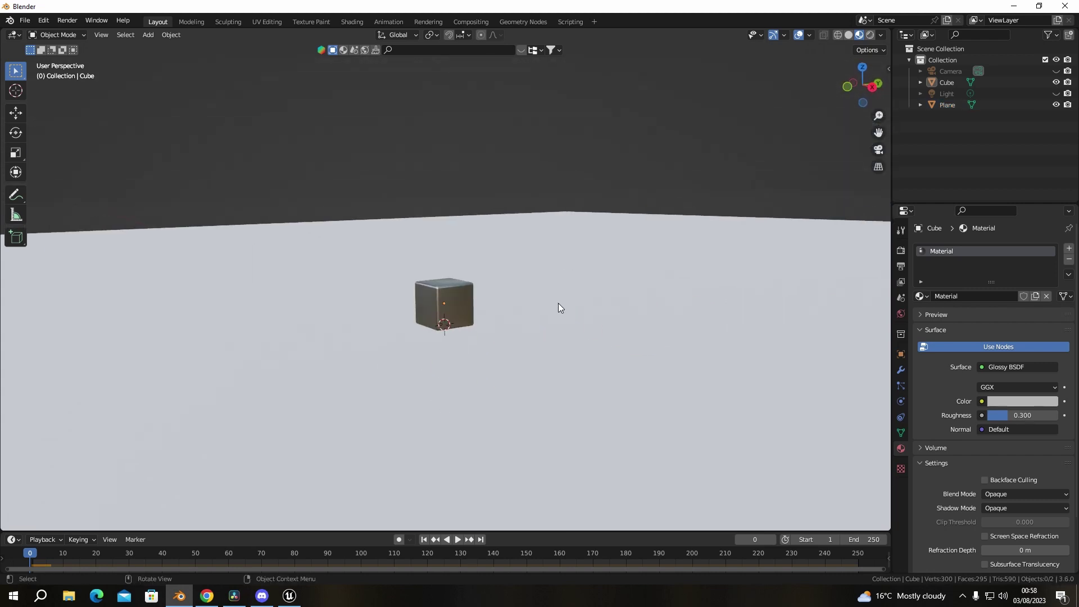
click(603, 216)
middle_drag(602, 215, 597, 265)
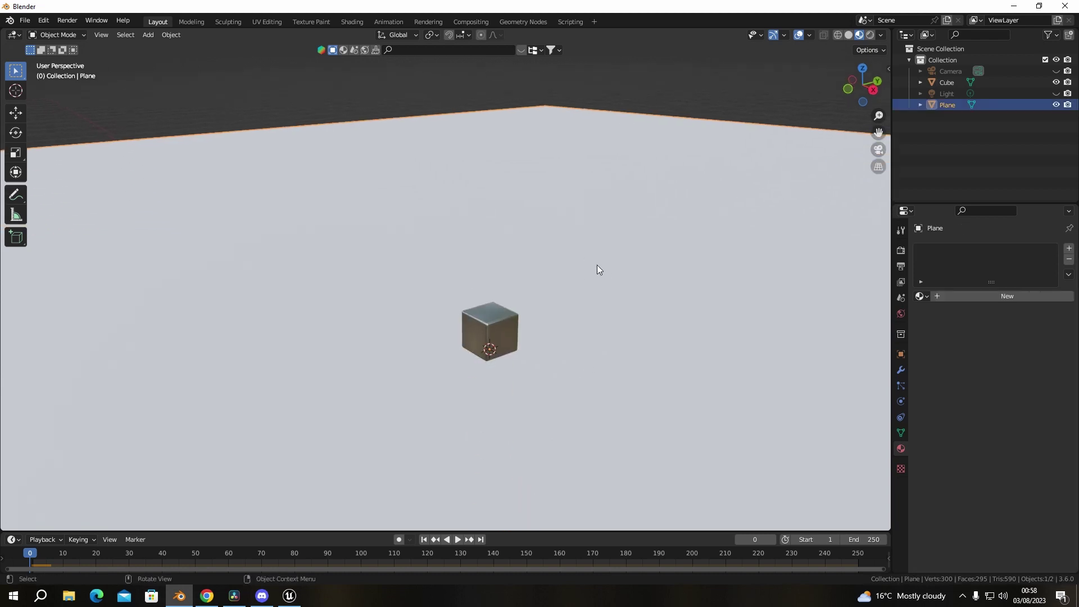
Step: Give the floor plane its own new material named Plane
click(956, 297)
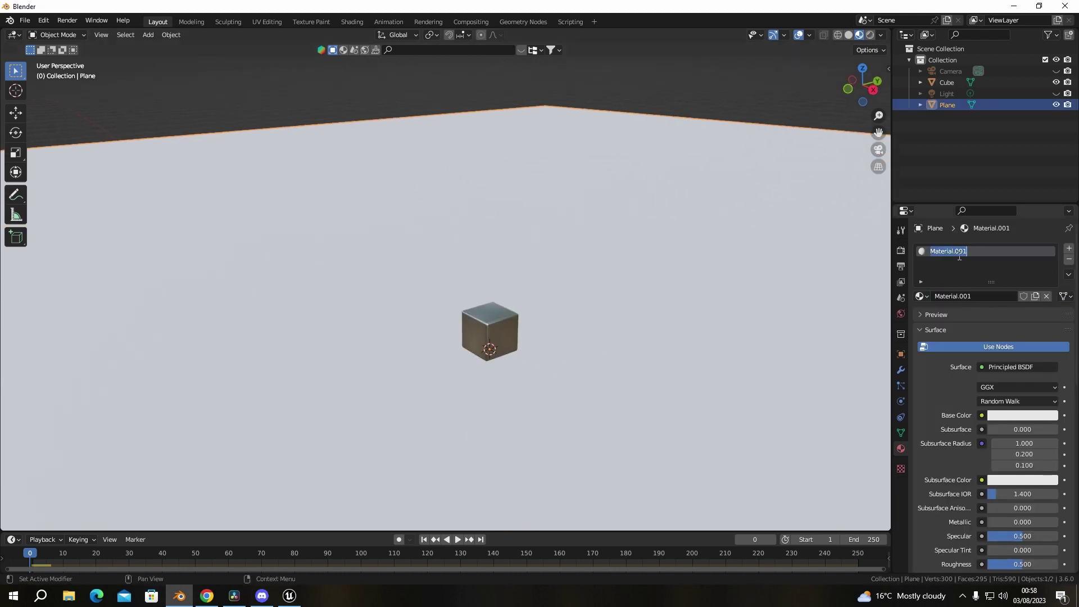
double_click(963, 253)
text(Plane)
click(521, 326)
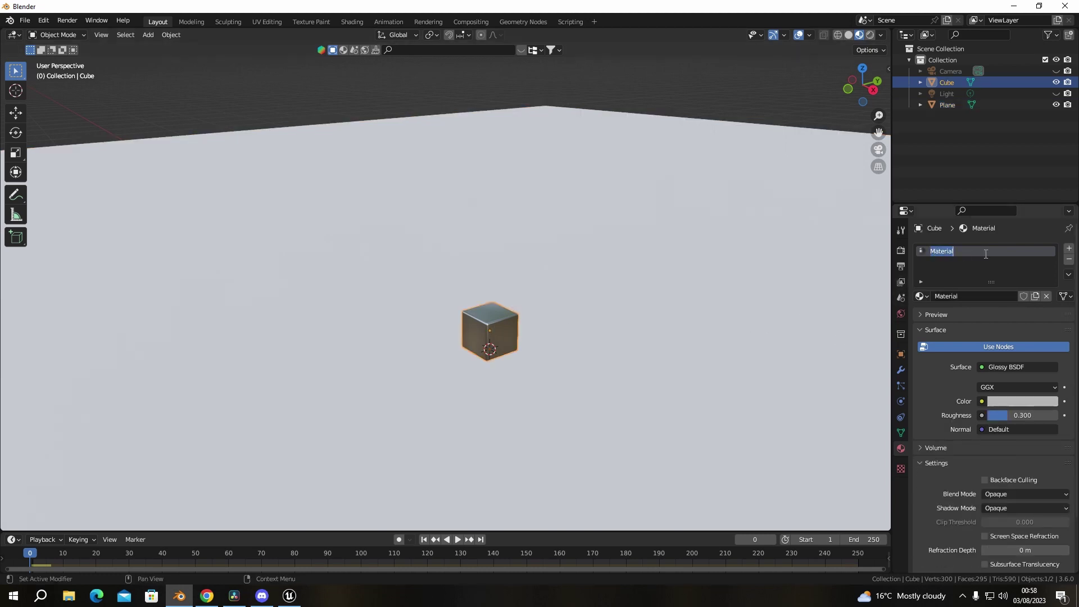
text(Cube)
click(568, 375)
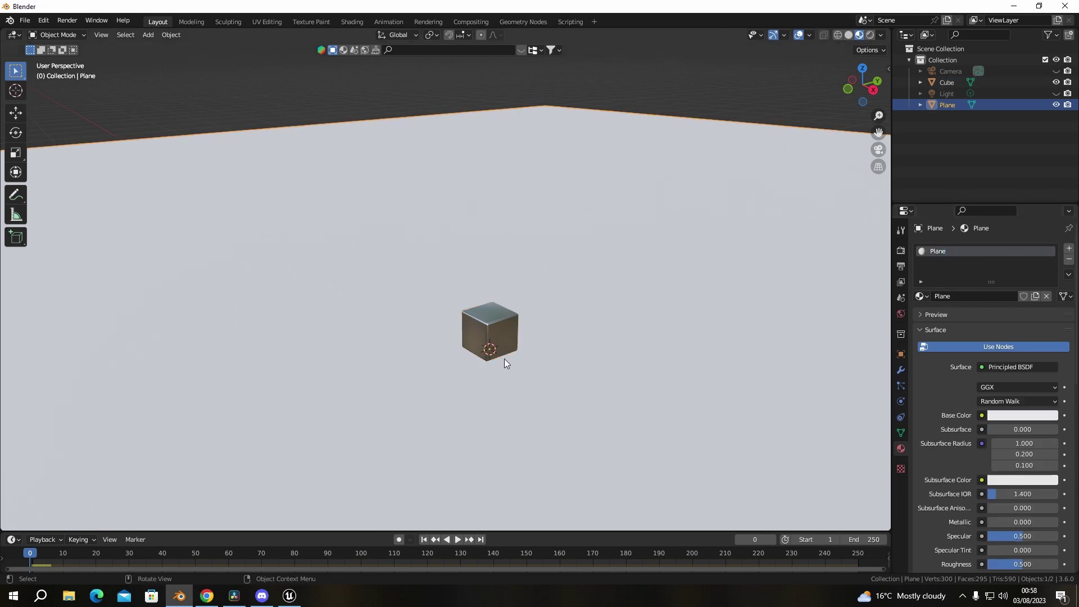
click(497, 343)
click(611, 327)
Step: Make the Plane material a Diffuse BSDF darkened to near-black grey (Value 0.084)
click(997, 368)
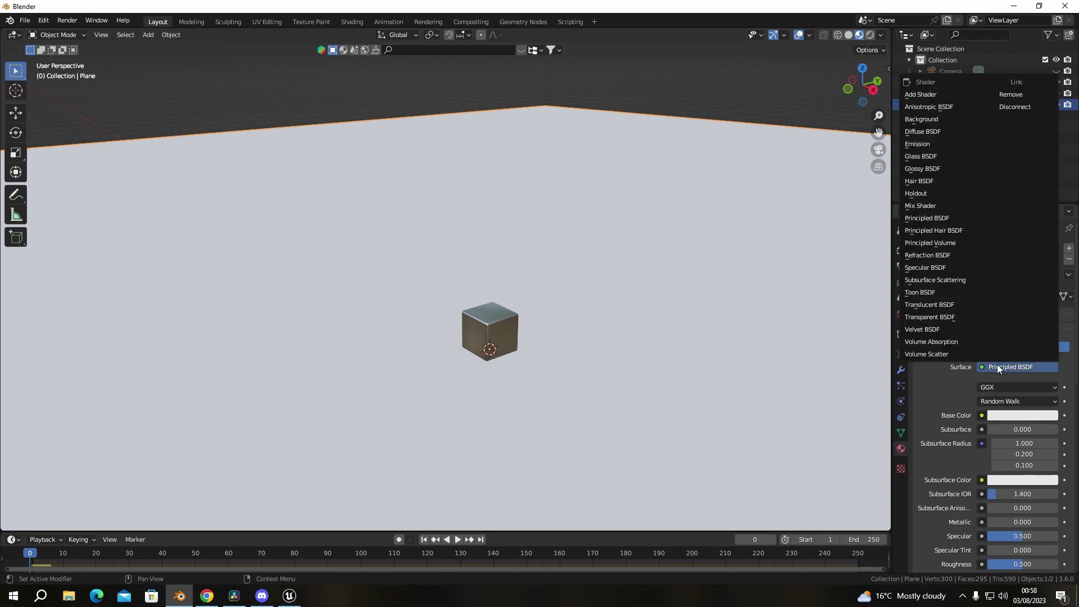
click(919, 135)
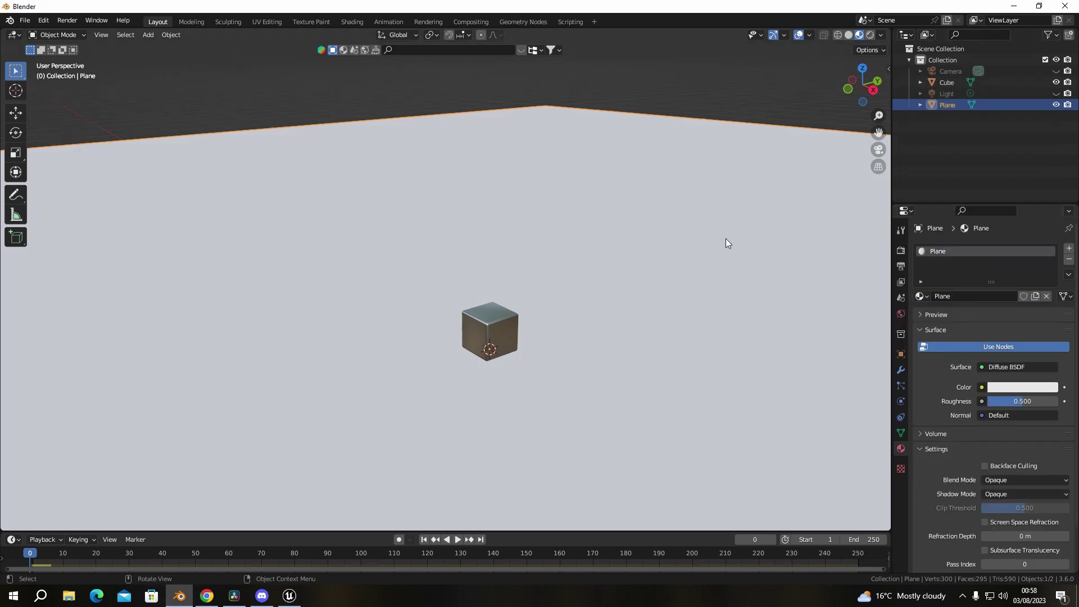
click(1026, 388)
drag(1048, 260, 1048, 287)
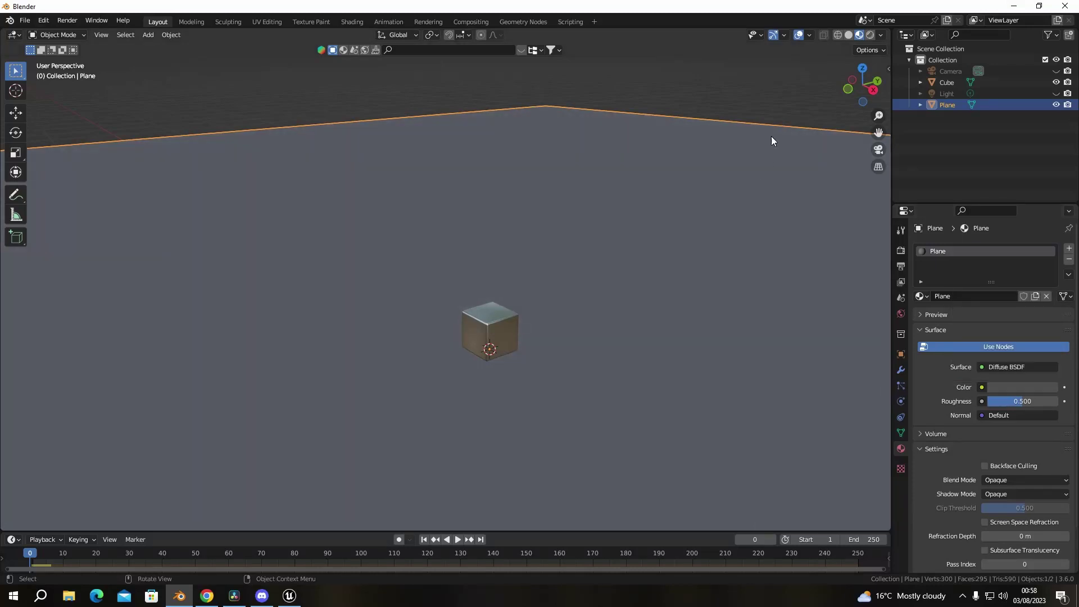
Step: Confirm the plane colour and display the World settings with background Strength 0.000
key(alt+a)
middle_drag(746, 147, 614, 271)
click(901, 314)
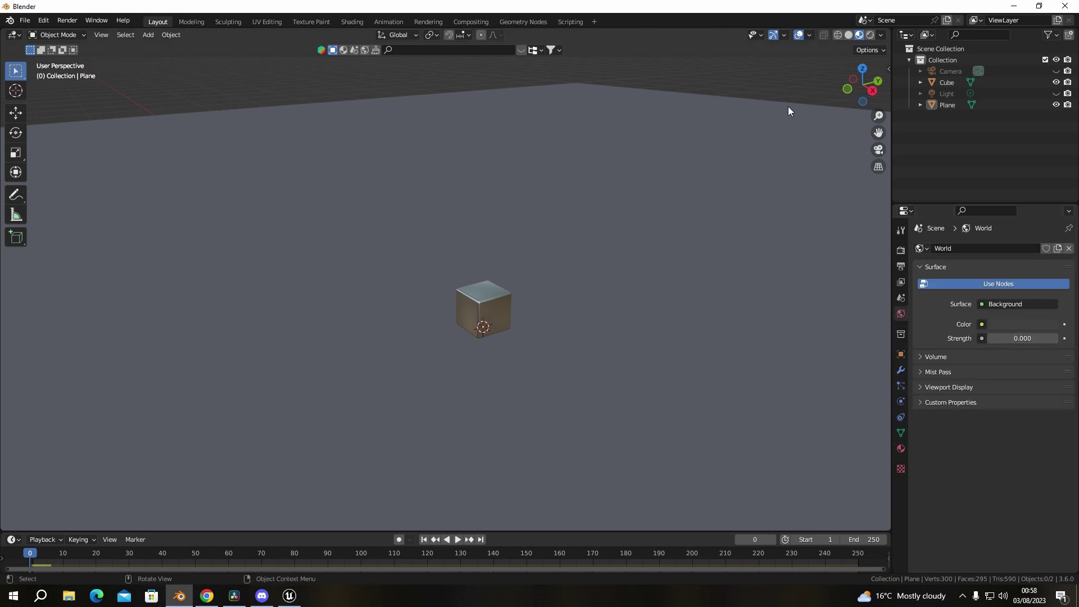
Step: Orbit around the cube and select it
middle_drag(631, 251, 478, 302)
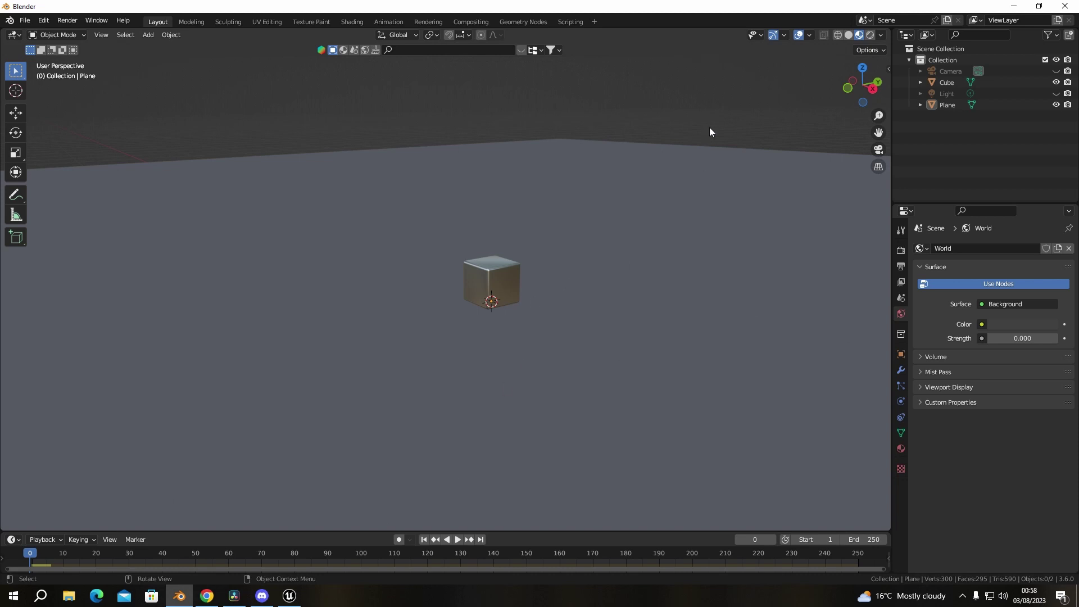
middle_drag(589, 282, 548, 308)
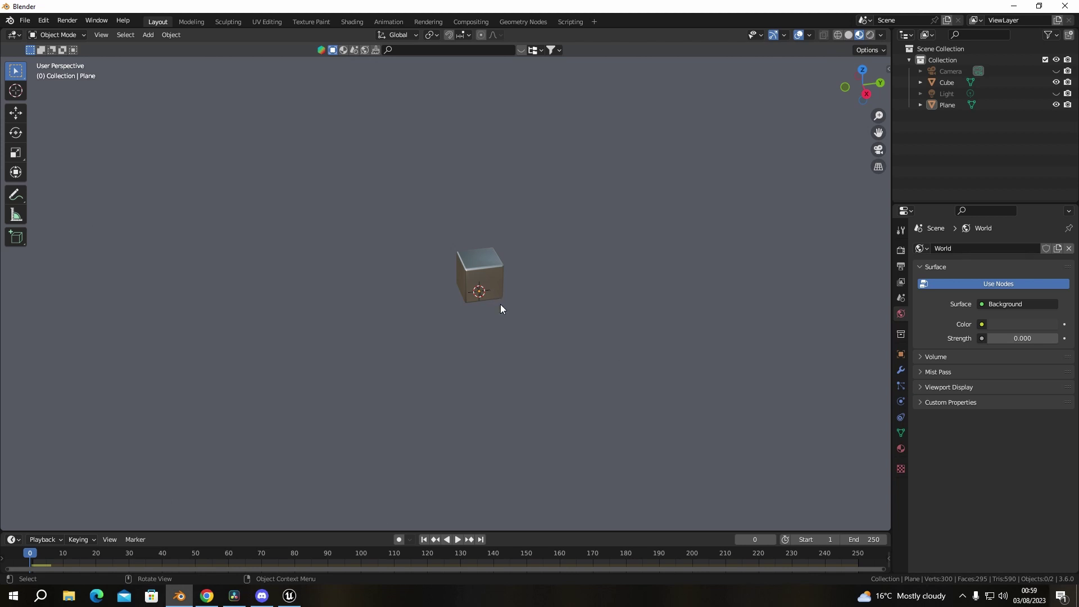
mouse_move(507, 277)
middle_down()
mouse_move(491, 287)
mouse_move(506, 287)
middle_up()
click(485, 277)
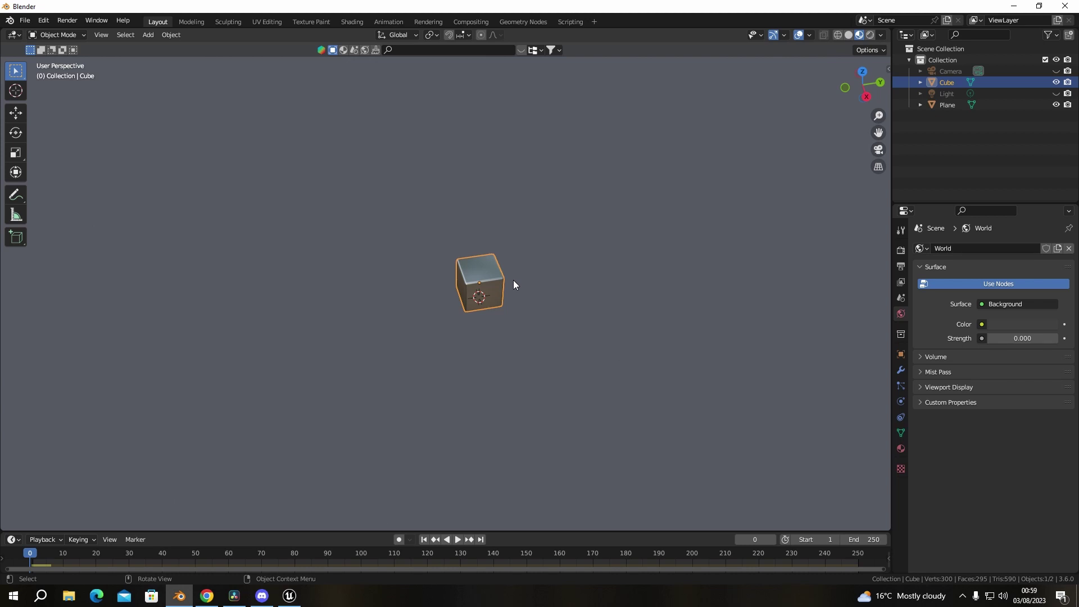
Step: Move the cube along the X axis to its new position
key(g)
key(x)
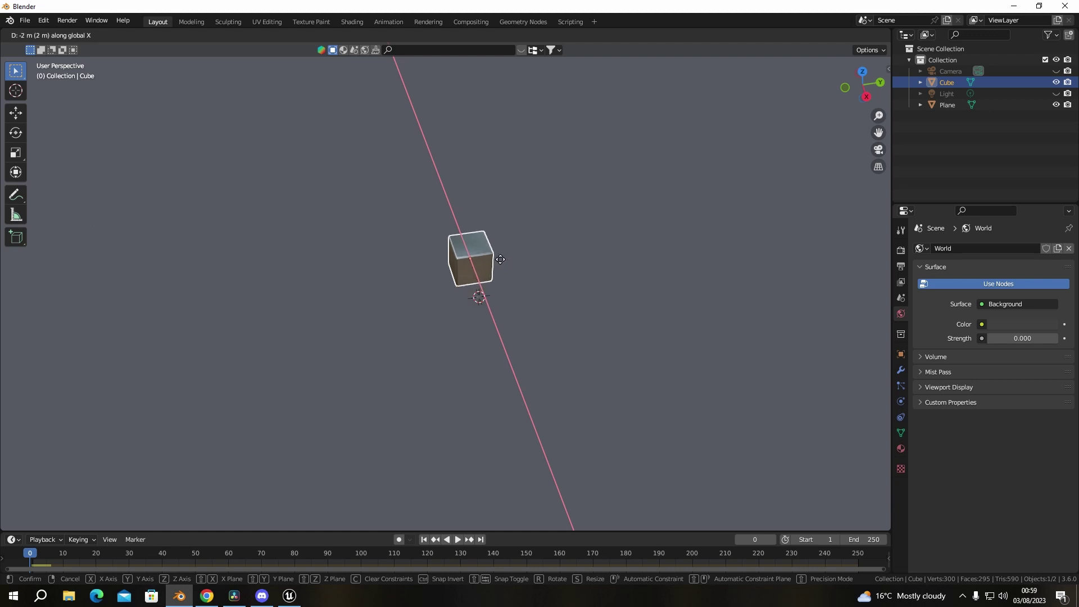
click(486, 237)
middle_drag(507, 272, 604, 224)
Step: Duplicate the cube upward along Z and adjust the copy's height
key(shift+d)
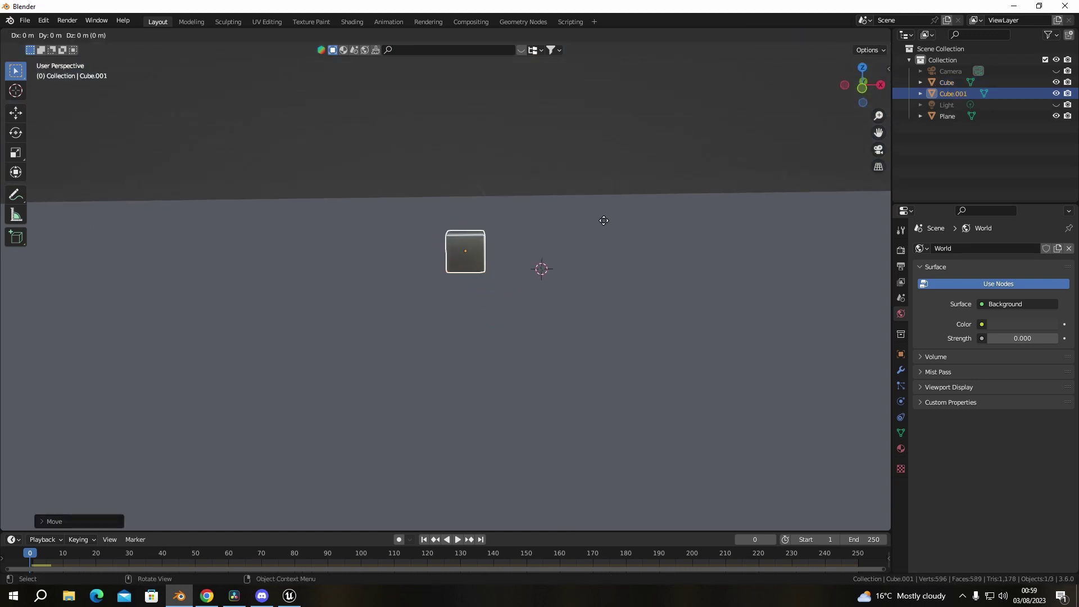
key(z)
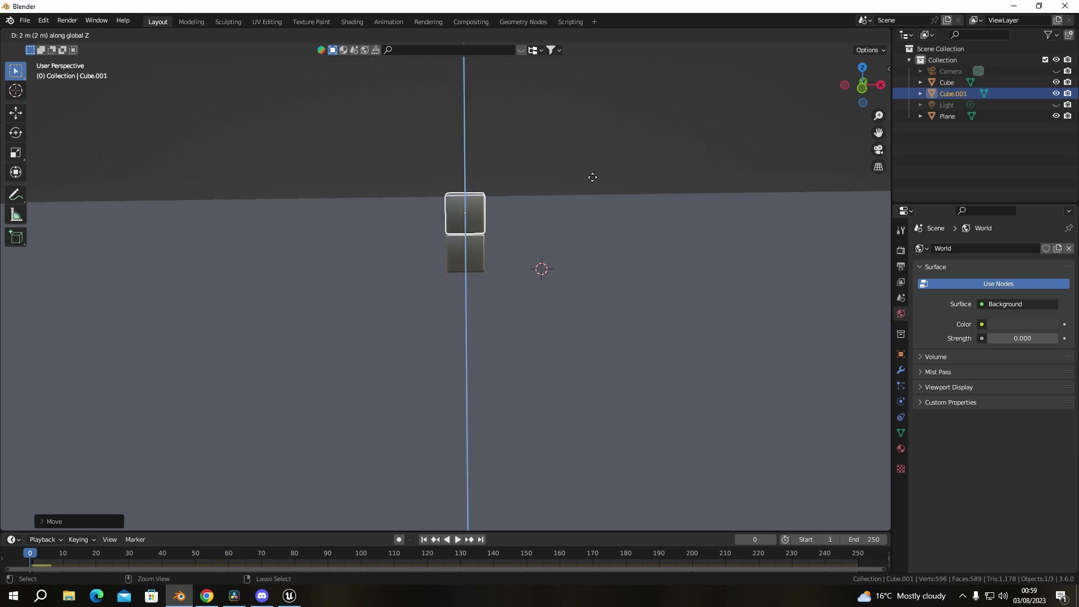
click(593, 177)
middle_drag(603, 181, 570, 195)
scroll(570, 196, up, 8)
middle_drag(488, 234, 532, 210)
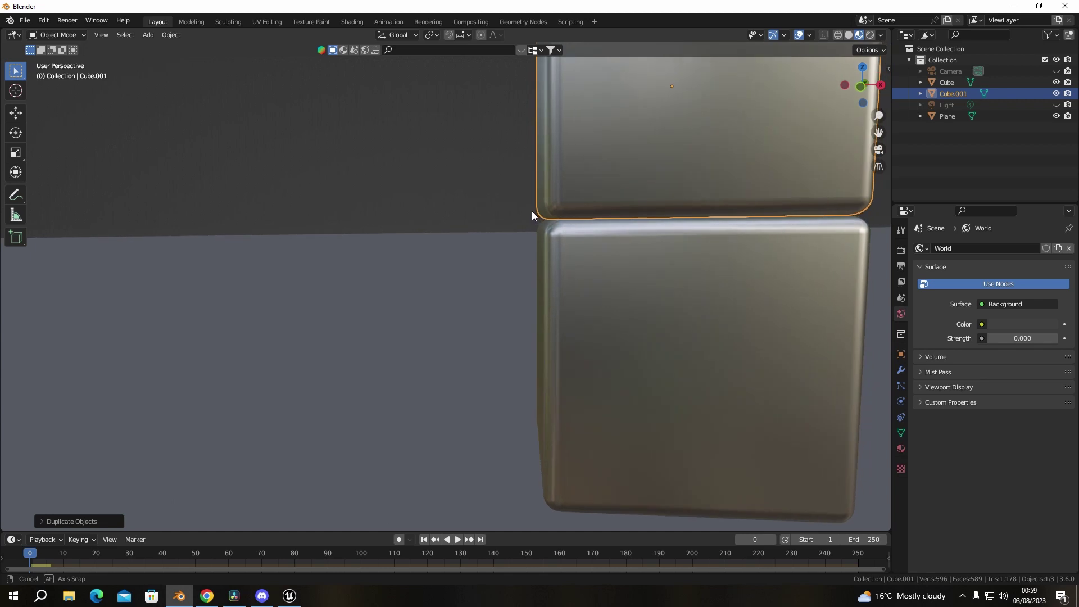
key(g)
key(z)
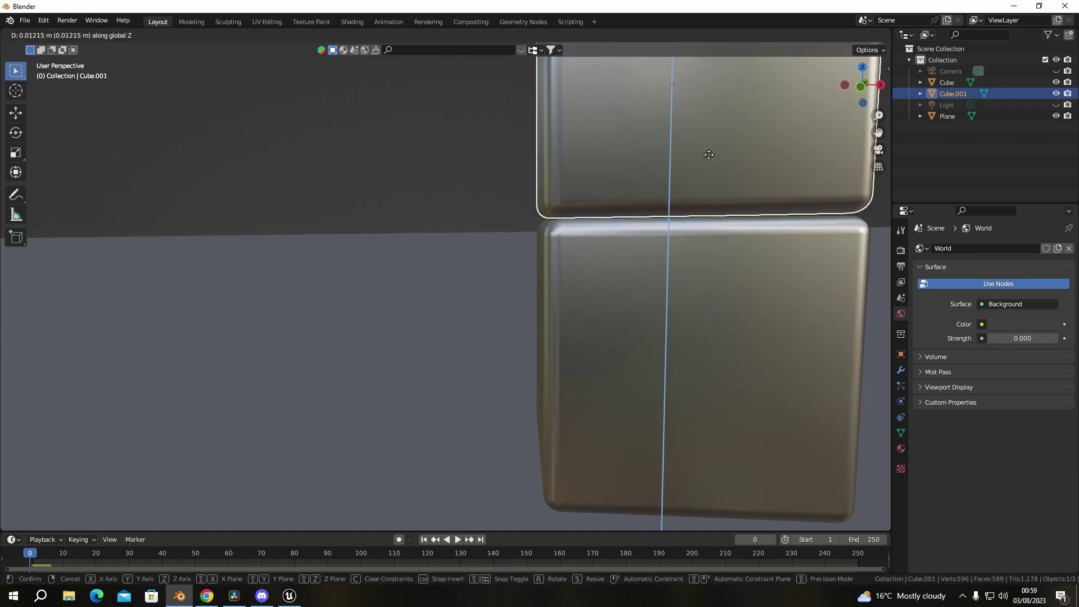
click(703, 158)
Step: Inspect the two cubes from the front, then delete the misplaced duplicate
click(420, 214)
middle_drag(421, 213, 343, 217)
scroll(343, 217, down, 8)
middle_drag(420, 266, 474, 306)
scroll(491, 266, down, 5)
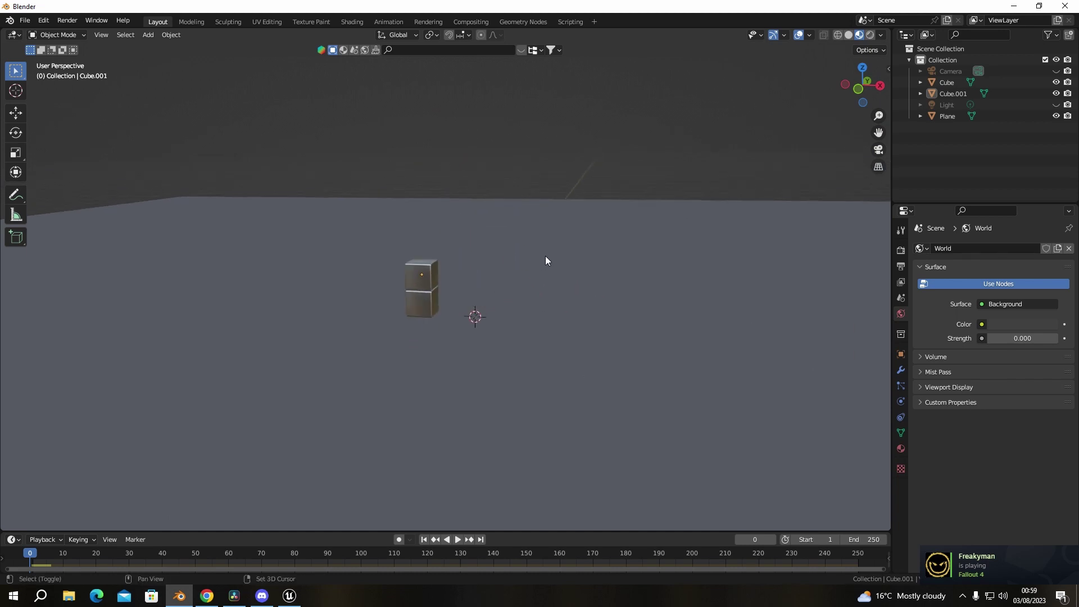
scroll(428, 293, up, 6)
middle_drag(429, 292, 617, 246)
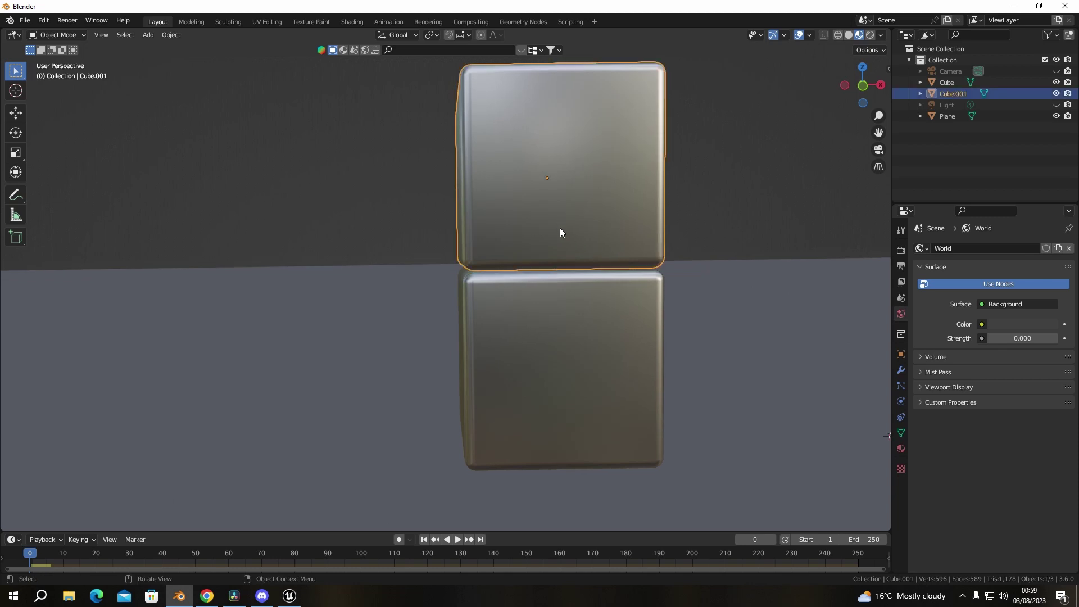
key(Delete)
Step: Duplicate the original cube straight up along Z, seated on top of it
click(562, 292)
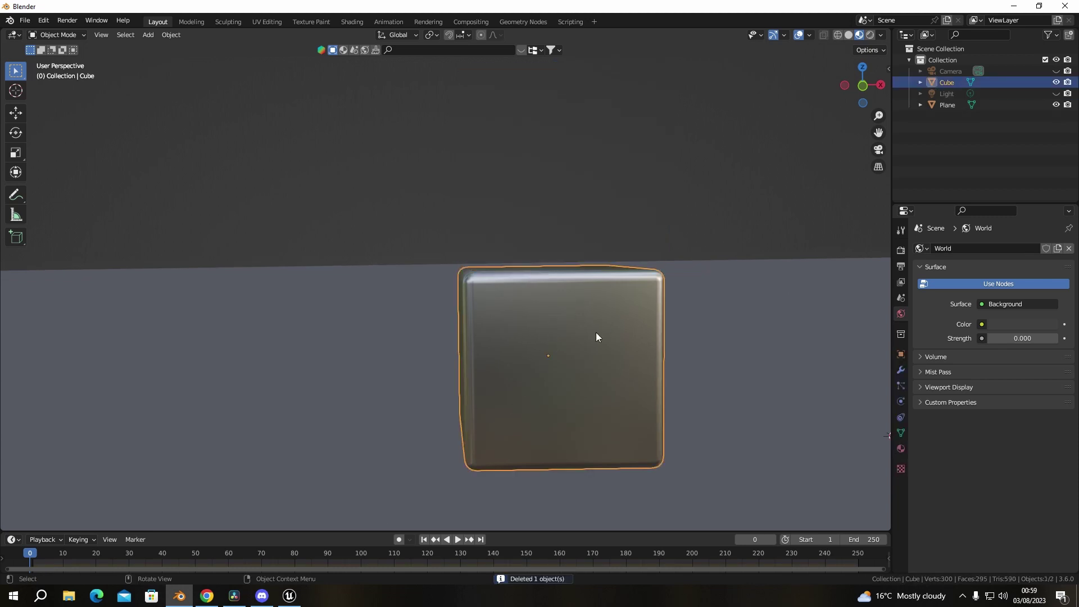
key(shift+d)
key(z)
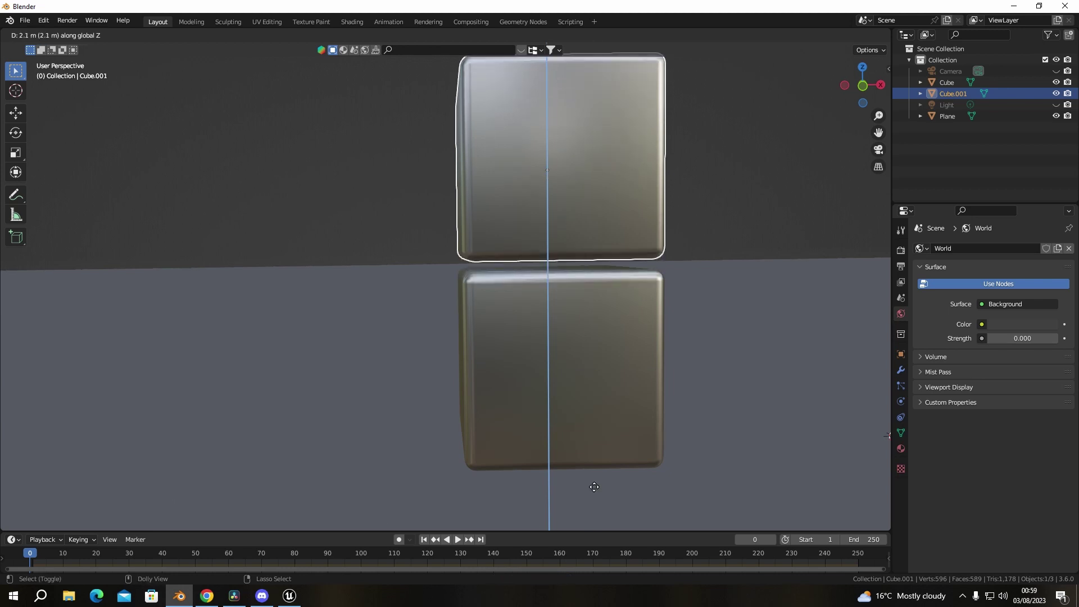
click(650, 128)
scroll(674, 169, down, 3)
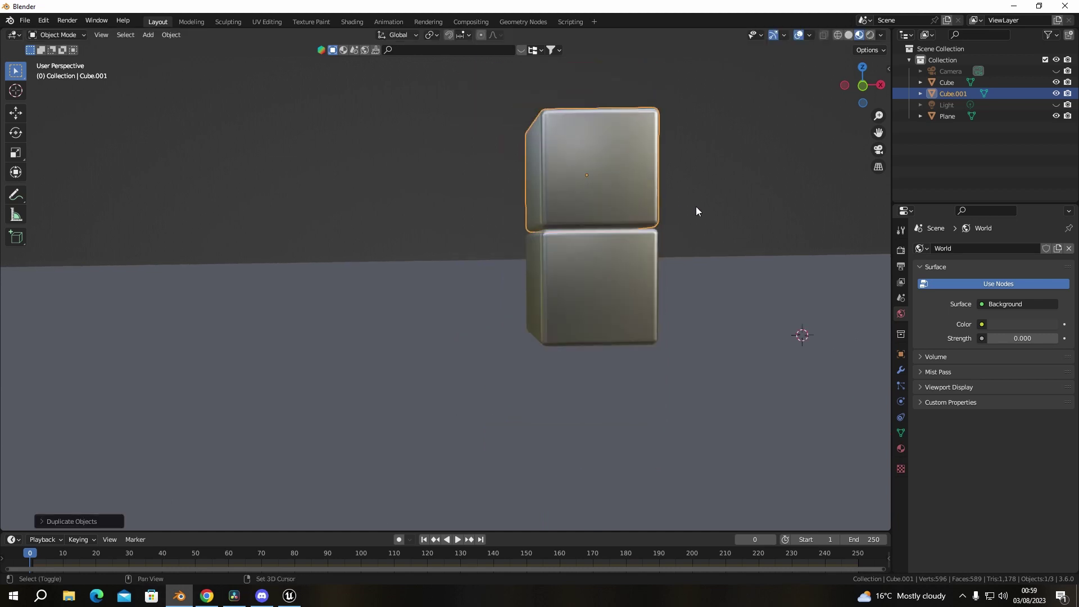
Step: Repeat the duplicate with Shift+R until ten cubes, Cube to Cube.009, are stacked
key(shift+r)
scroll(639, 213, down, 5)
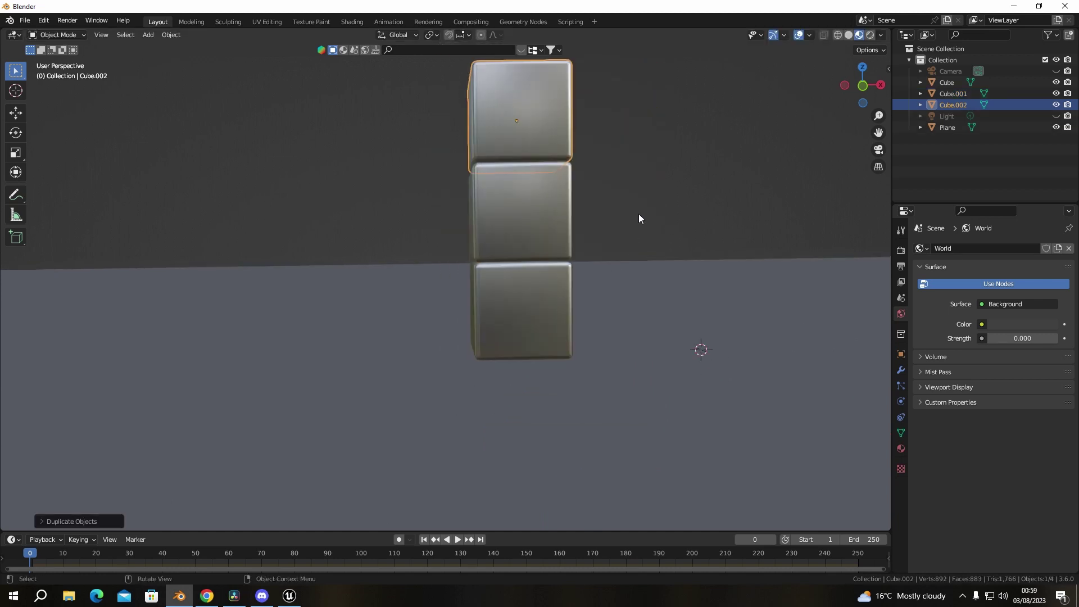
middle_drag(541, 295, 582, 299)
key(shift+r)
key(shift+r)
key(shift+r)
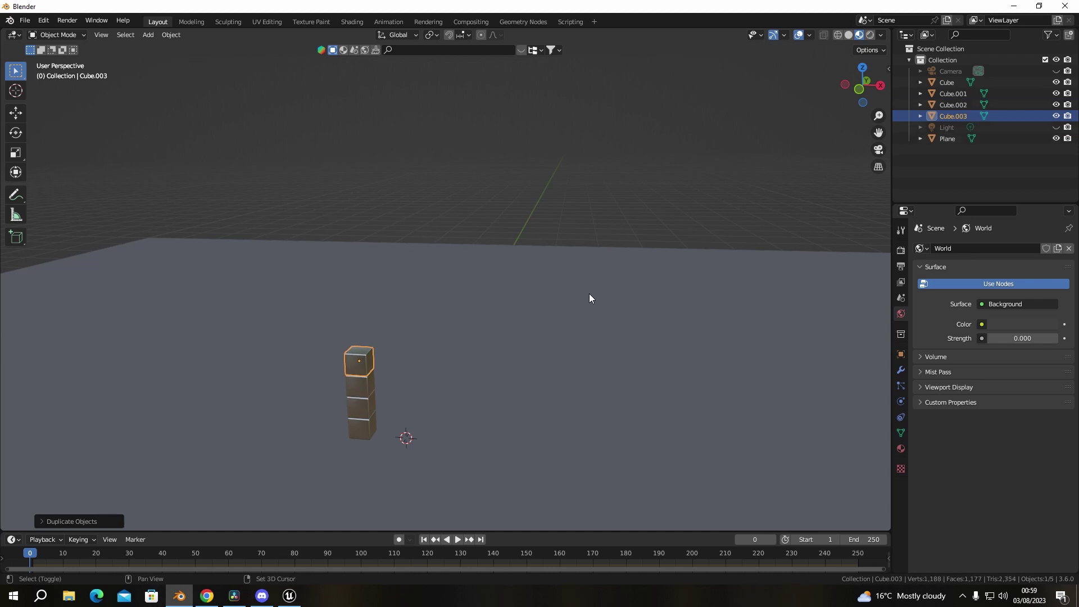
key(shift+r)
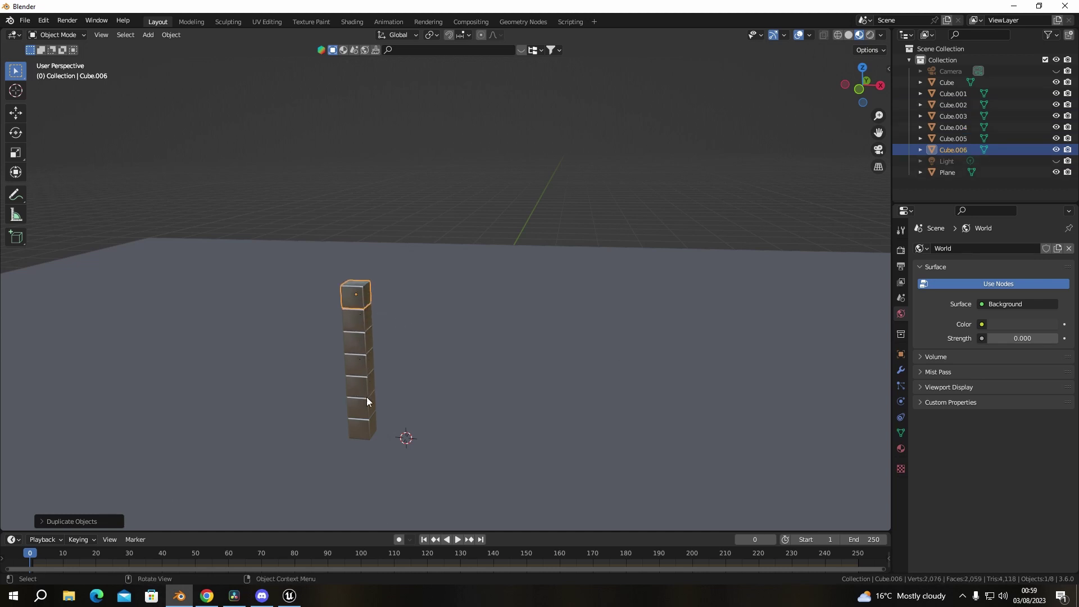
key(shift+r)
key(shift+r)
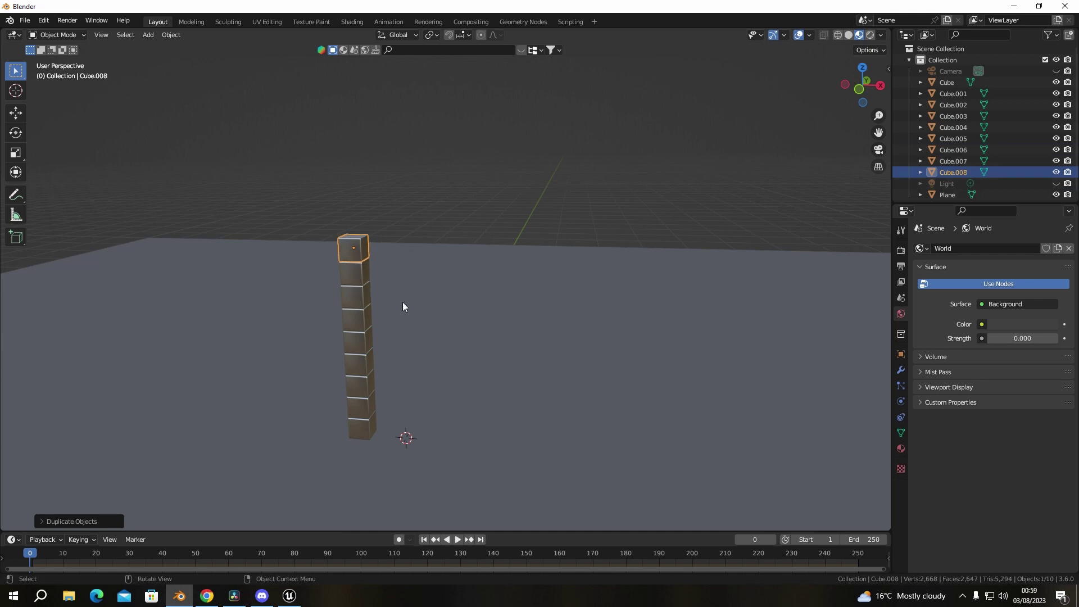
key(shift+r)
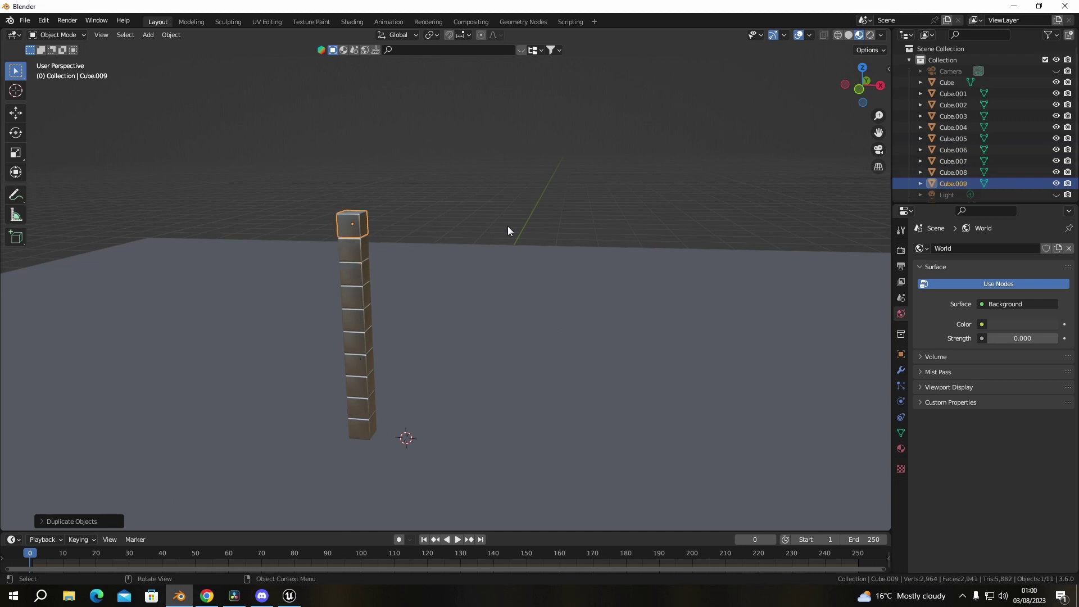
middle_drag(588, 201, 442, 258)
Step: Select all ten cubes of the column, from Cube.009 down to Cube
shift+click(467, 247)
shift+click(471, 271)
shift+click(474, 295)
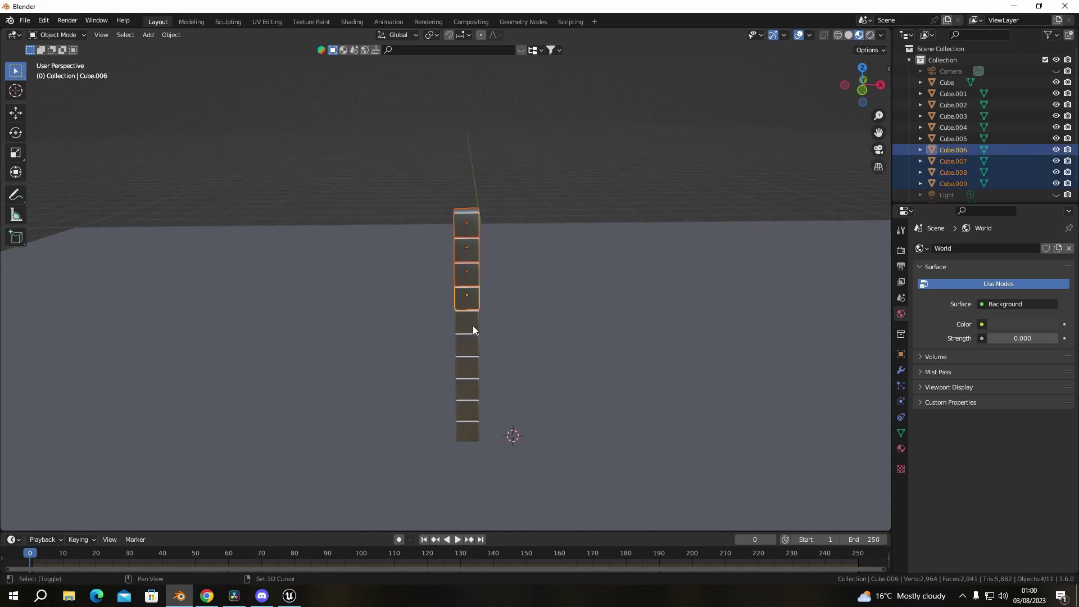
shift+click(474, 318)
shift+click(474, 341)
shift+click(473, 368)
shift+click(471, 390)
shift+click(468, 411)
shift+click(467, 432)
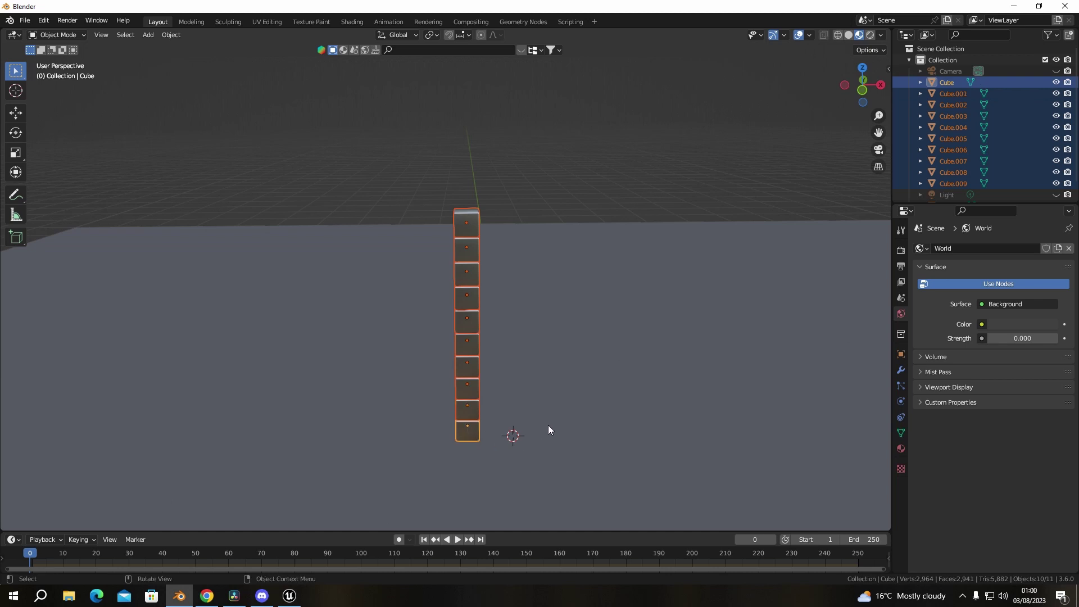
middle_drag(549, 431, 492, 373)
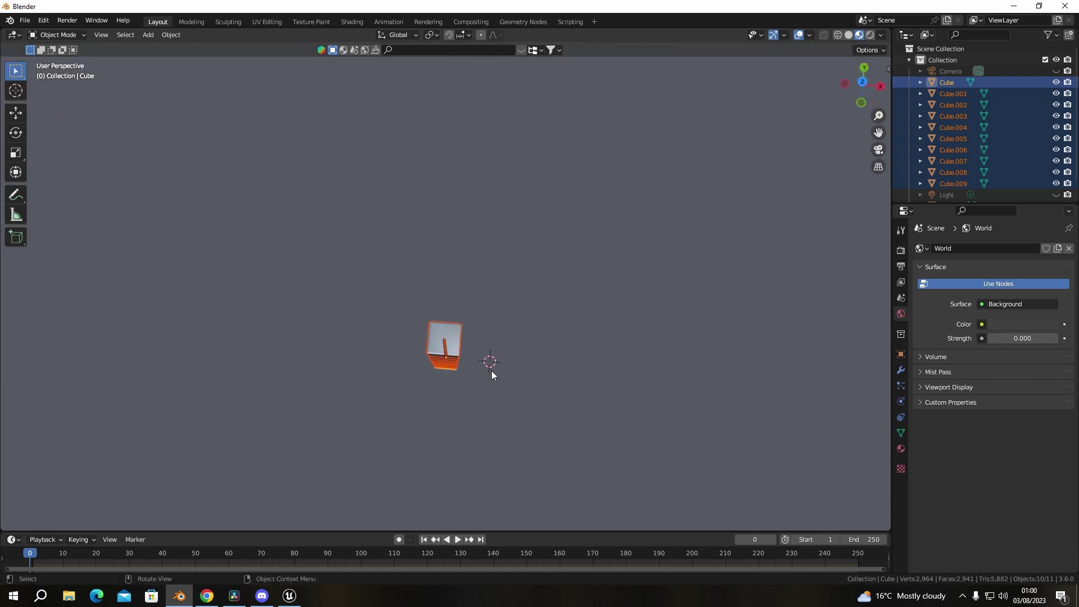
Step: Set the transform Pivot Point to 3D Cursor
click(431, 35)
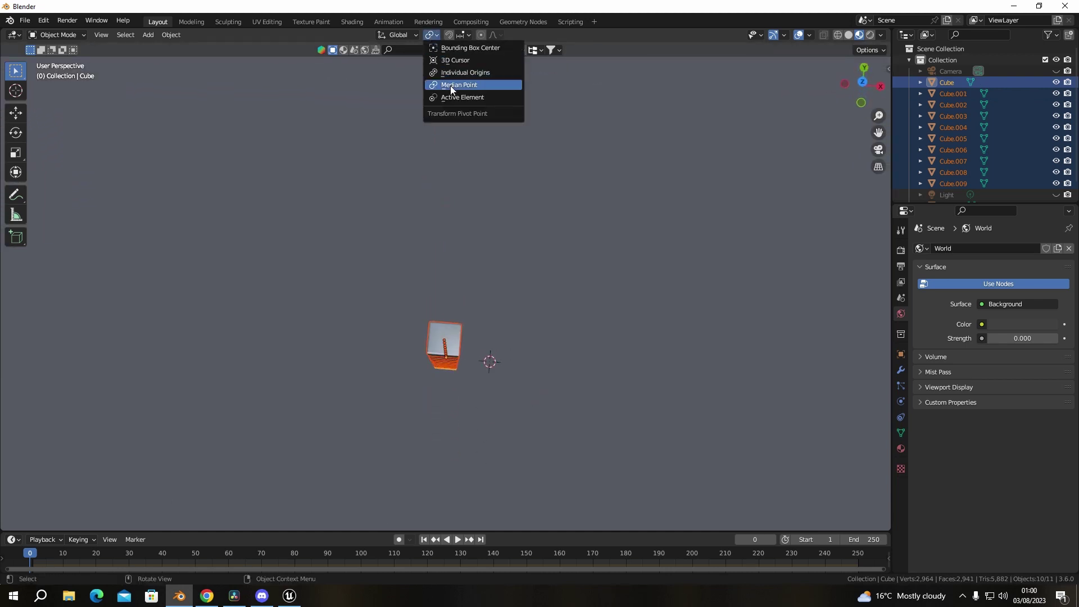
click(456, 60)
middle_drag(573, 339, 610, 354)
Step: Duplicate the column rotated 40° about Z, repeating until the ring closes
key(shift+d)
key(r)
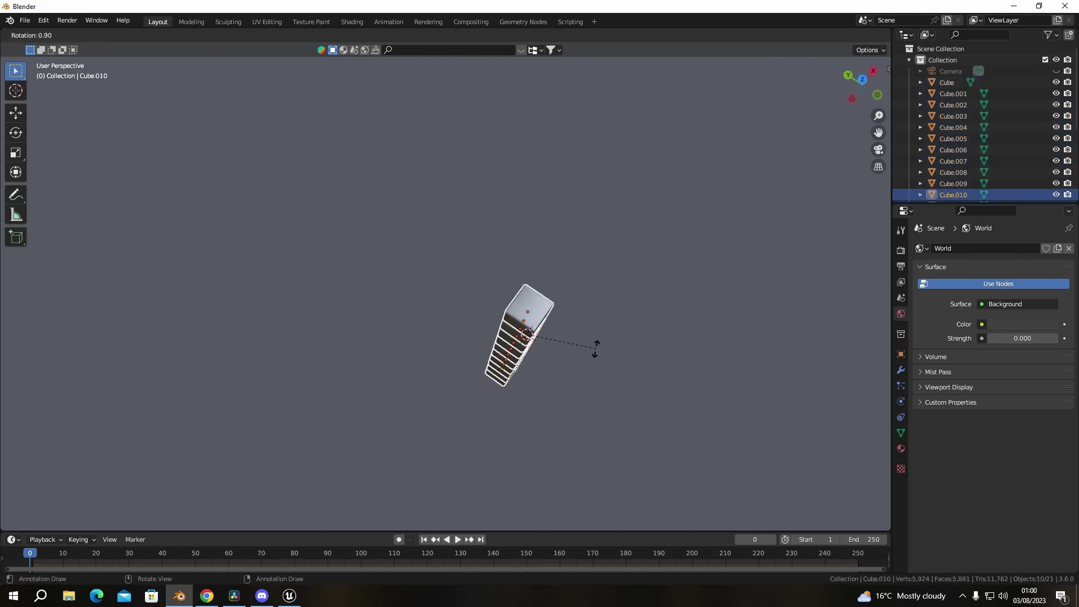
key(z)
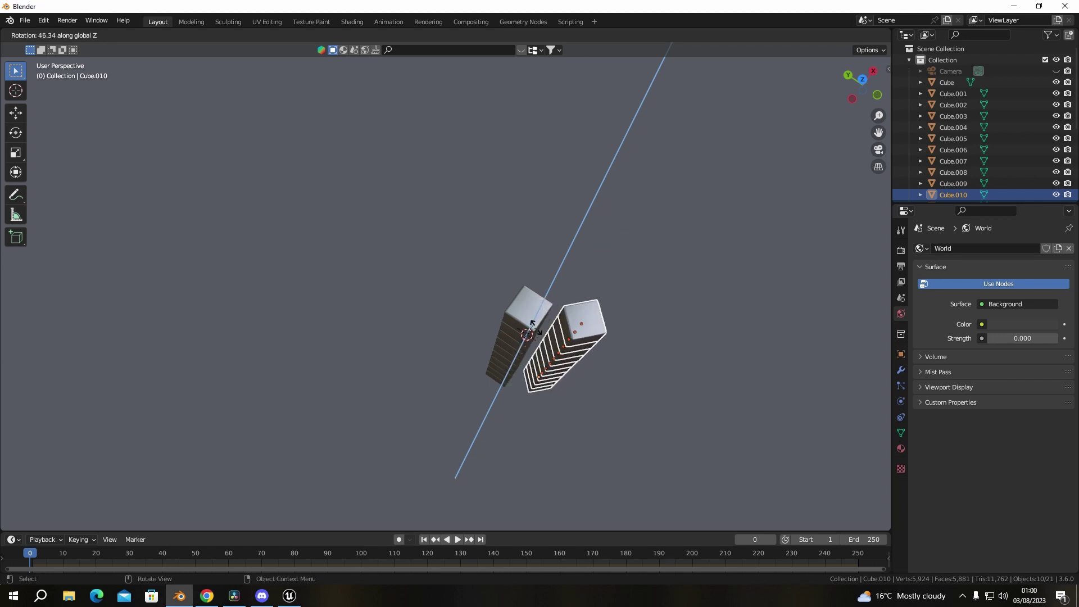
key(ctrl)
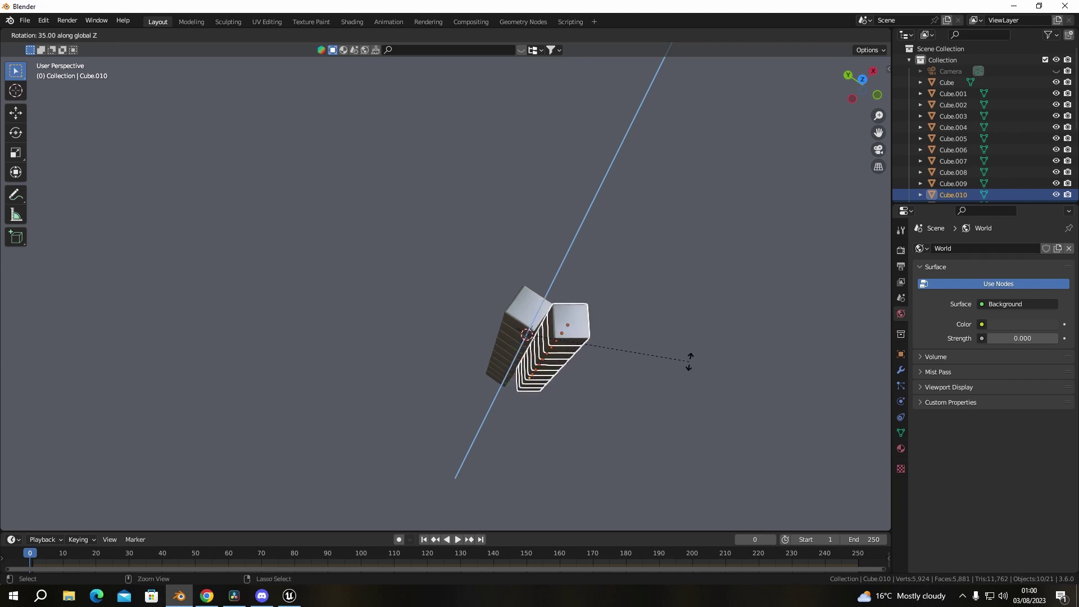
click(701, 363)
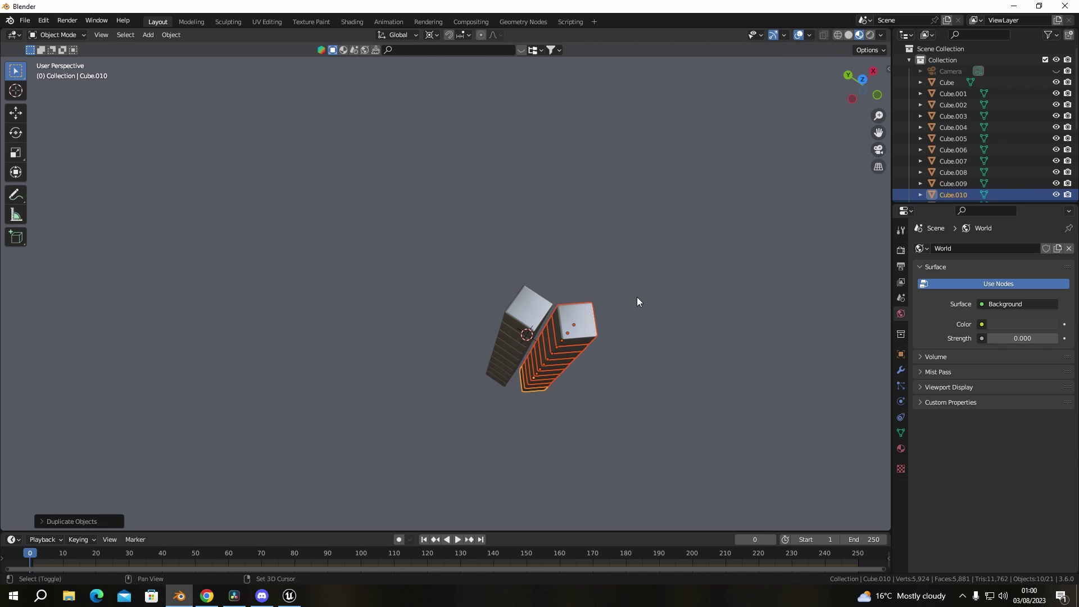
key(shift+r)
key(shift+r)
key(shift+r)
key(shift+r)
key(shift+r)
key(shift+r)
key(shift+r)
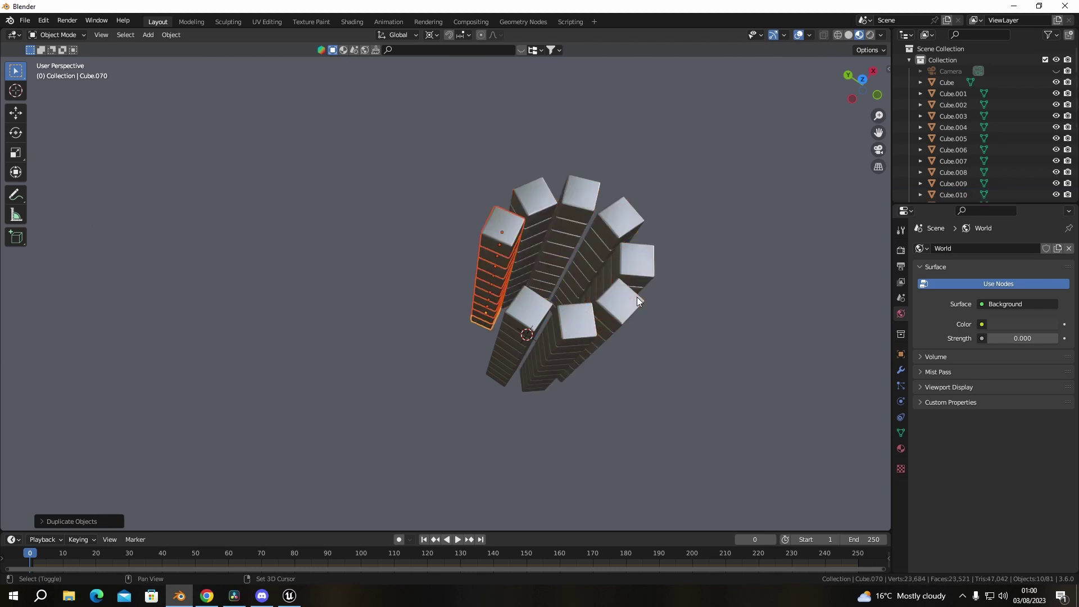
Step: Deselect everything and orbit to view the finished hollow cylindrical tower
middle_drag(719, 324, 590, 340)
click(658, 99)
middle_drag(658, 99, 767, 346)
scroll(635, 290, down, 2)
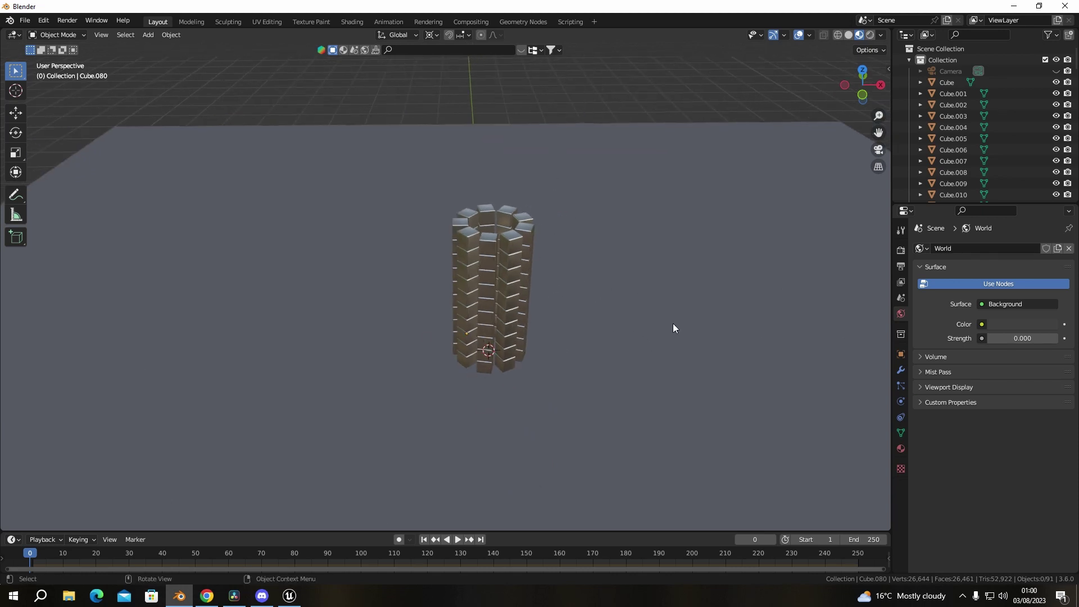
Step: Add a UV sphere and raise it along the Z axis
key(shift+a)
mouse_move(673, 324)
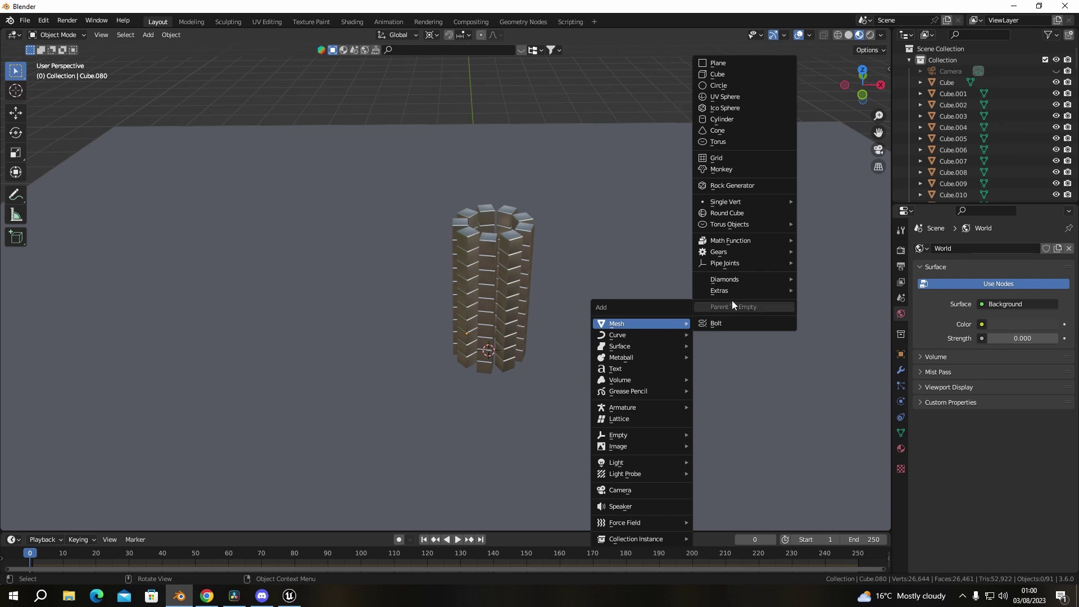
click(729, 96)
key(g)
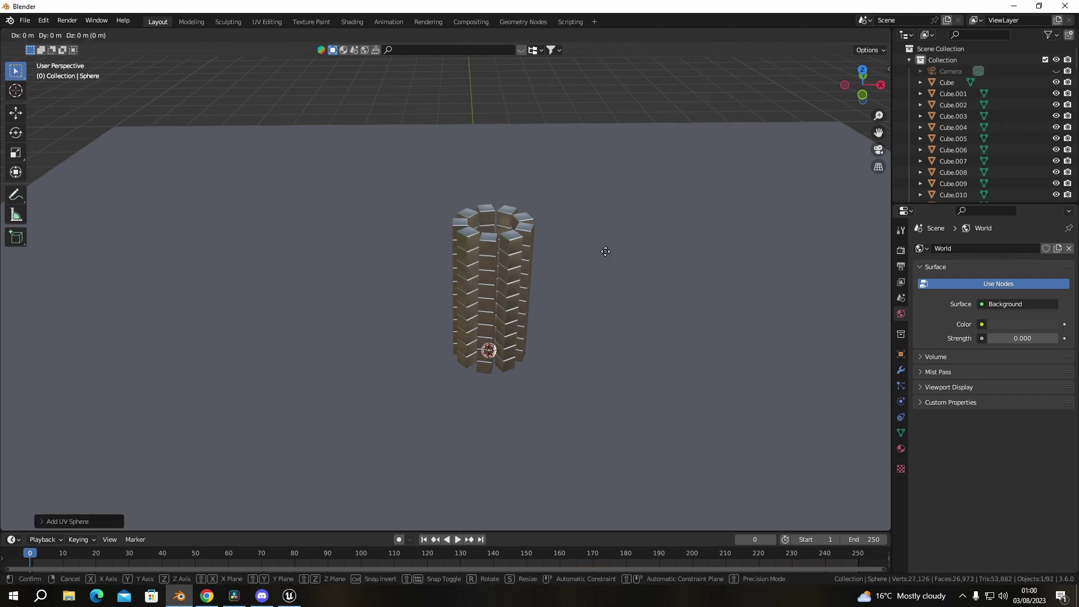
key(z)
click(613, 58)
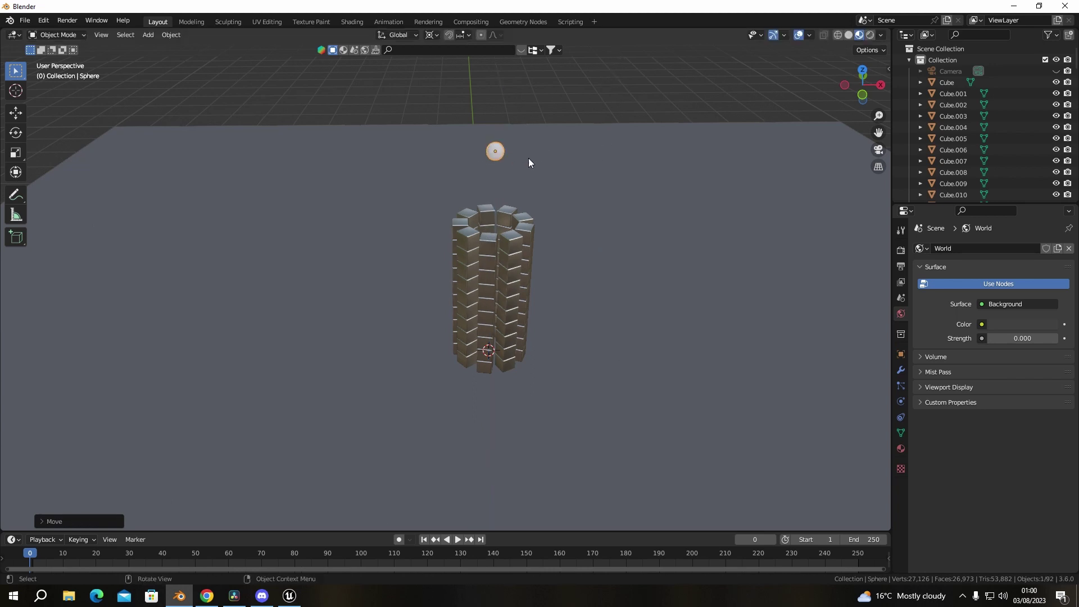
Step: Change the pivot point and scale the sphere up to a large size
key(s)
key(Escape)
click(429, 35)
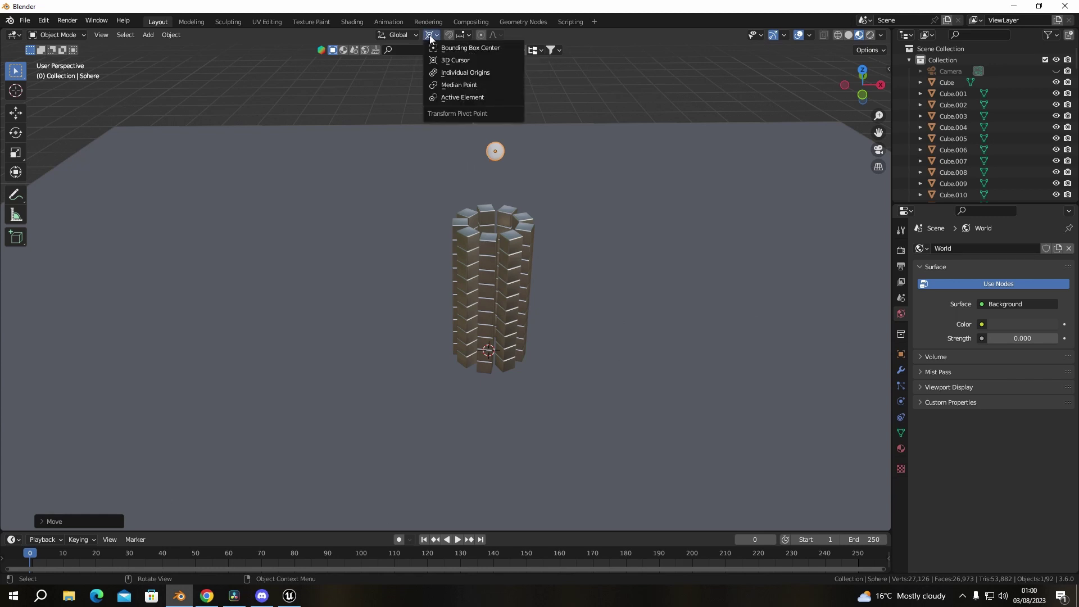
click(460, 97)
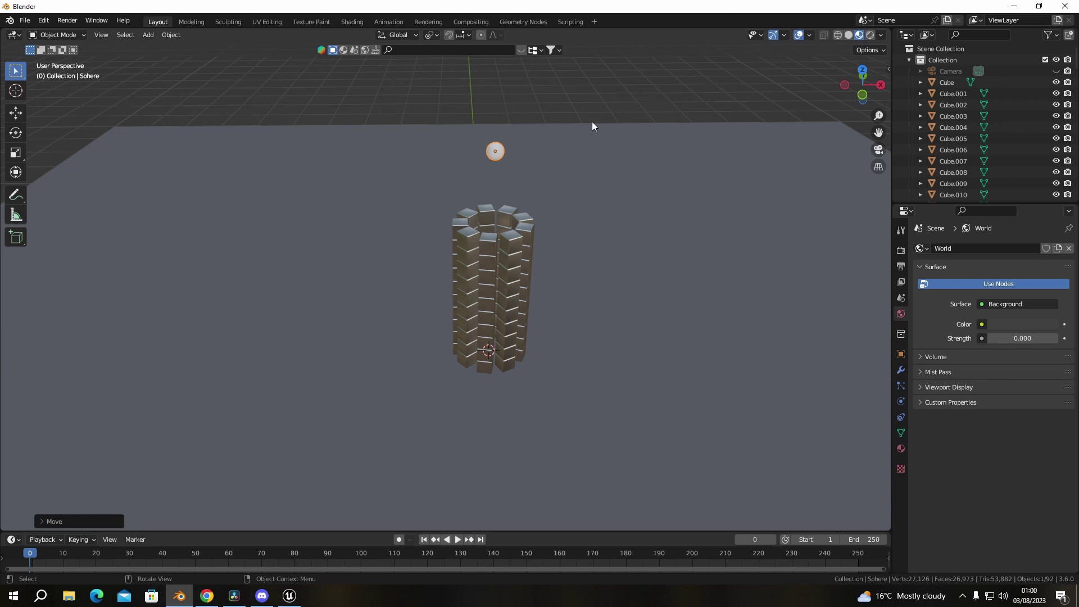
key(s)
click(881, 261)
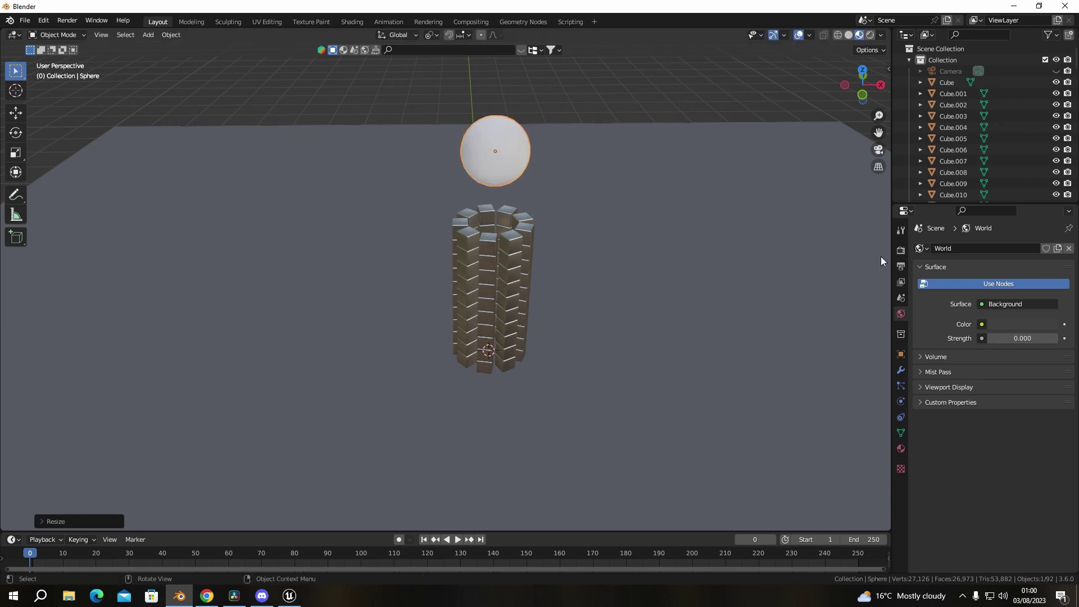
Step: Move the sphere vertically to hang directly above the tower
key(g)
key(z)
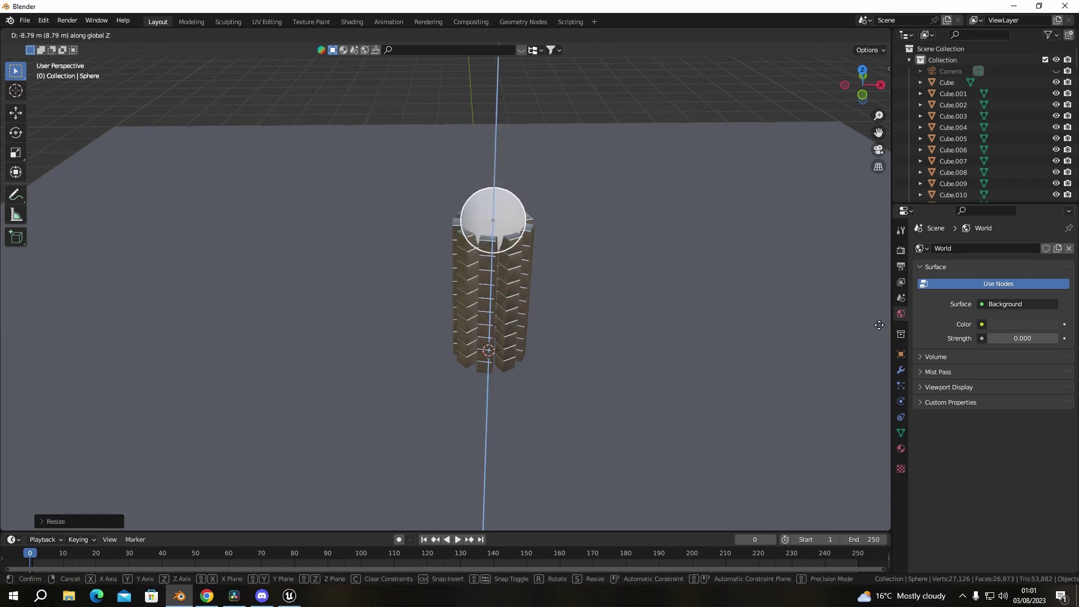
click(853, 171)
middle_drag(669, 194, 635, 223)
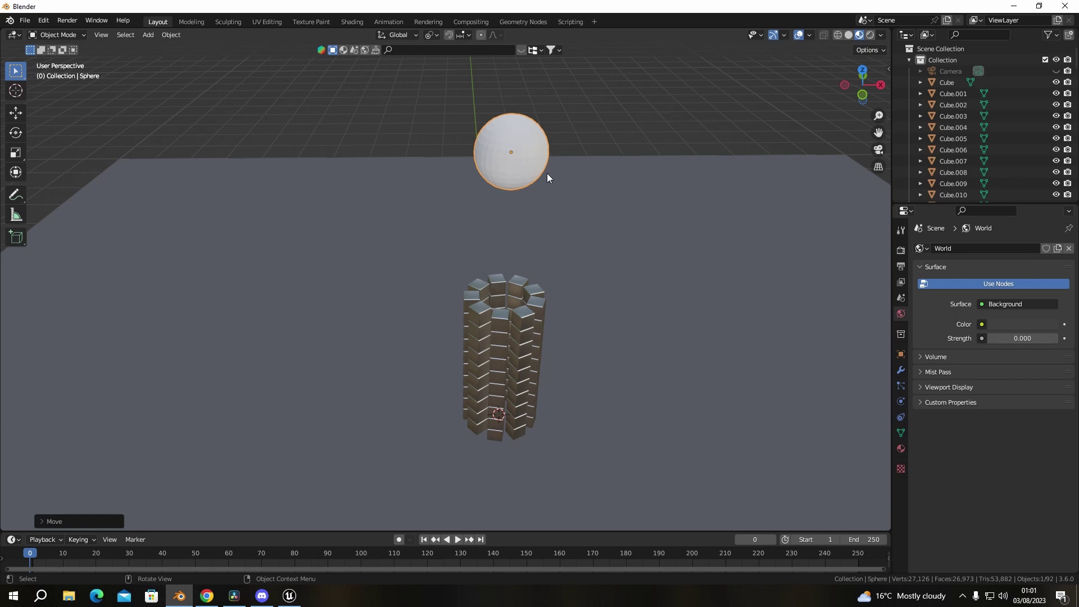
Step: Shade the sphere smooth and give it a new material named Sphere
right_click(513, 169)
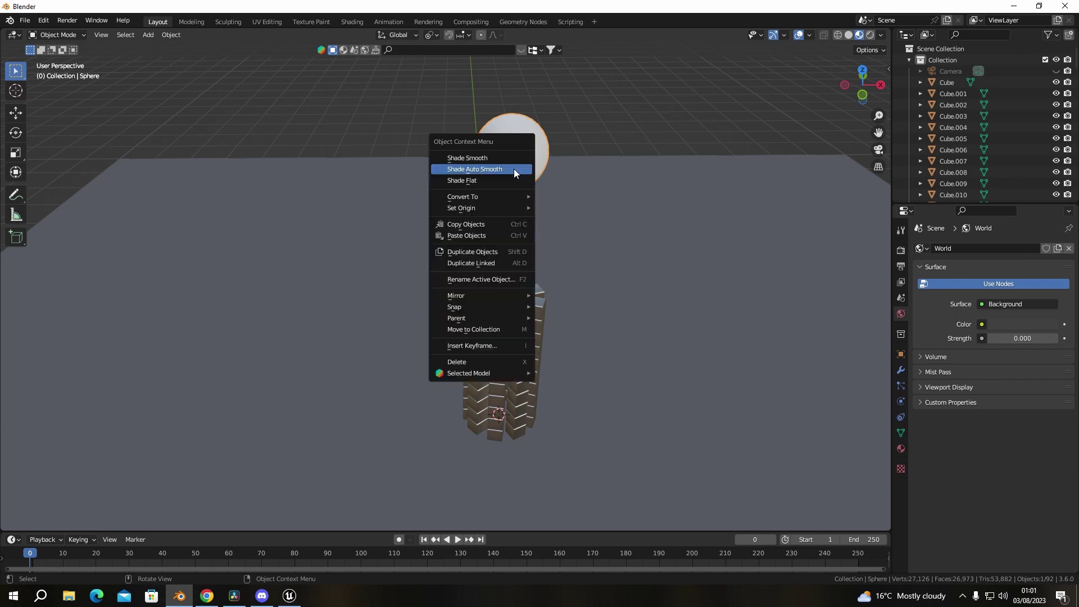
click(514, 169)
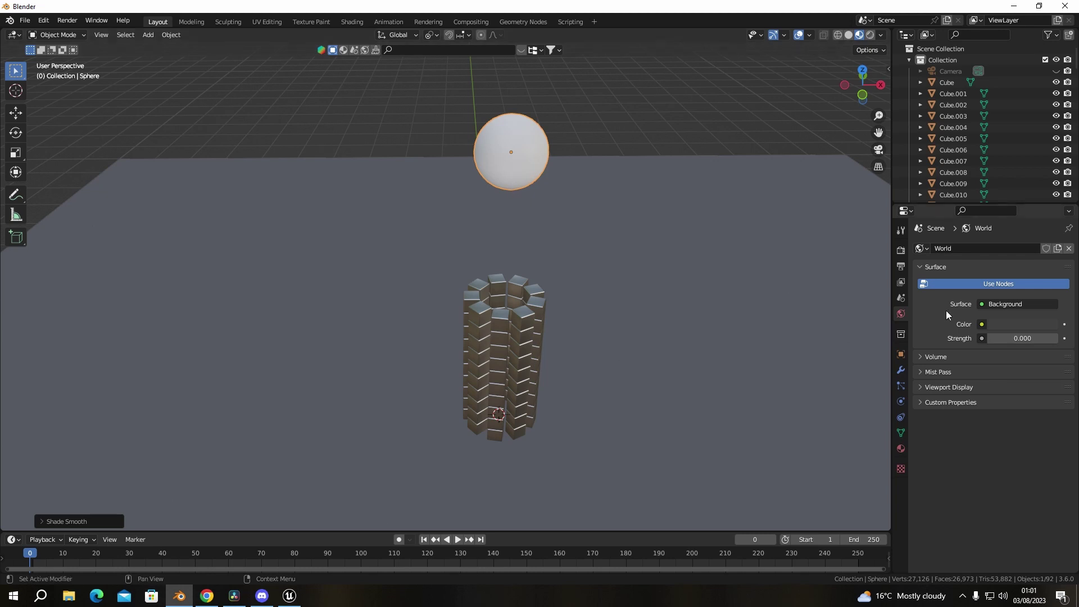
click(902, 448)
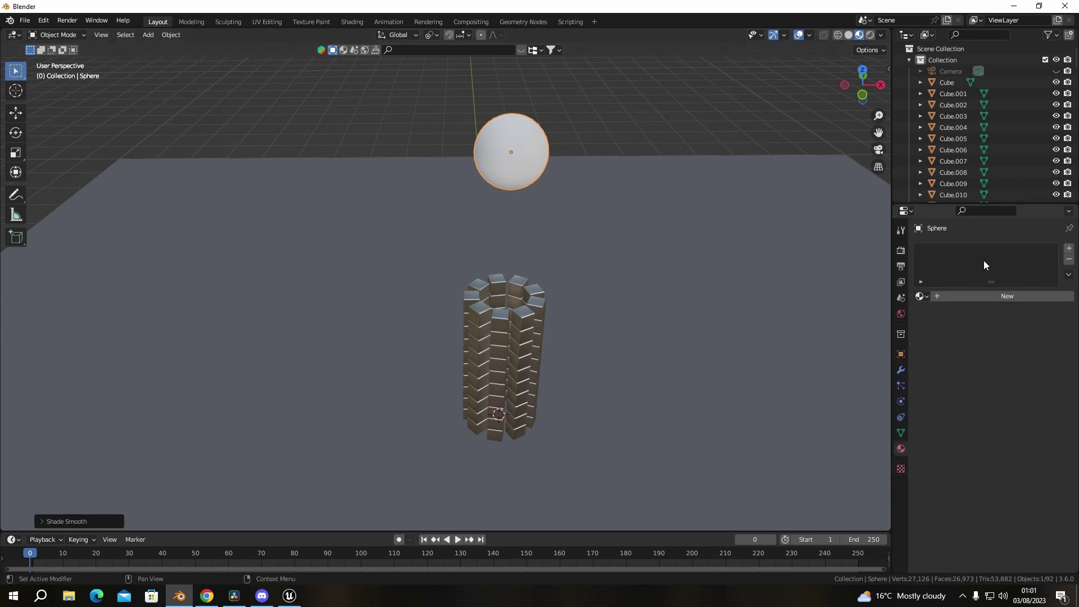
click(960, 296)
double_click(957, 251)
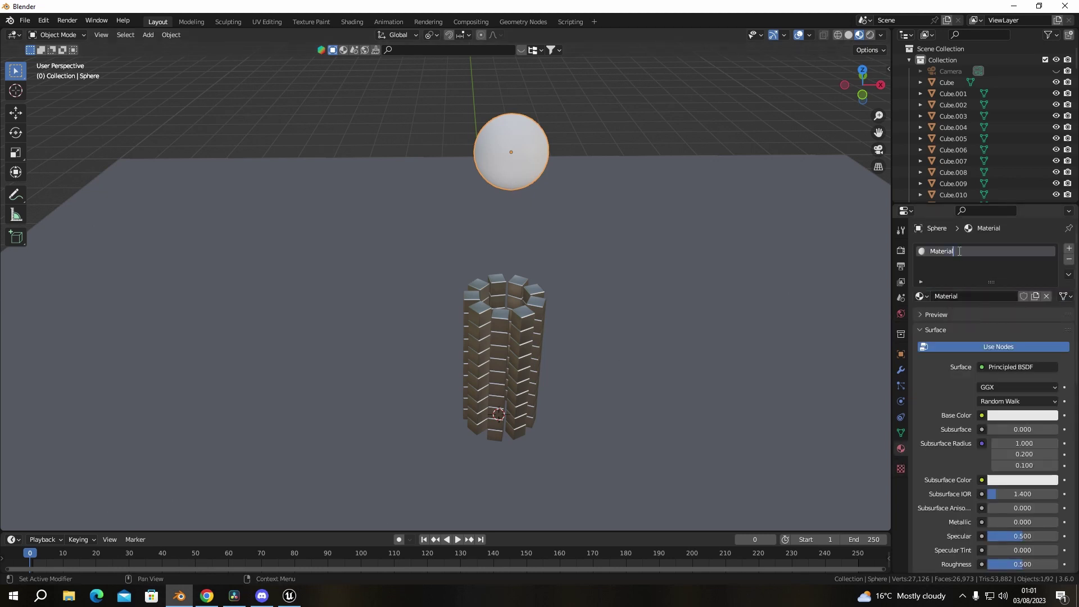
text(S)
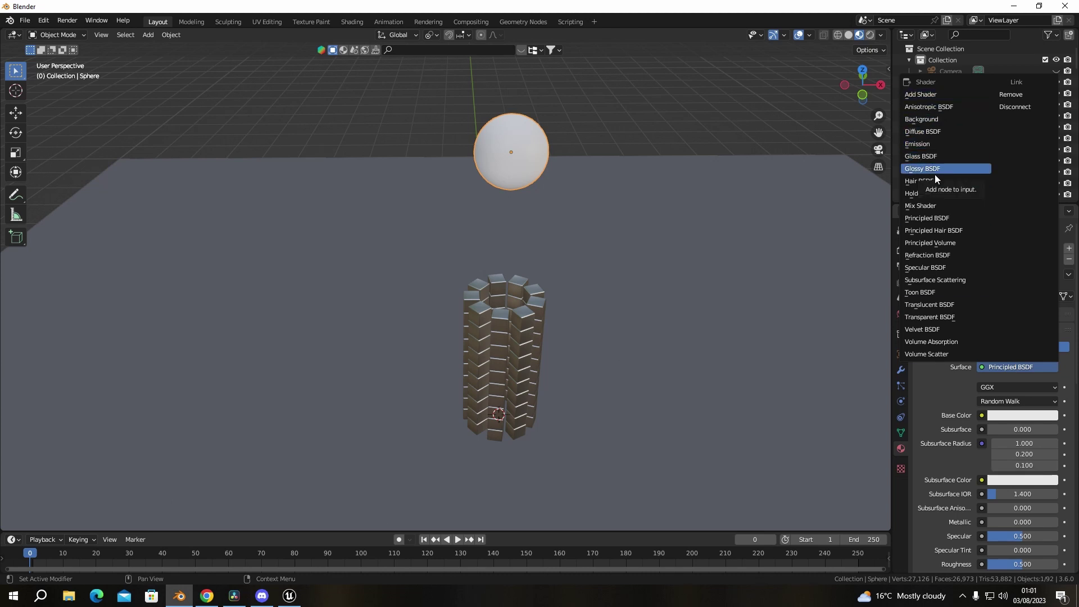
Step: Make the Sphere material an Emission shader with Strength 3
click(922, 144)
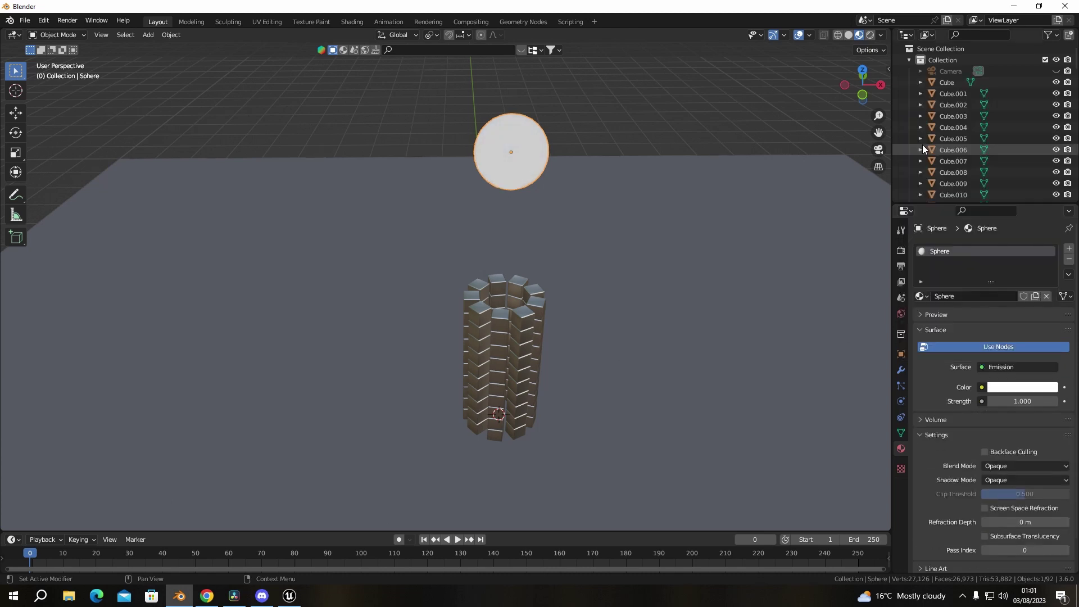
click(1037, 402)
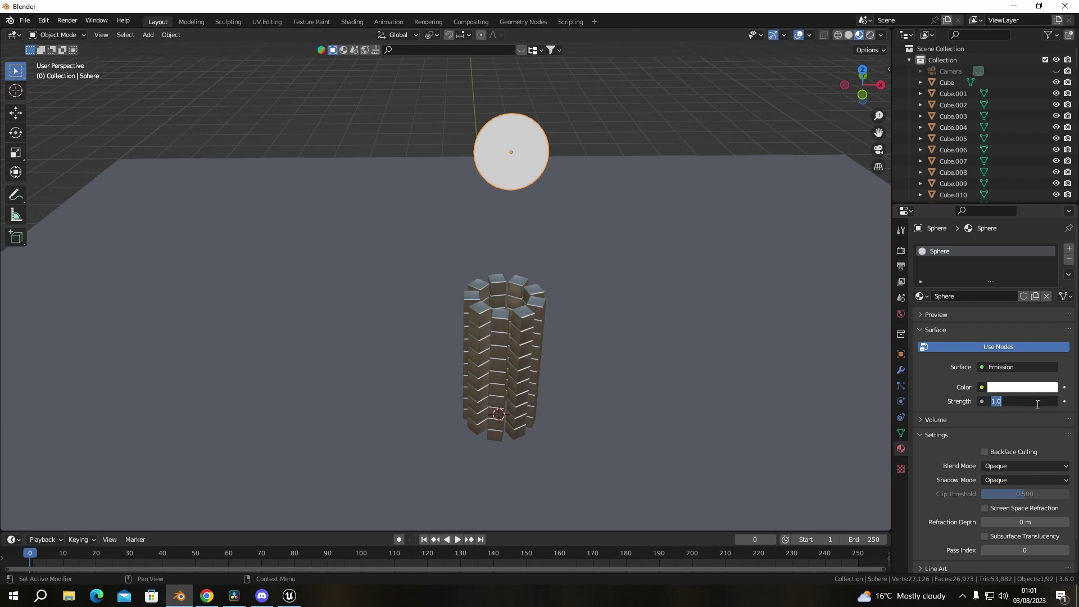
text(3)
key(Return)
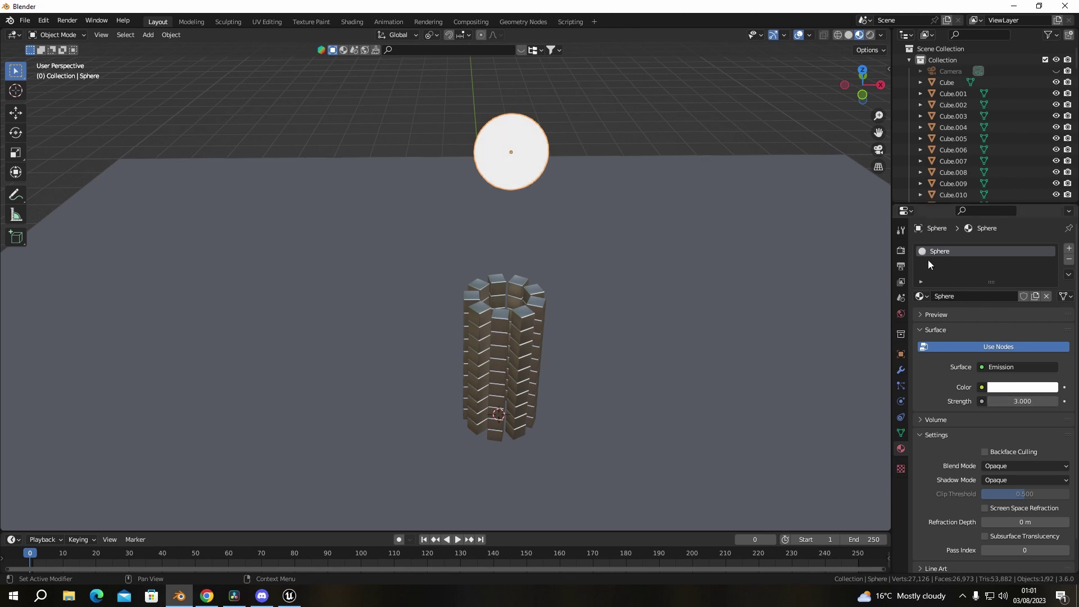
click(903, 236)
Step: Enable Bloom in the render settings and preview the viewport with rendered shading
click(902, 250)
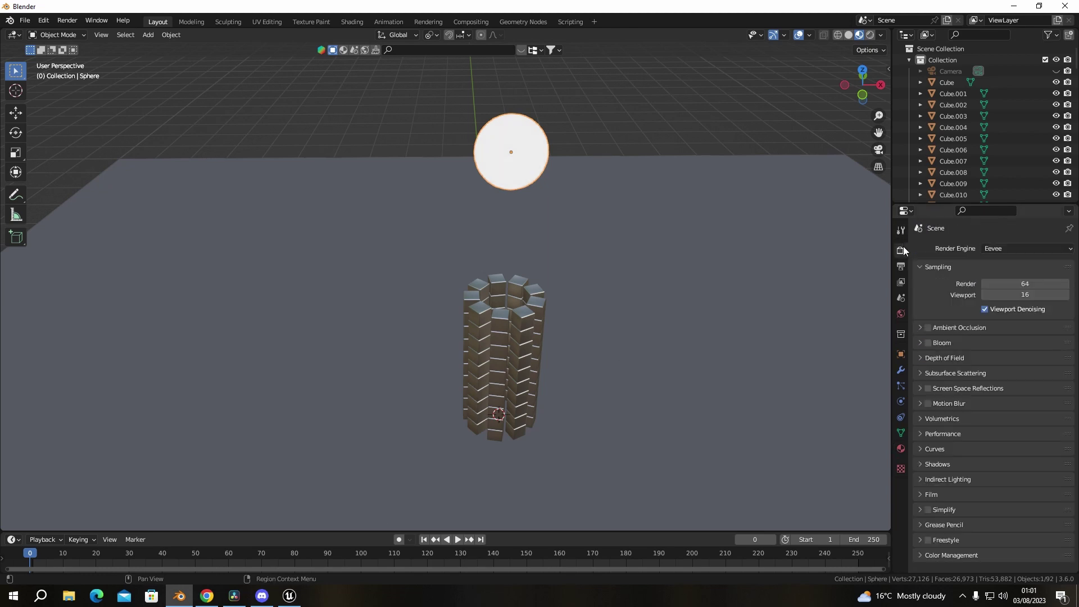
click(928, 343)
key(z)
click(556, 258)
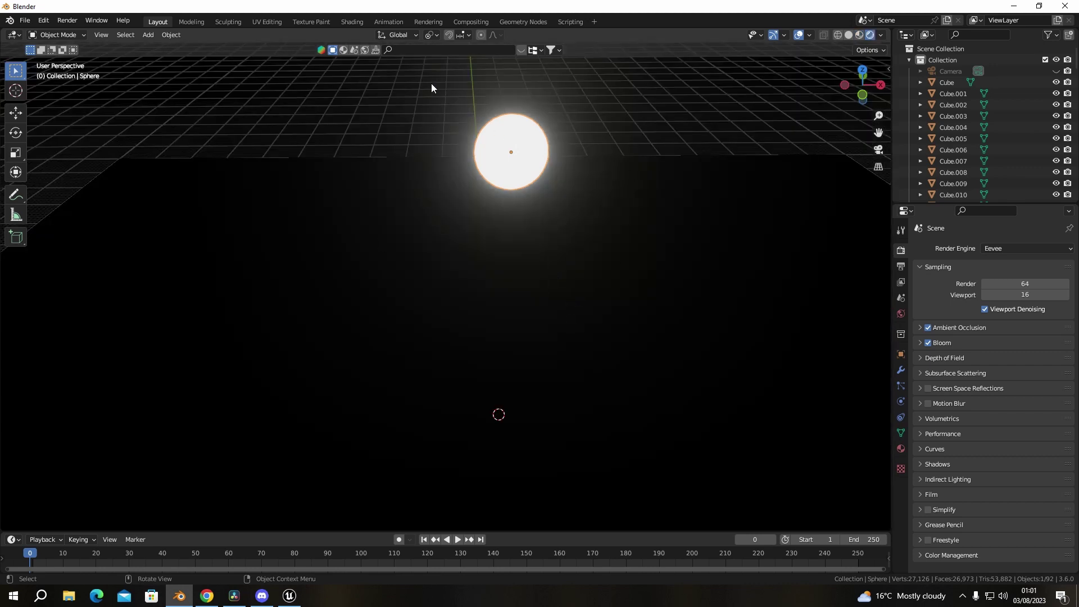
Step: Switch the render engine to Cycles using GPU Compute
click(1019, 250)
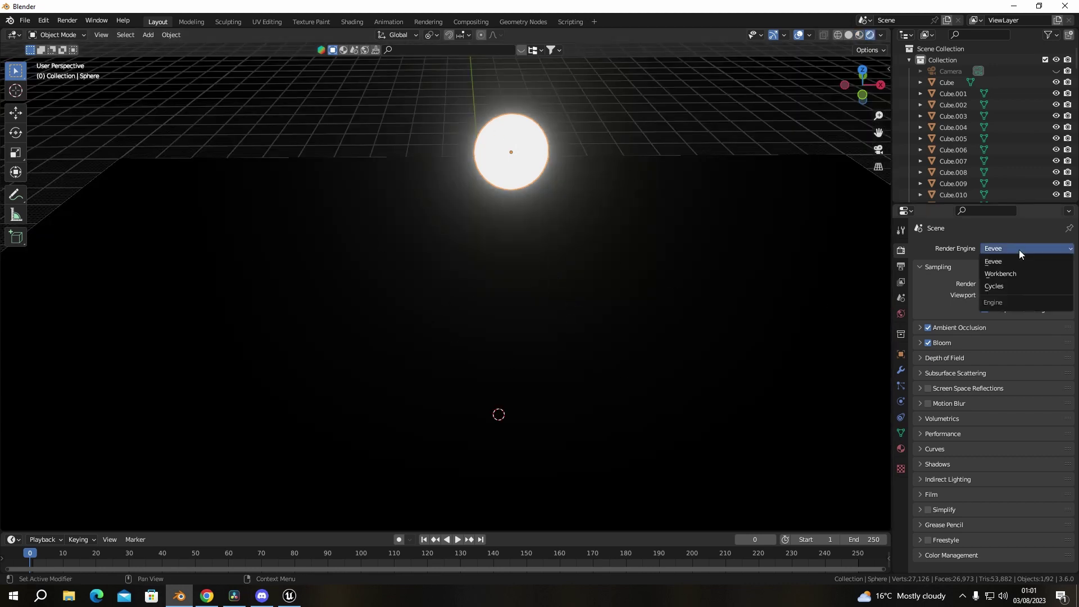
click(1011, 293)
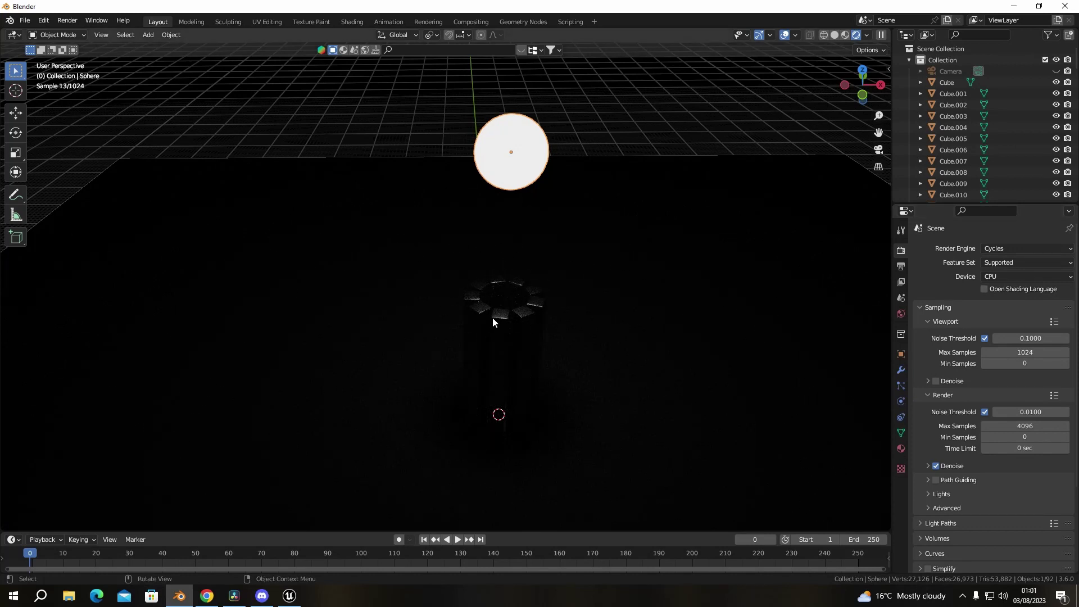
click(996, 275)
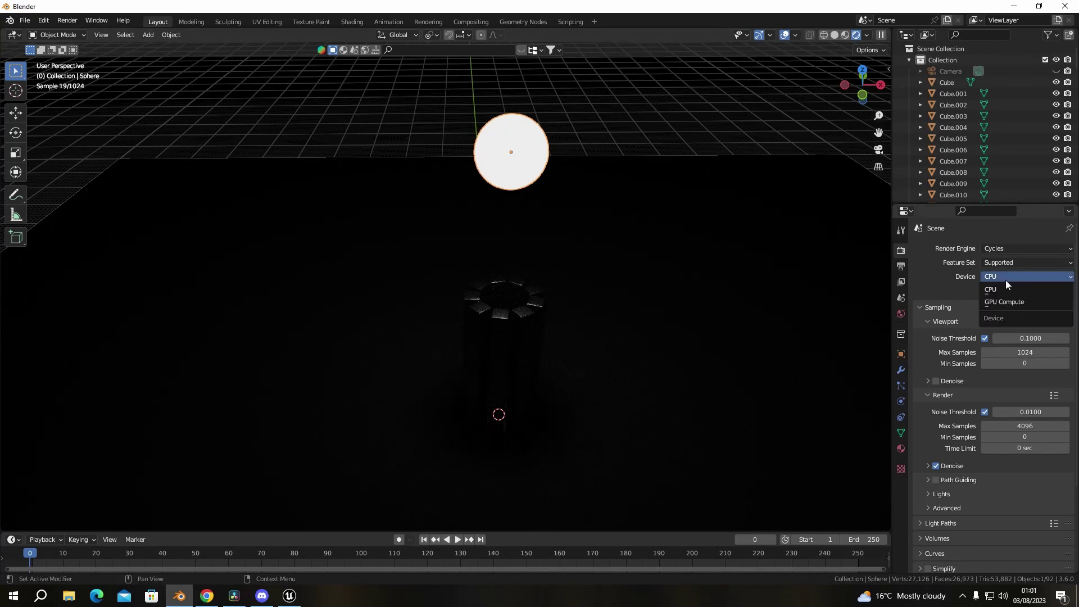
click(1012, 304)
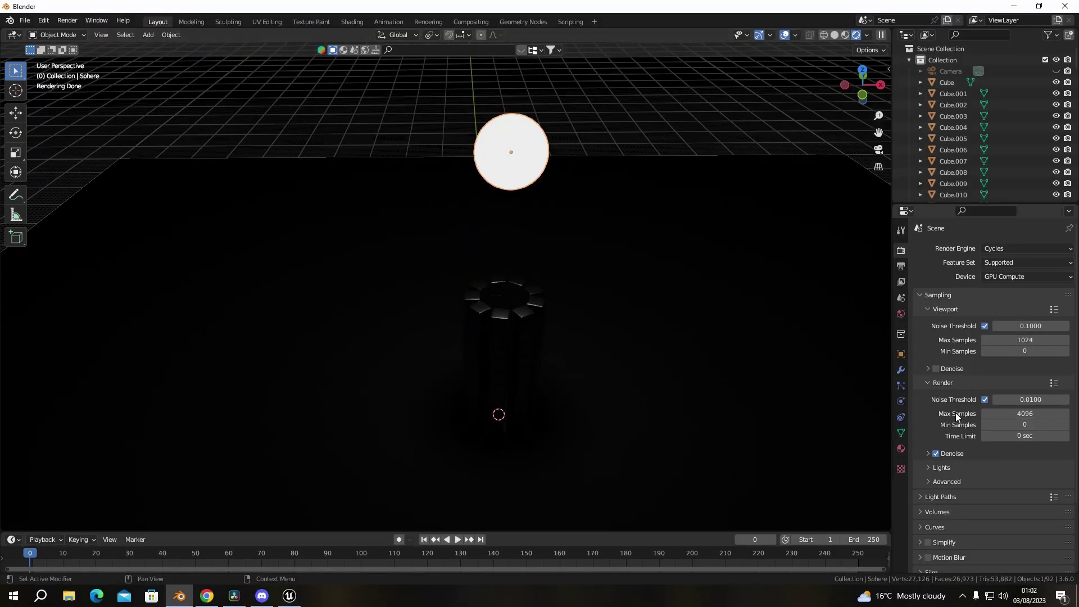
Step: Set render Max Samples to 32 and enable viewport Denoise
click(1028, 414)
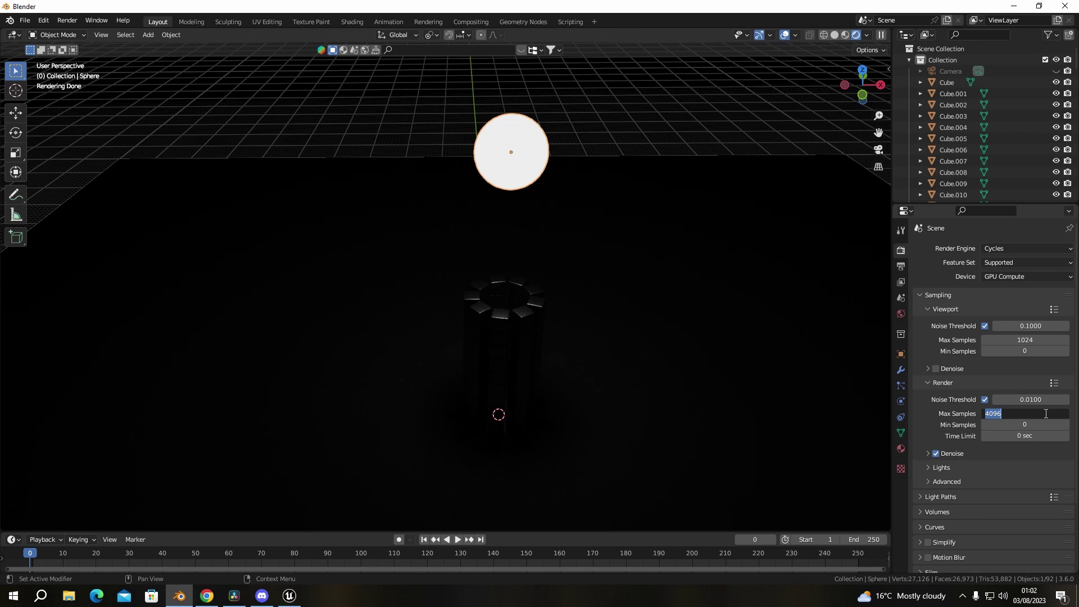
text(32)
key(Return)
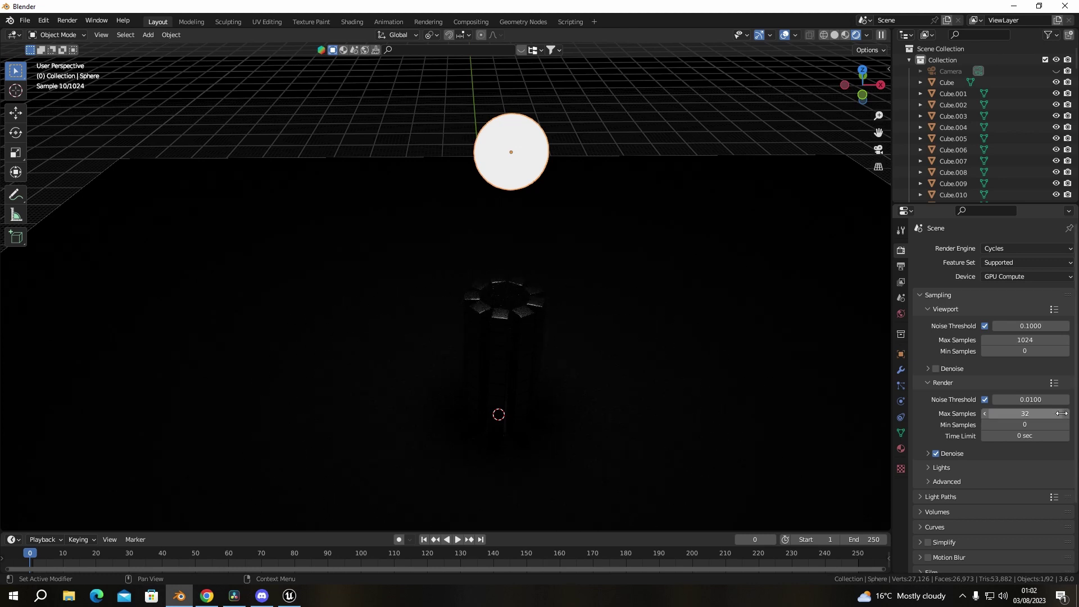
click(936, 369)
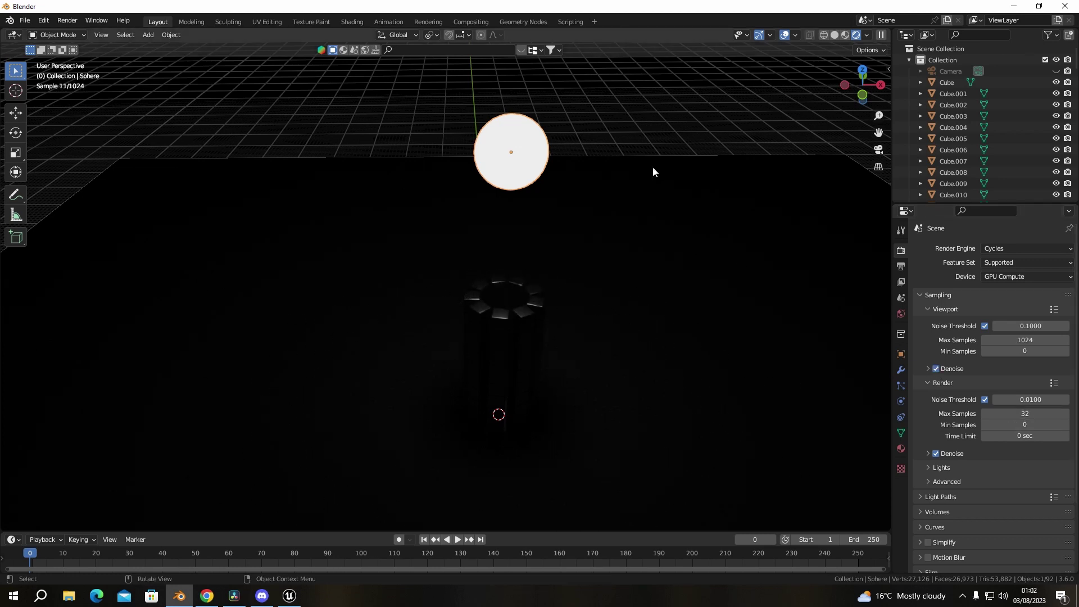
Step: Toggle Denoise off and back on, then select the sphere
click(937, 369)
click(935, 369)
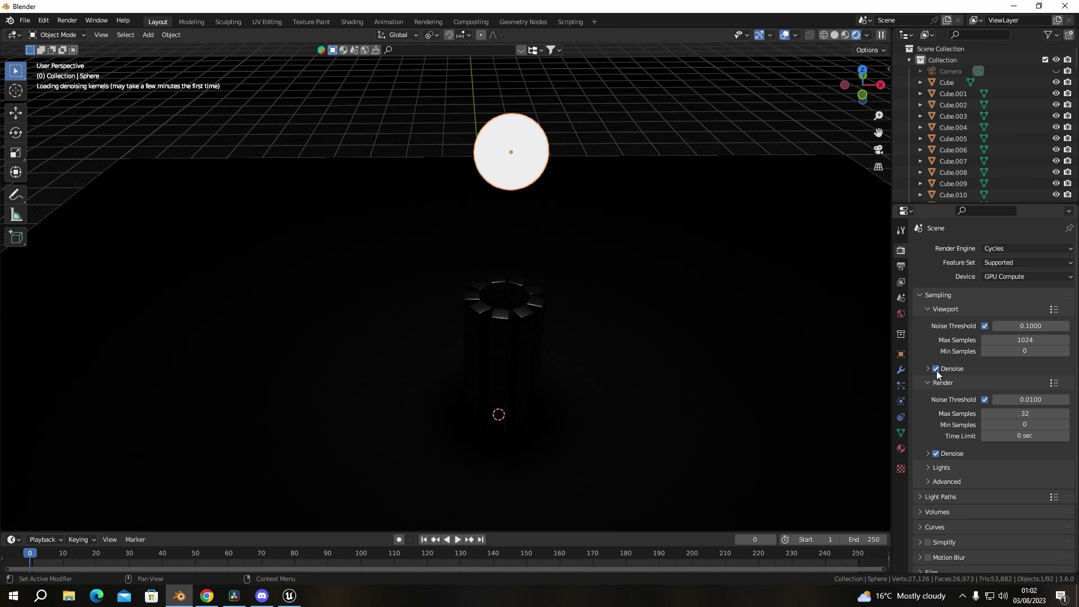
click(697, 139)
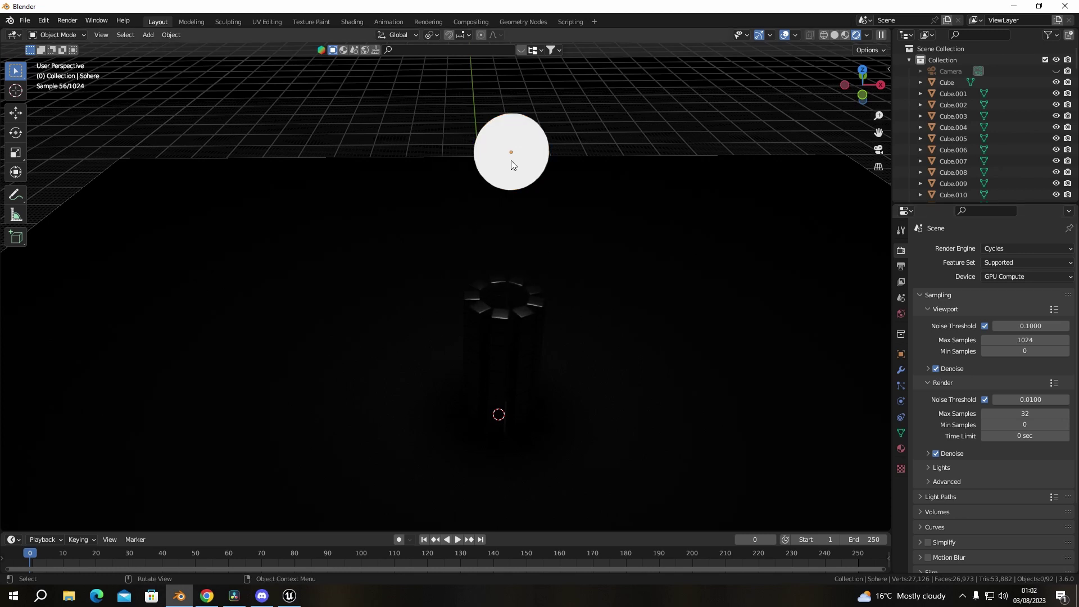
Step: Move the sphere down along Z, then raise it back high above the tower
key(g)
key(z)
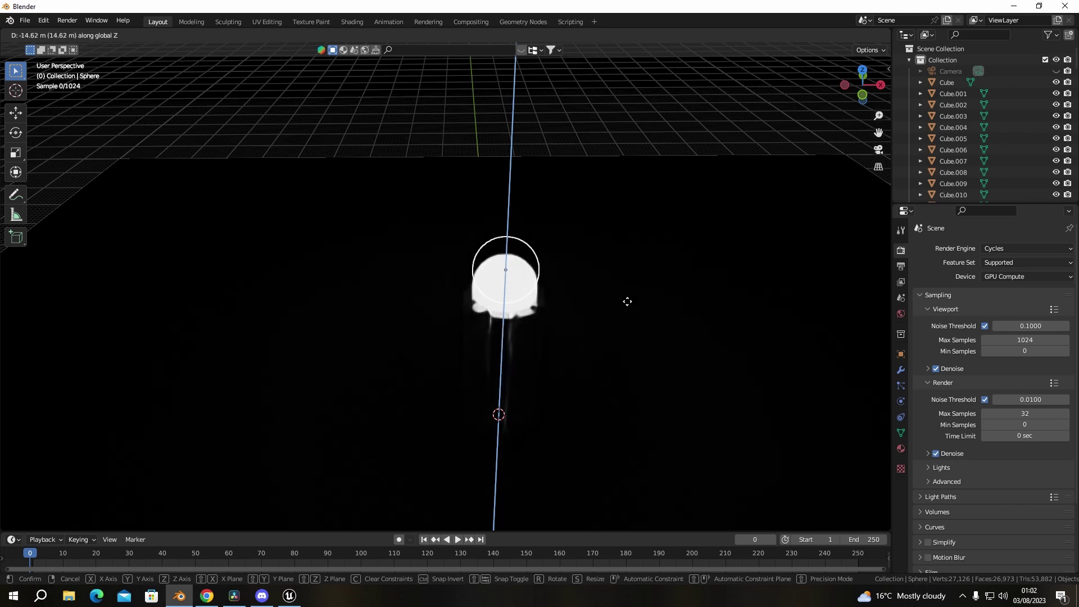
click(657, 226)
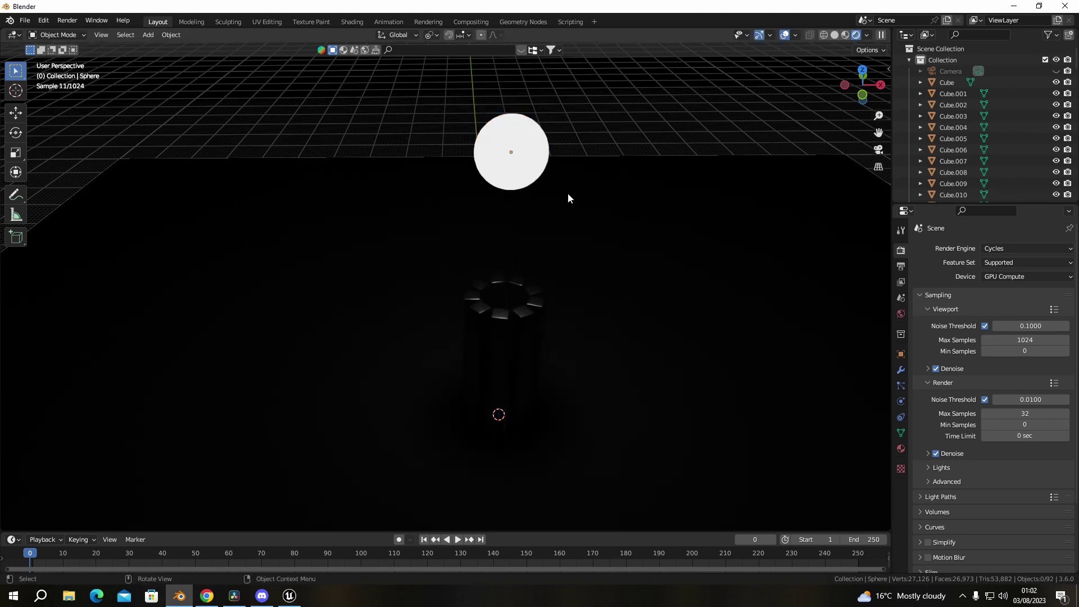
key(g)
key(z)
click(641, 106)
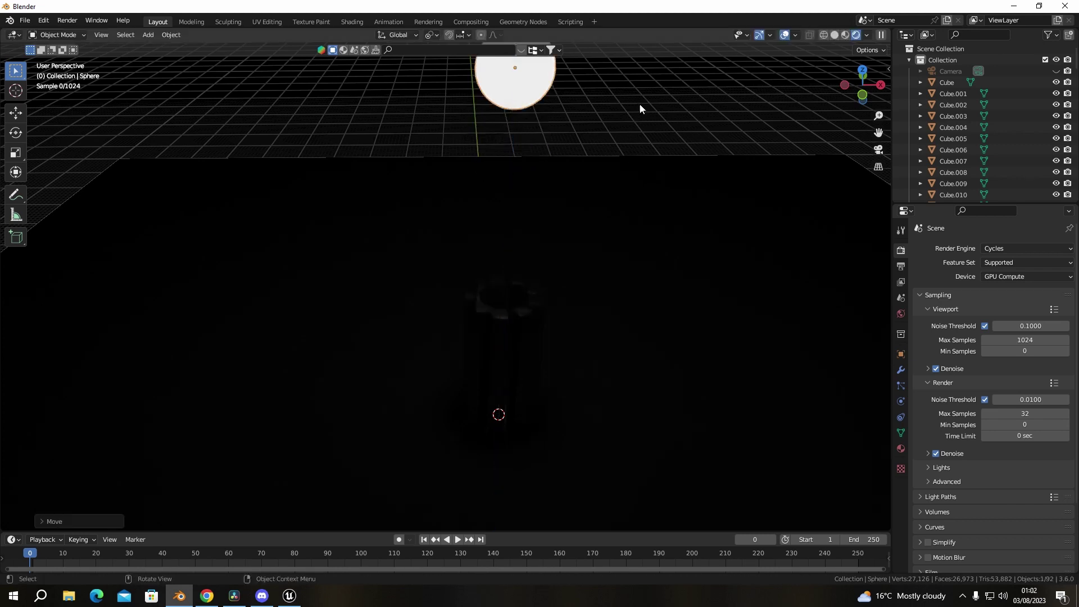
Step: Deselect the sphere and orbit around the tower to check the glowing preview
middle_drag(642, 107, 625, 222)
click(639, 218)
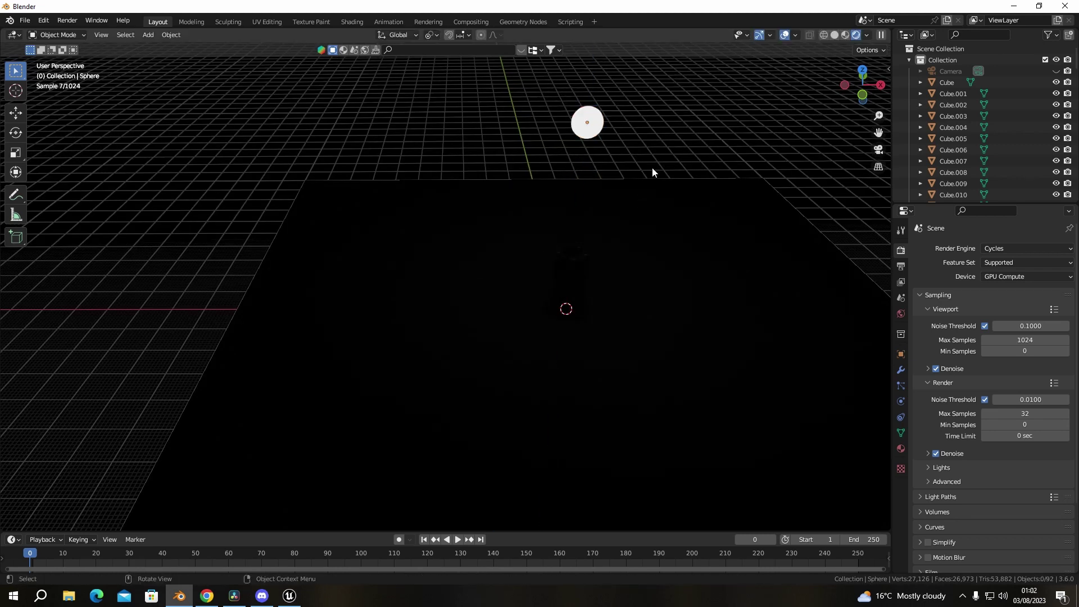
middle_drag(652, 167, 609, 287)
middle_drag(562, 248, 459, 269)
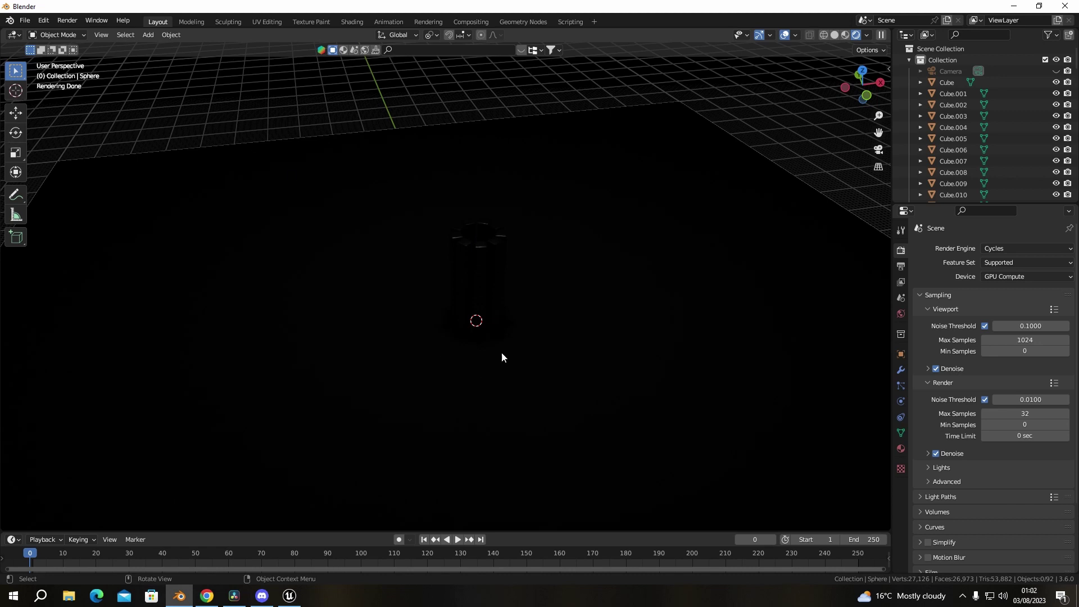
key(shift+a)
mouse_move(520, 326)
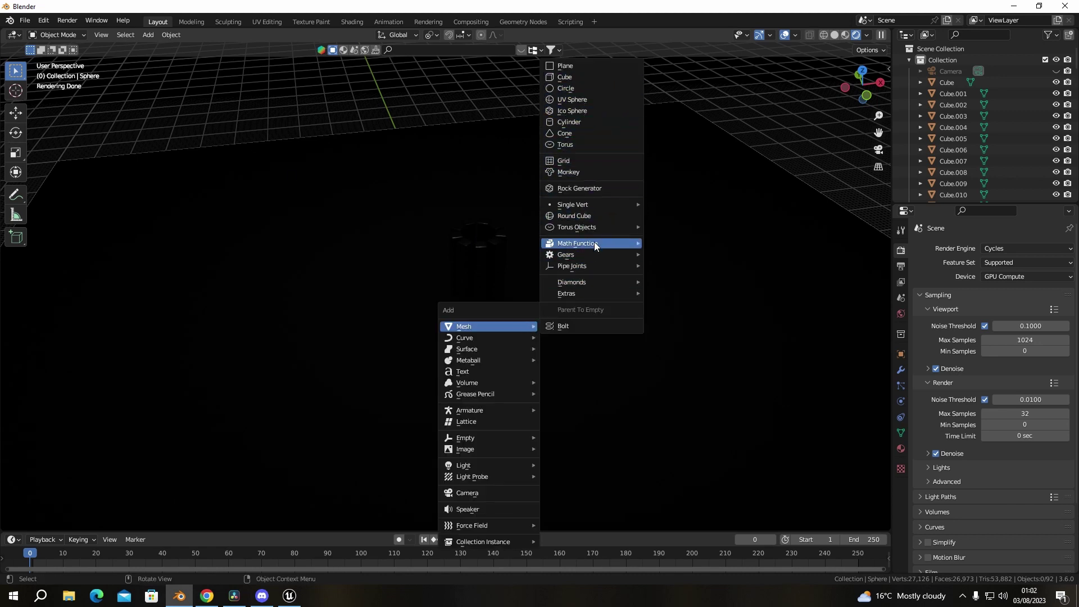
Step: Add a point light about 19 m up inside the tower and show its 10 W settings
mouse_move(505, 464)
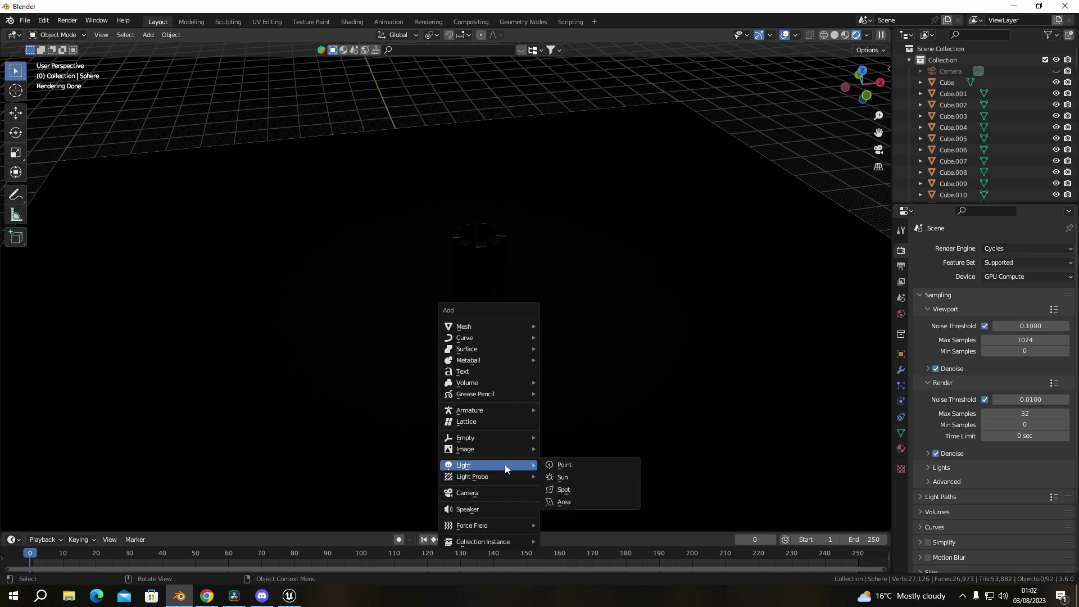
click(585, 465)
key(g)
key(z)
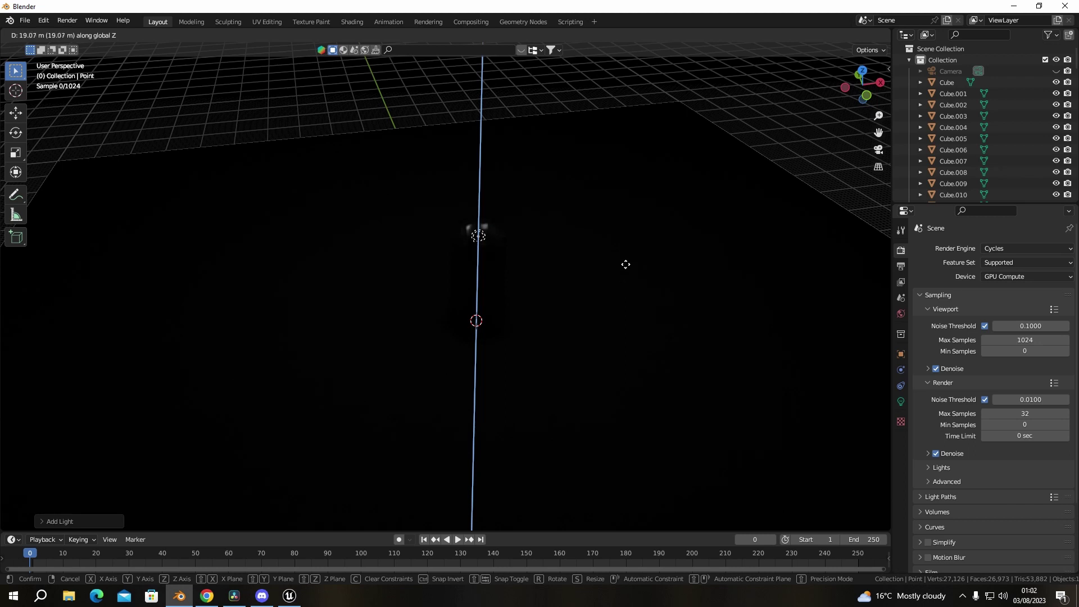
click(636, 328)
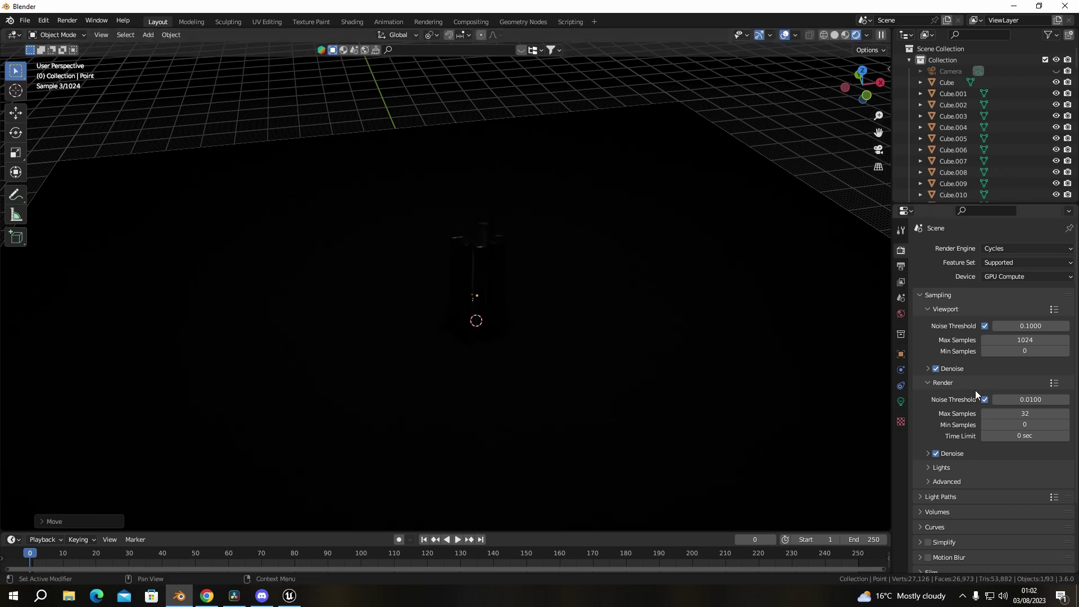
click(901, 402)
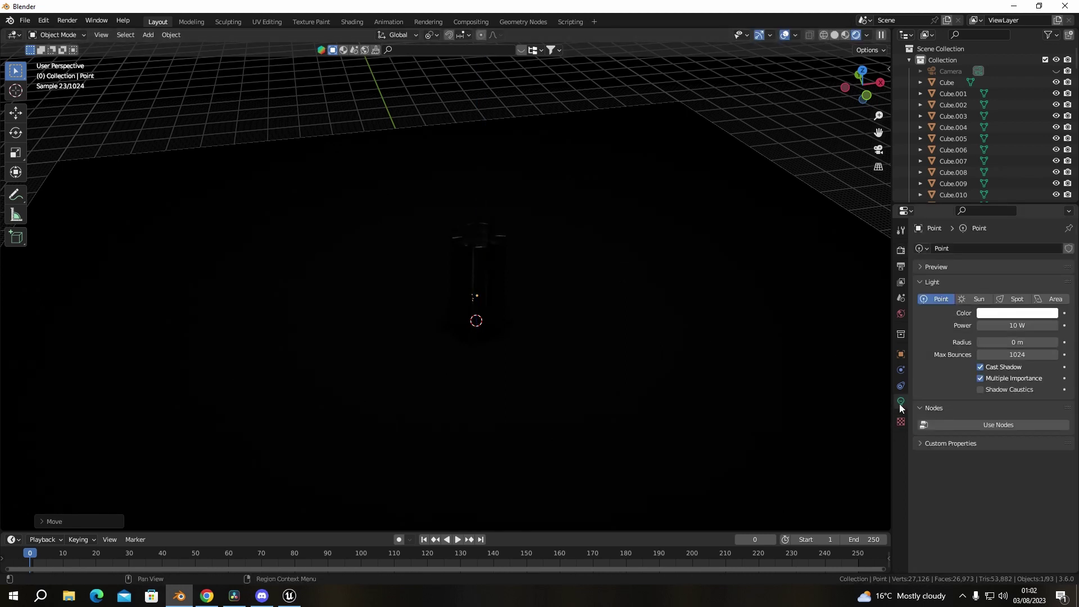
Step: Raise the point light's power to 500 W, then 1000 W, and inspect the lit tower
click(1033, 326)
text(500)
key(Return)
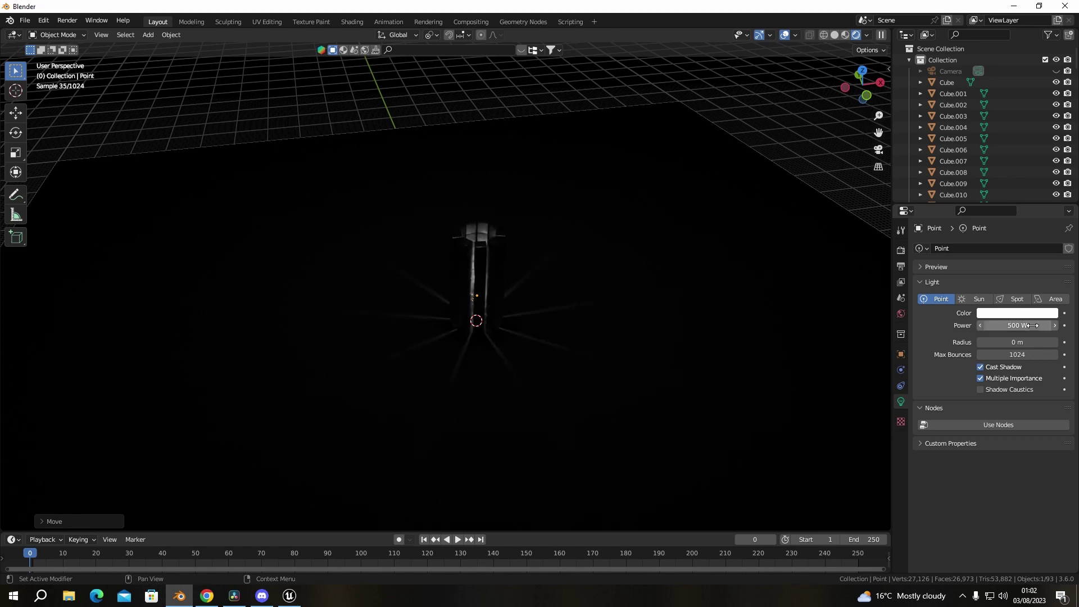
click(1033, 326)
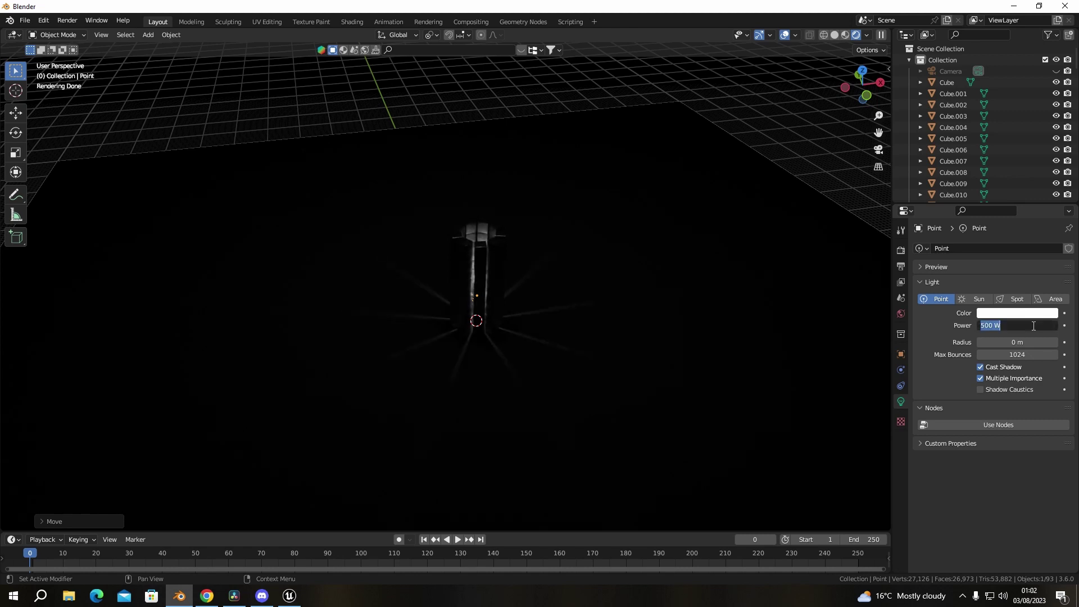
text(1000)
key(Return)
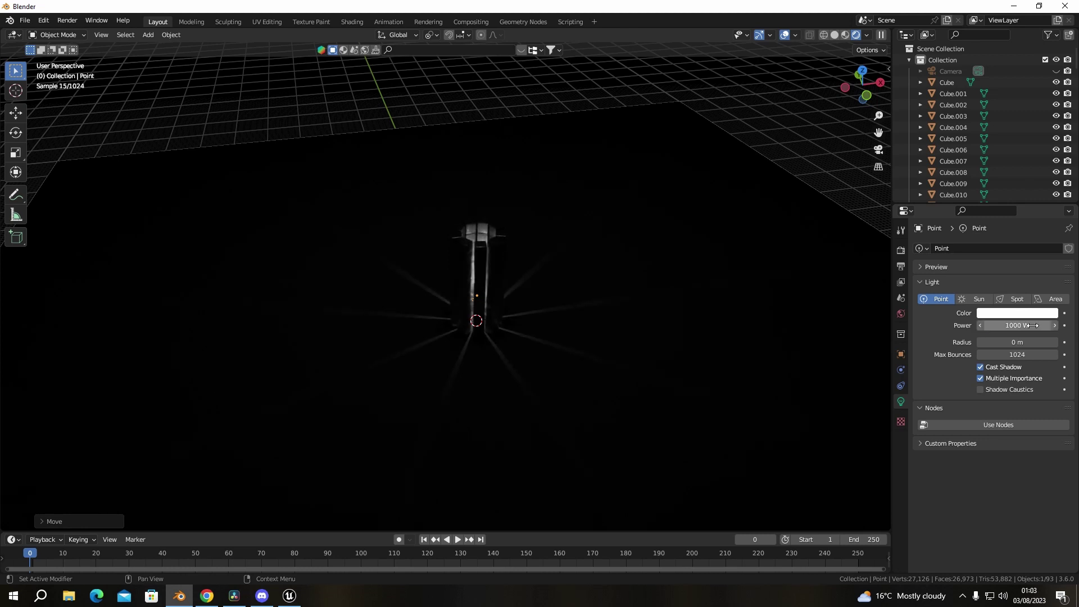
scroll(562, 314, up, 3)
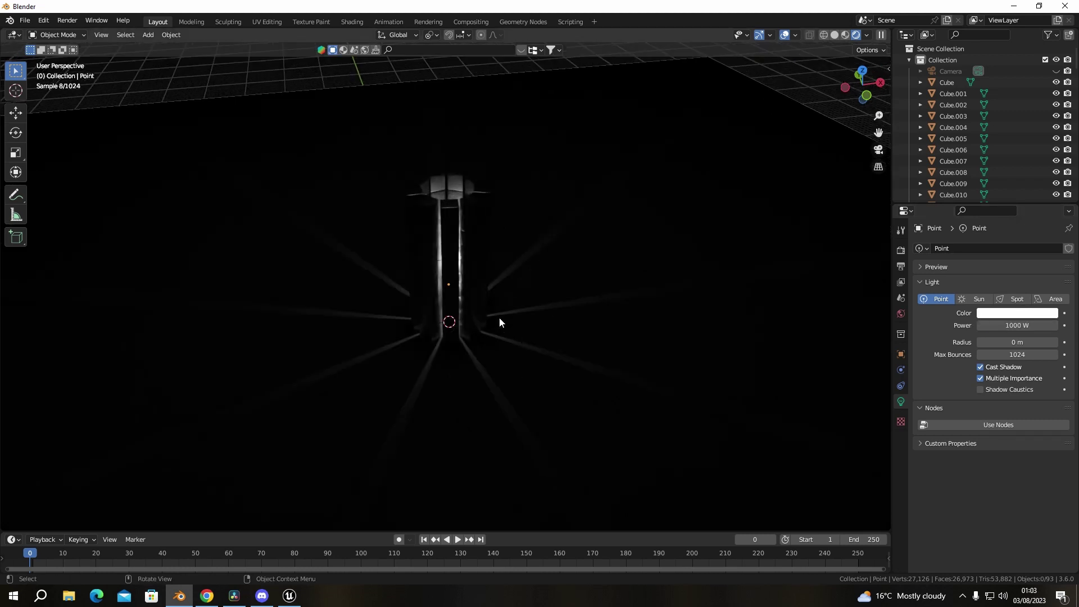
drag(519, 332, 541, 319)
scroll(541, 319, up, 4)
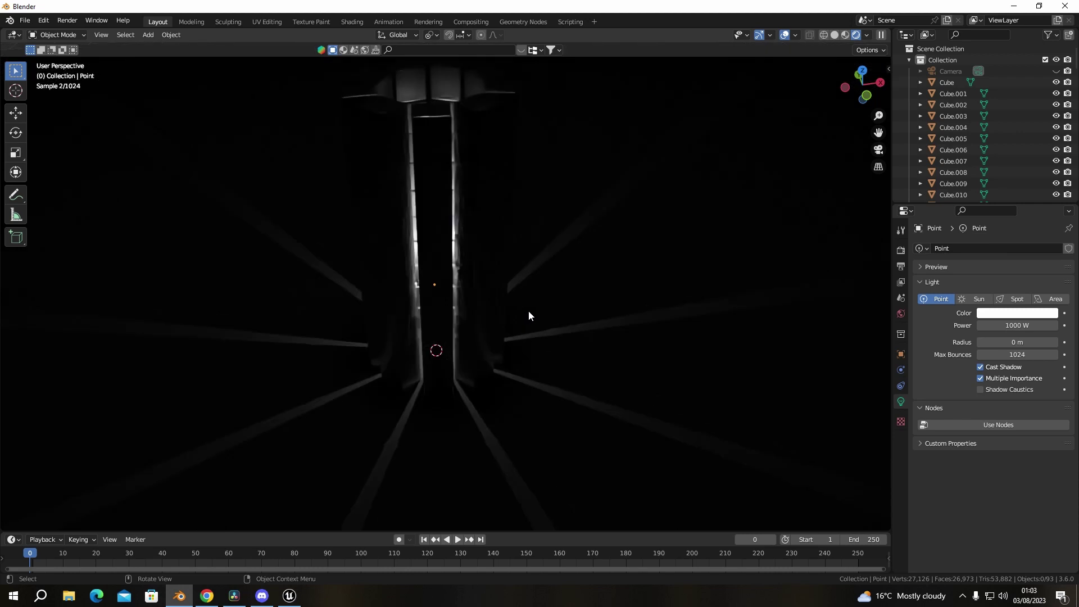
middle_drag(516, 361, 555, 373)
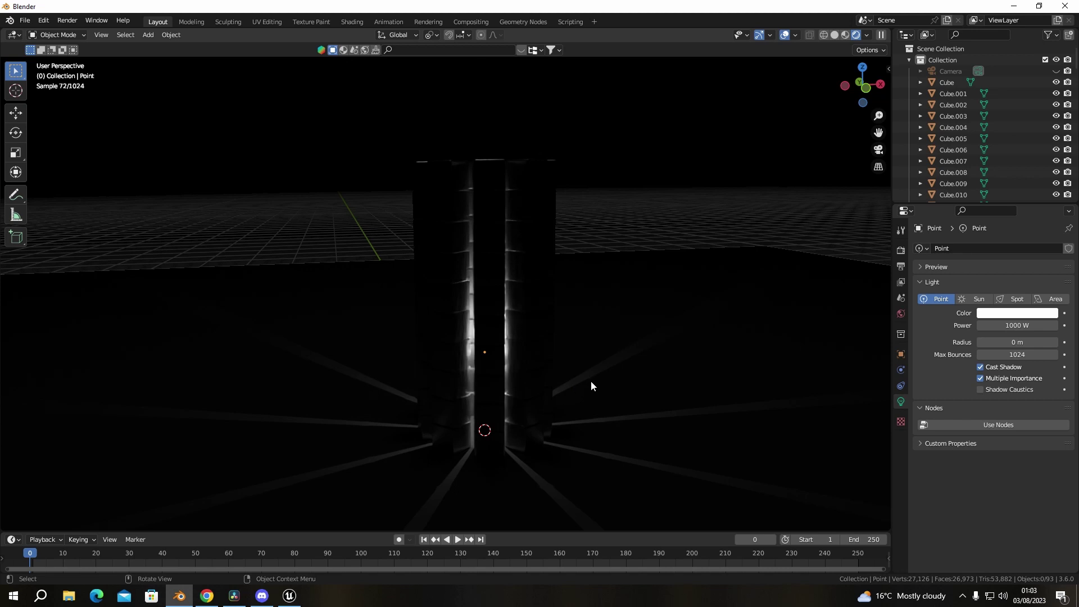
Step: Select Point in the Outliner and move it down along Z toward the tower's base
scroll(933, 113, down, 8)
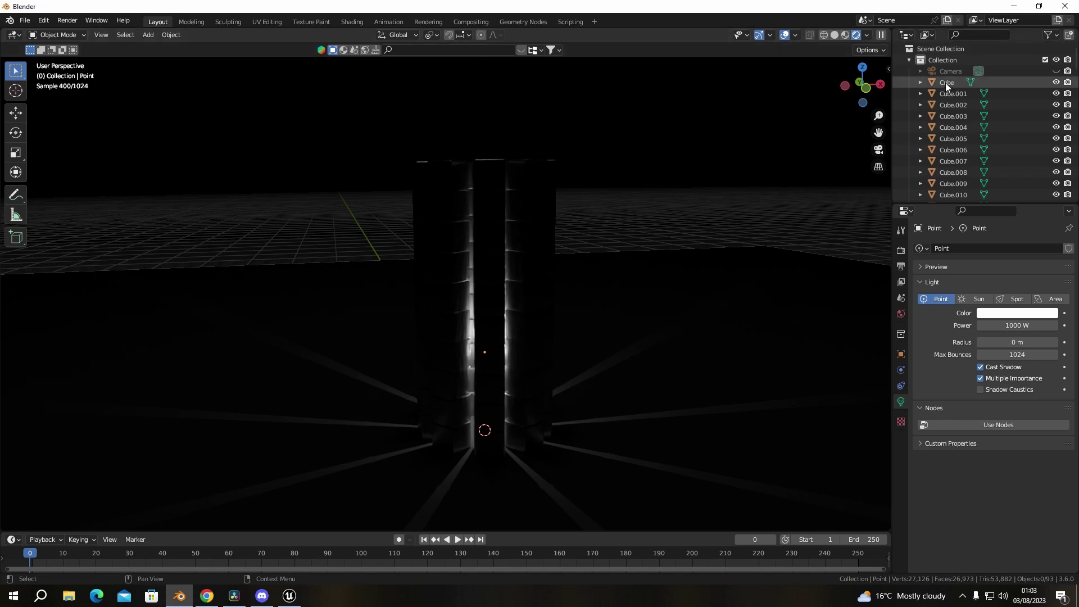
scroll(944, 135, down, 8)
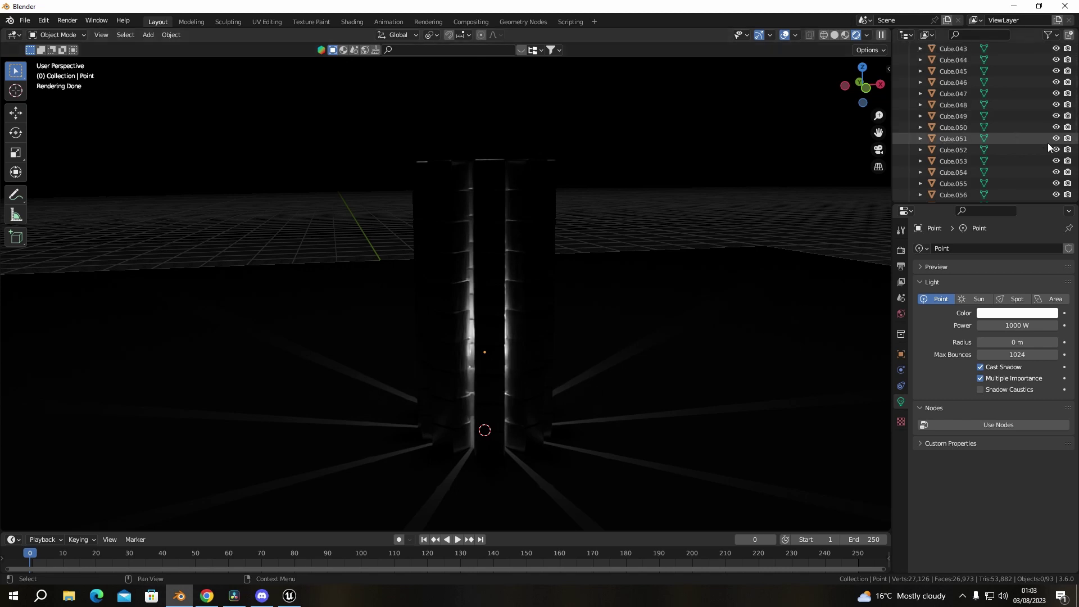
scroll(984, 124, down, 8)
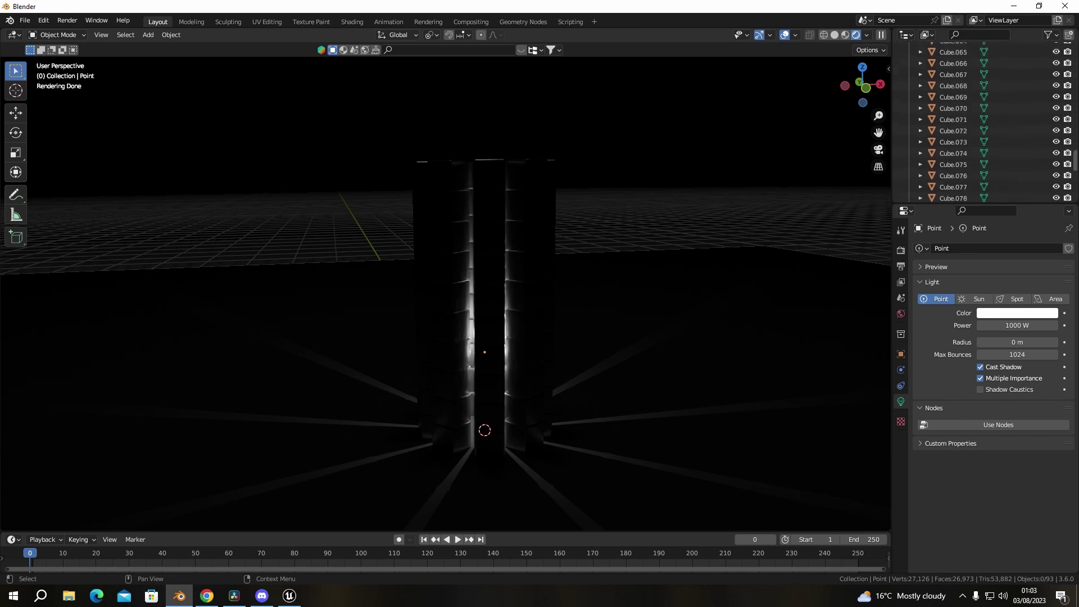
scroll(983, 124, down, 6)
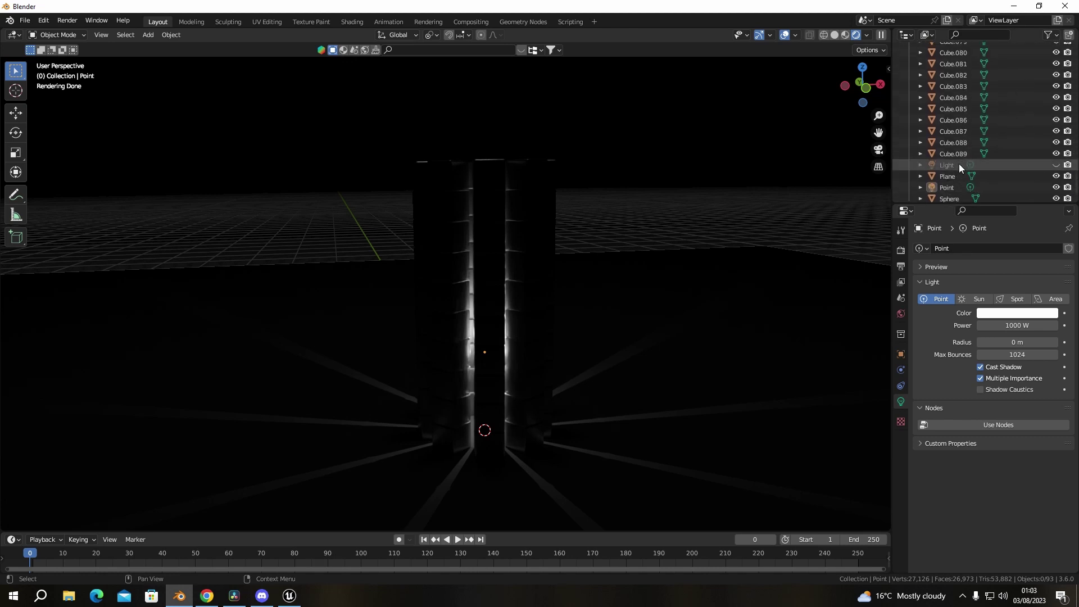
click(947, 187)
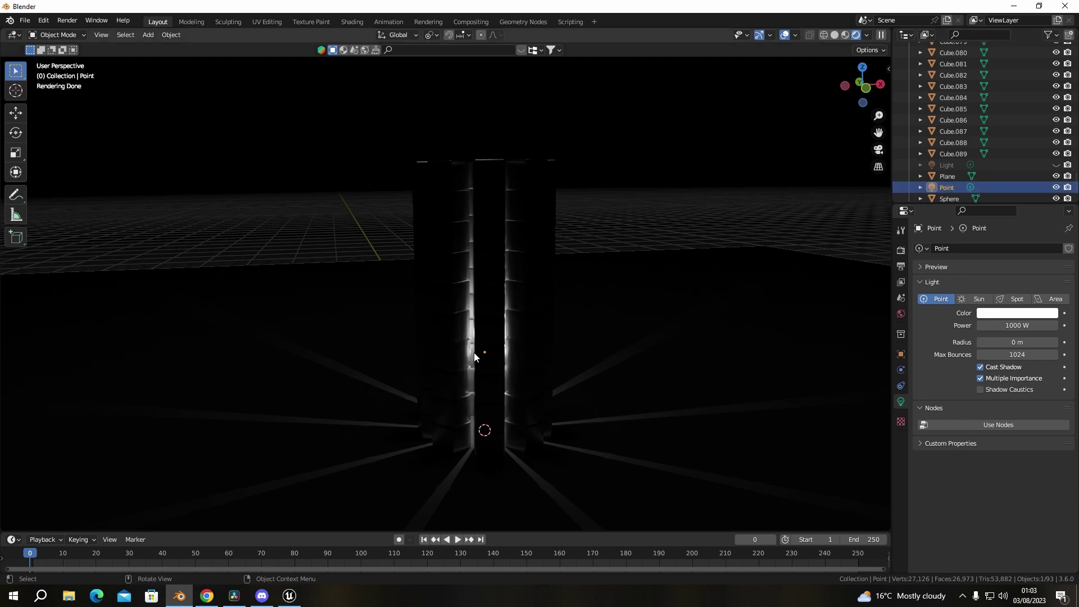
key(g)
key(z)
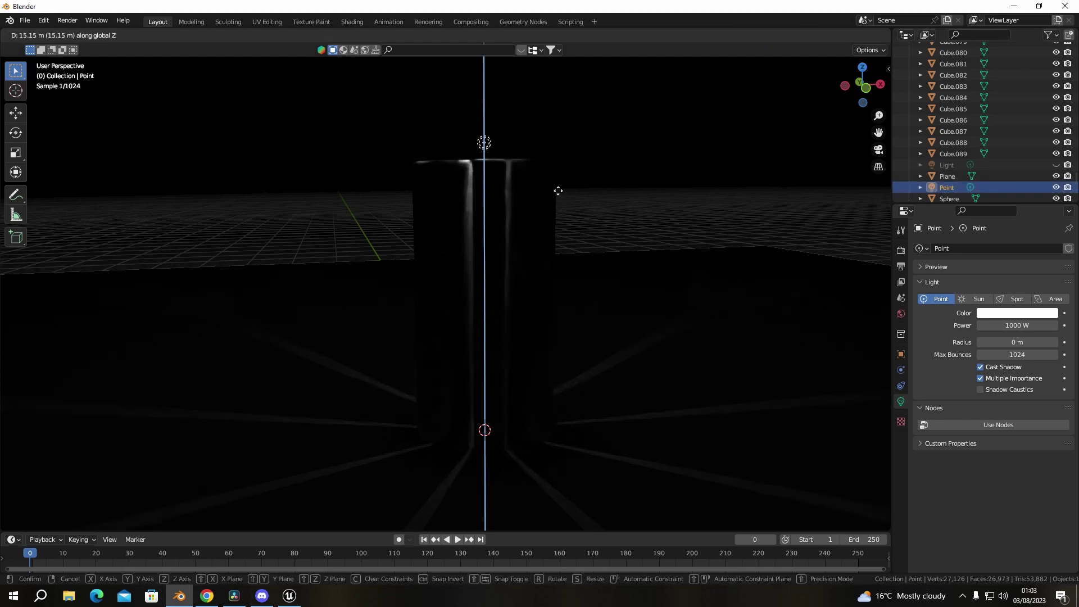
click(535, 449)
click(662, 225)
middle_drag(652, 230, 590, 271)
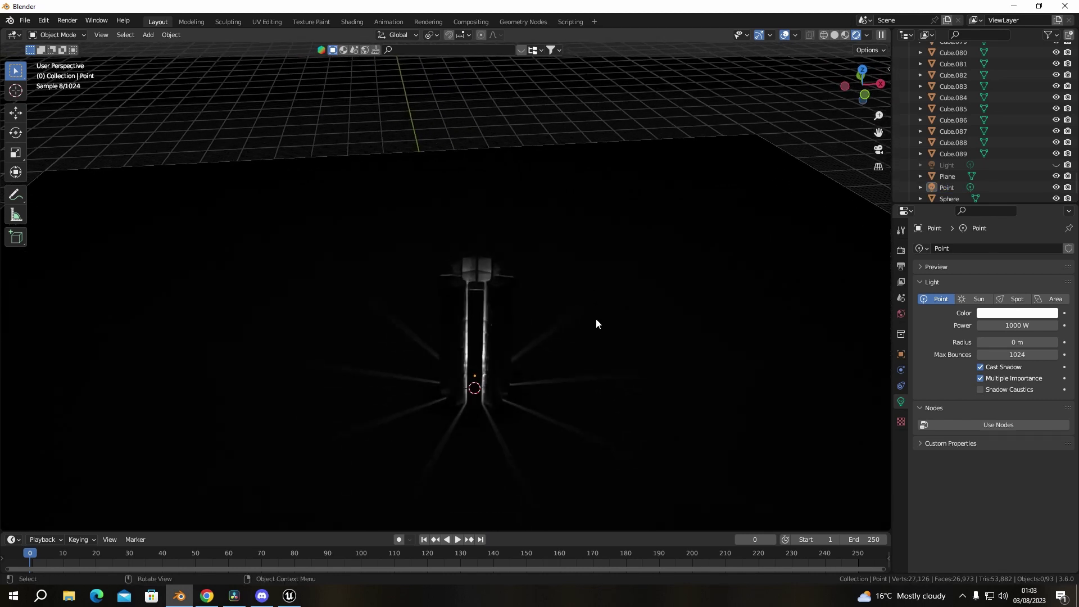
Step: Switch viewport shading to Material Preview and briefly play the animation
key(z)
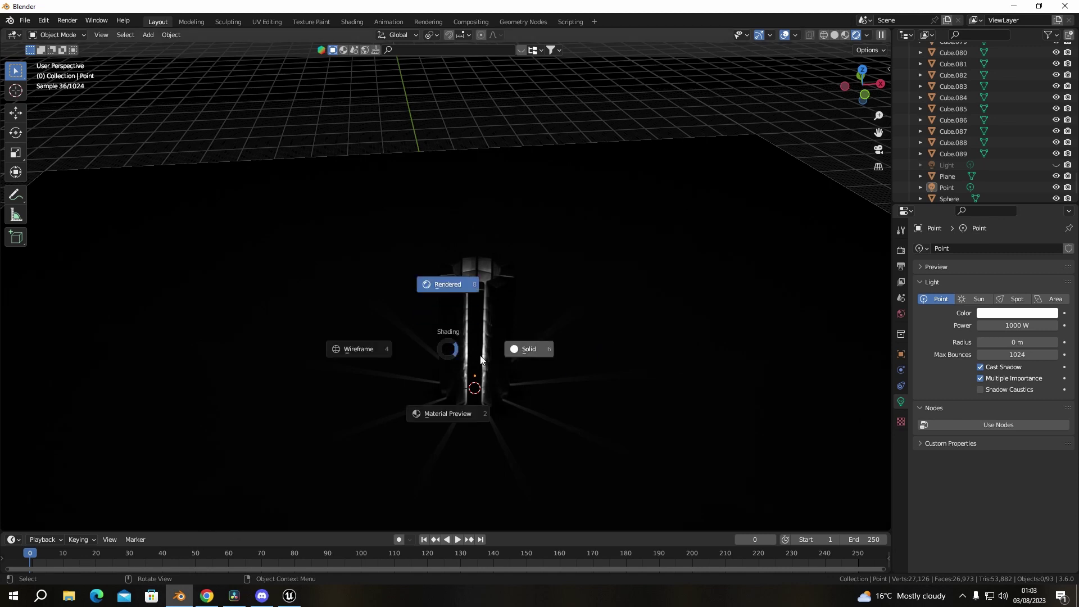
click(450, 414)
key(space)
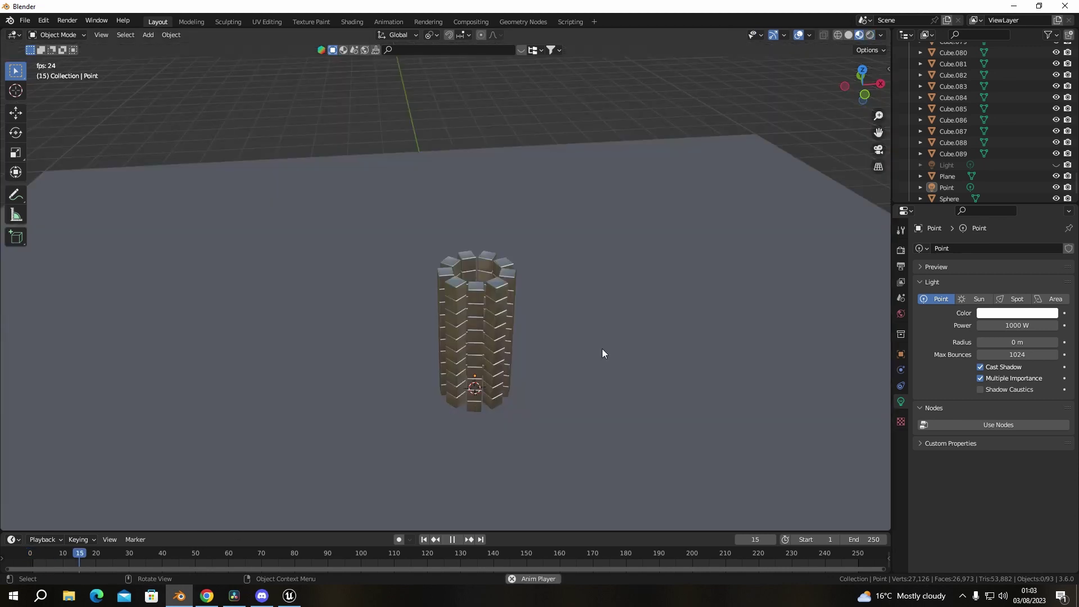
key(space)
Step: Rewind the timeline to frame 0 and select the glowing sphere
middle_drag(602, 349, 541, 157)
scroll(523, 354, up, 2)
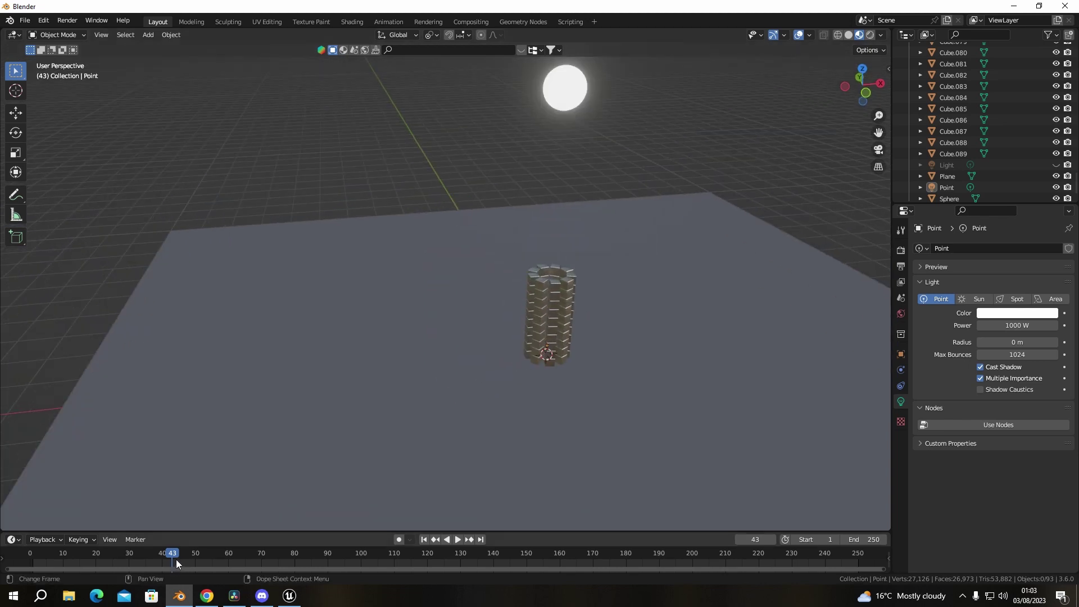
drag(177, 558, 30, 556)
click(556, 93)
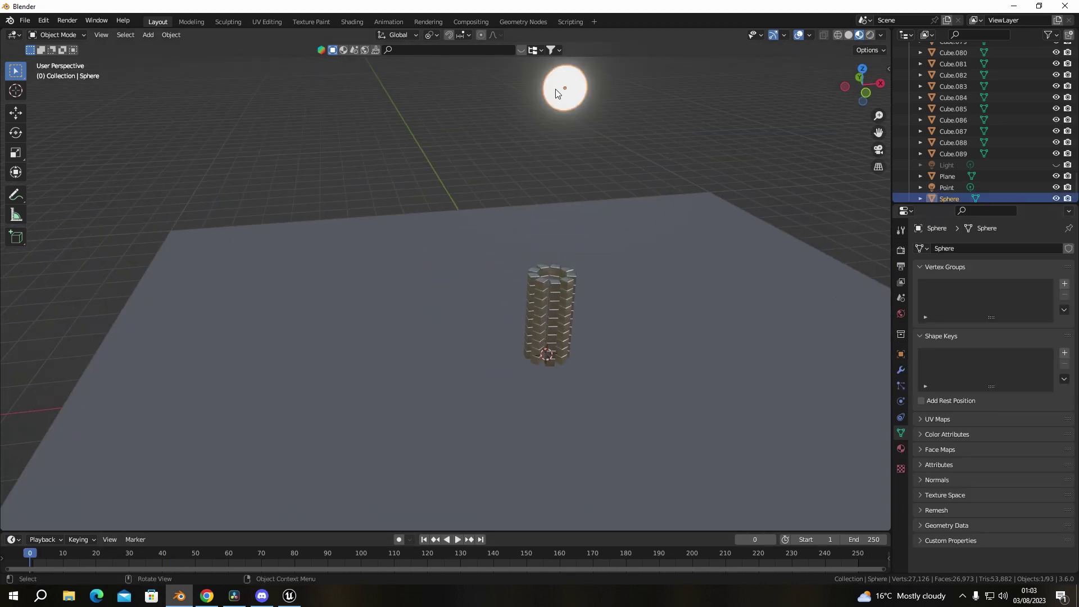
Step: Make the sphere a rigid body with 30 kg mass and Sphere collision shape
click(901, 401)
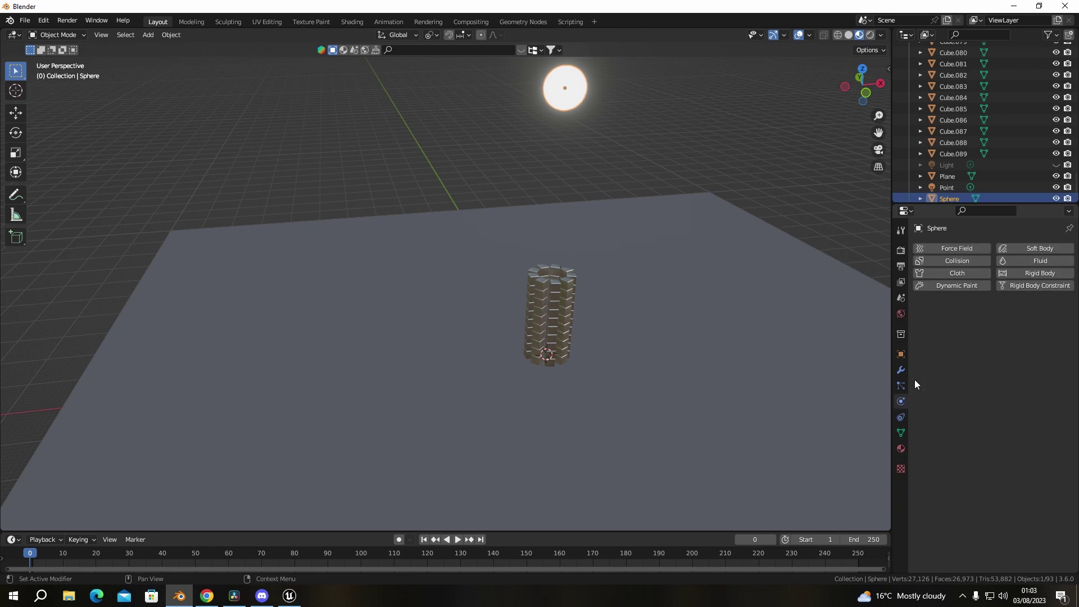
click(1041, 274)
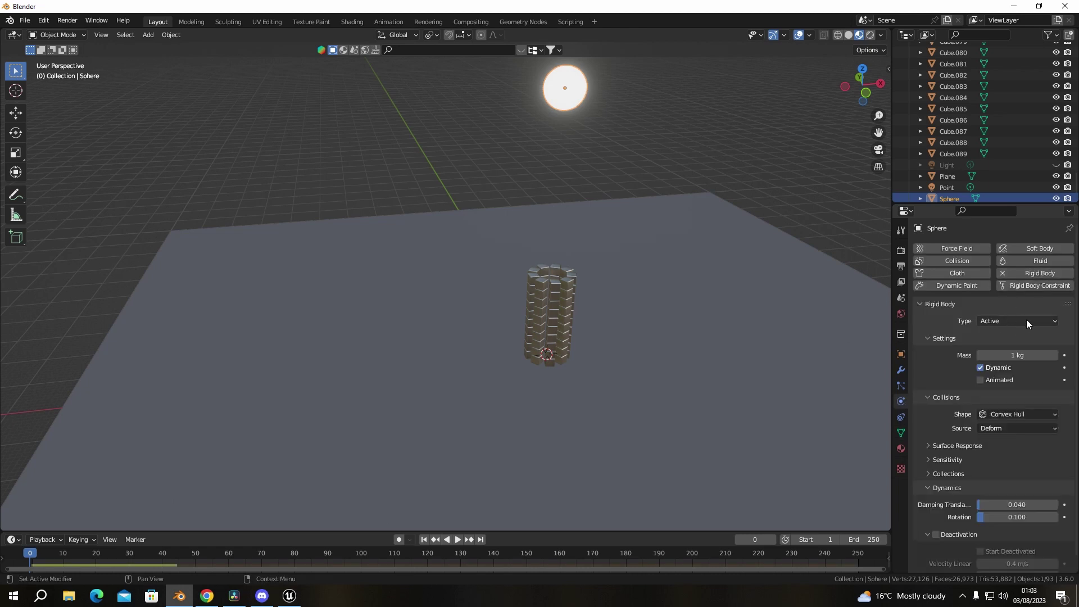
click(1030, 357)
text(30)
key(Return)
click(1012, 415)
click(1001, 440)
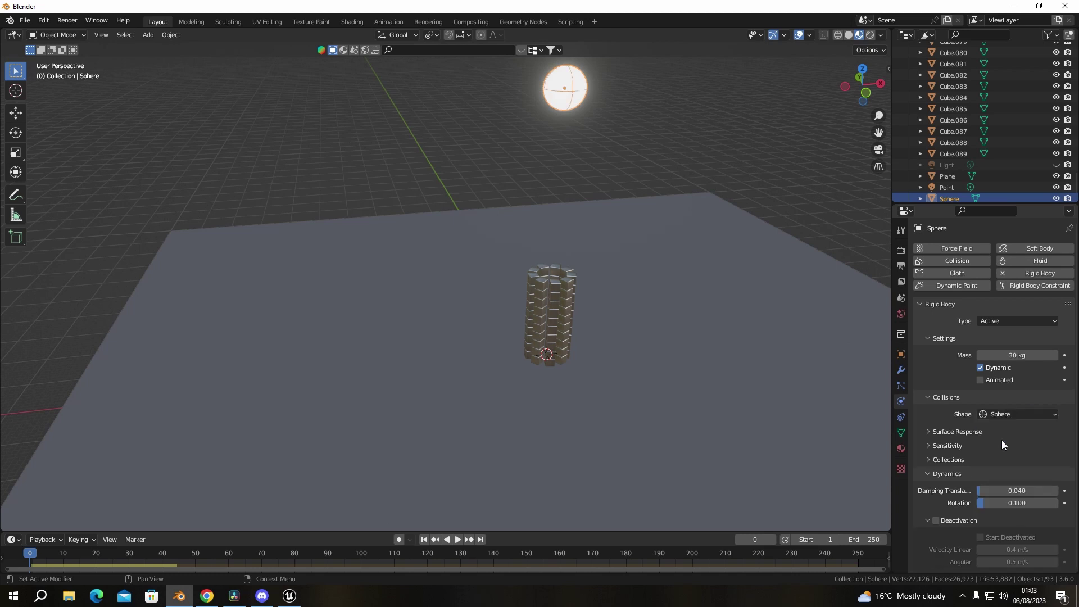
Step: Deselect everything and play the simulation to test the burst, then stop
click(580, 117)
key(space)
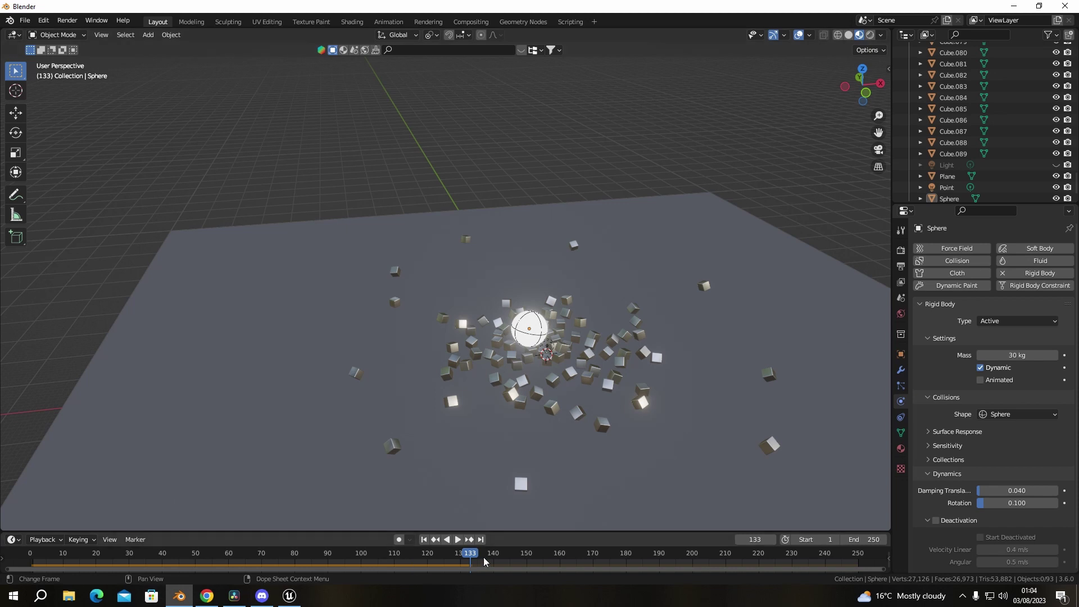
key(Escape)
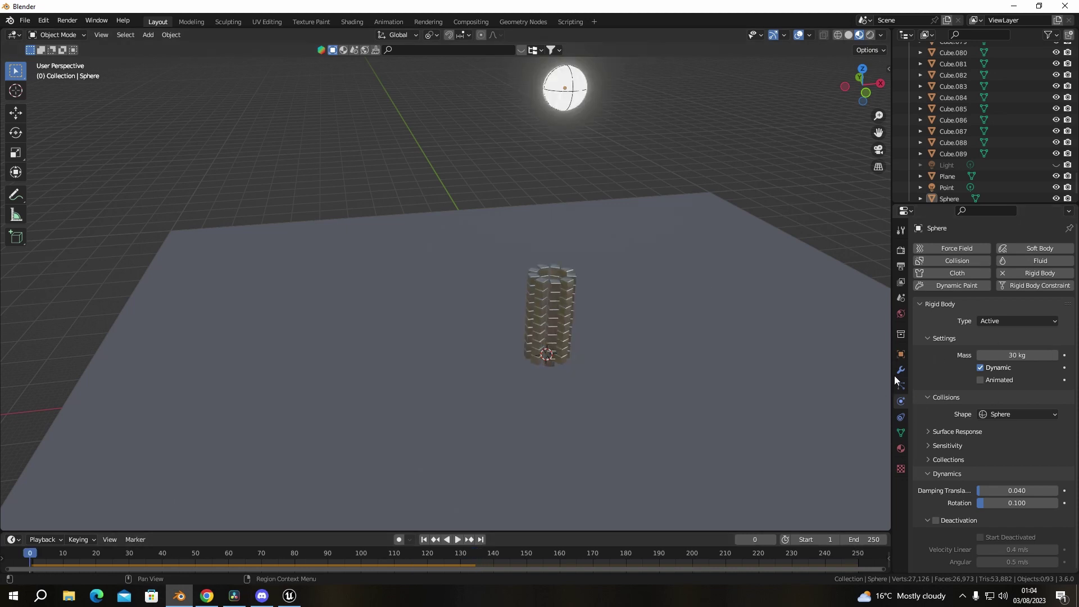
Step: Expand Scene properties' Rigid Body World and Cache panels, scrub to frame 180, then reset
click(900, 298)
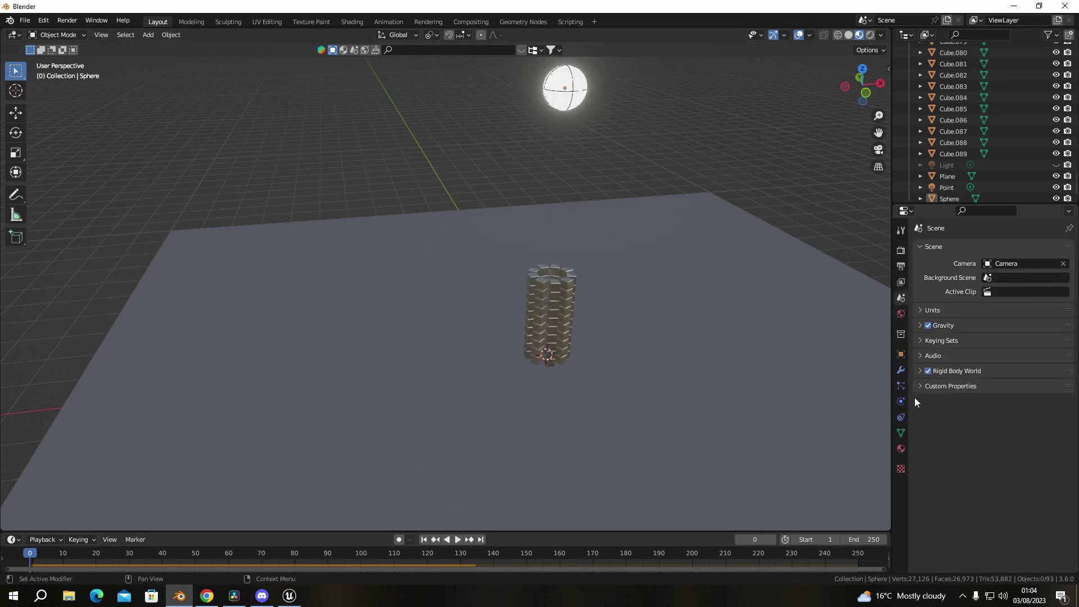
click(920, 372)
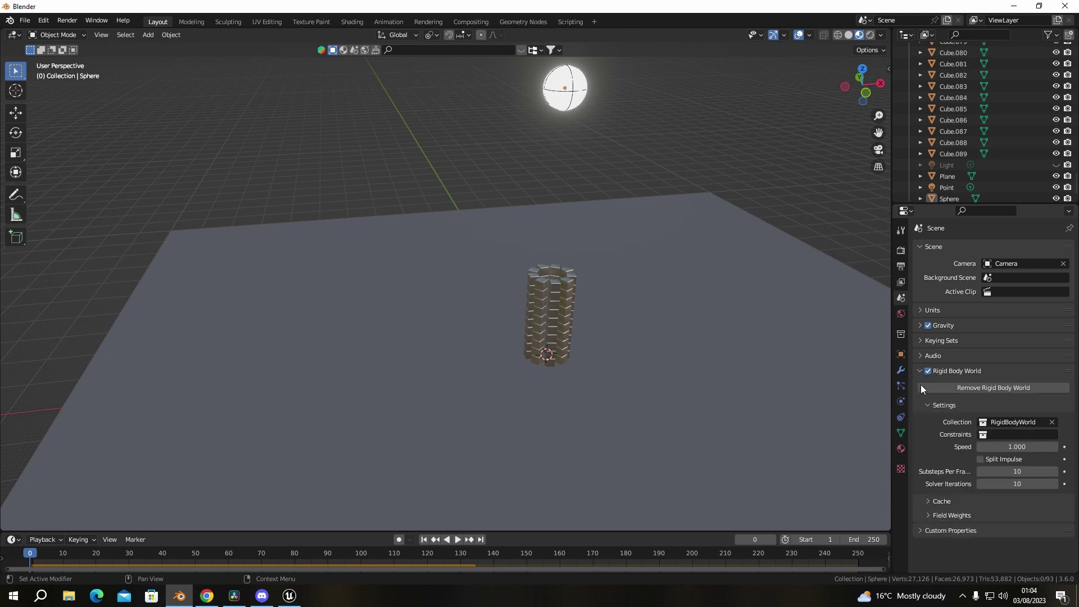
click(928, 501)
scroll(950, 503, down, 4)
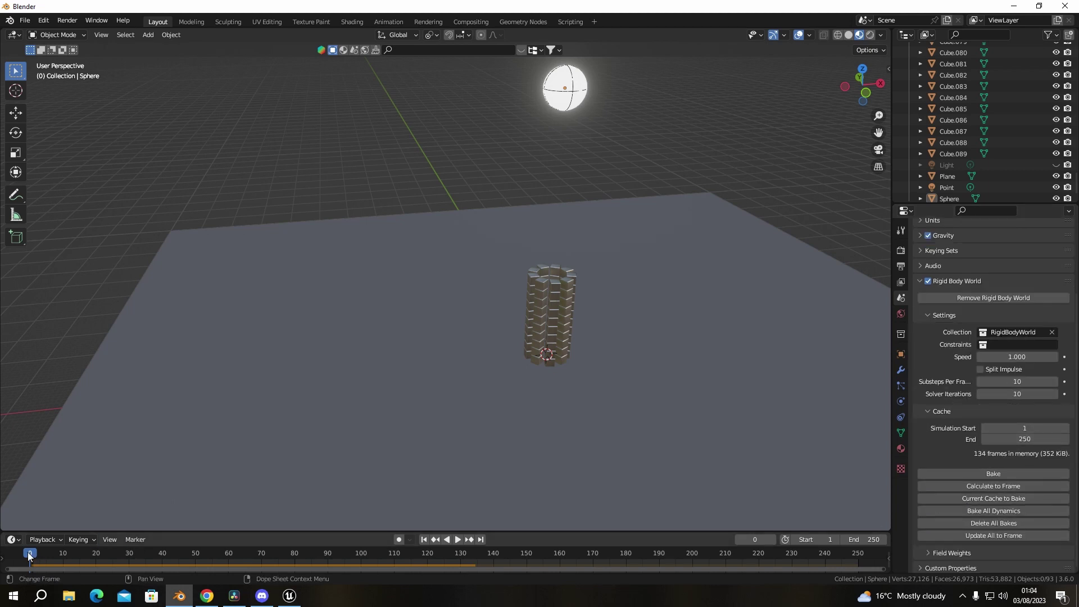
drag(28, 552, 628, 563)
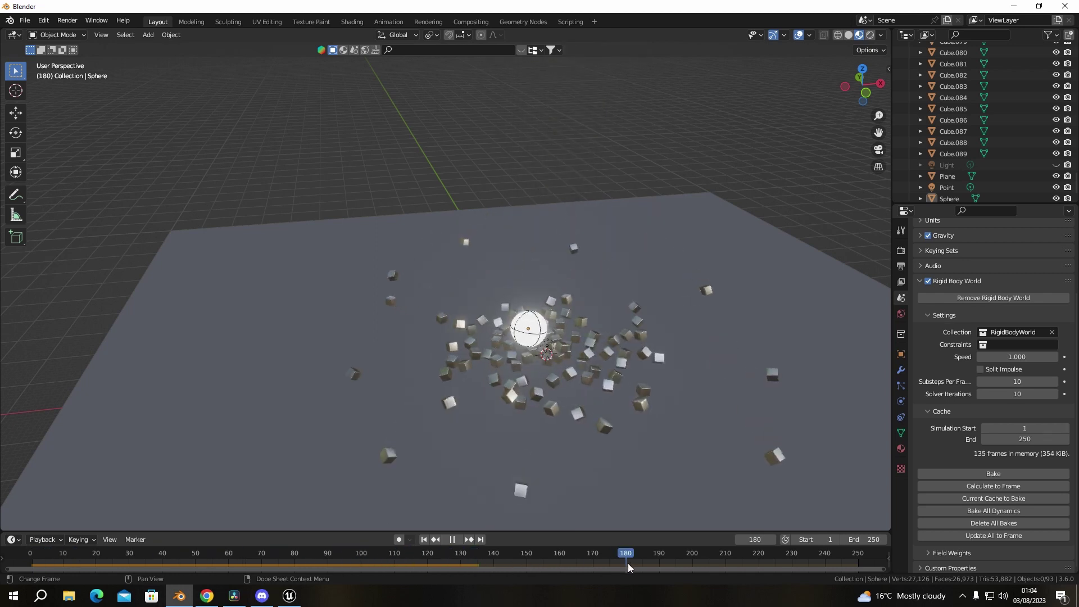
key(Escape)
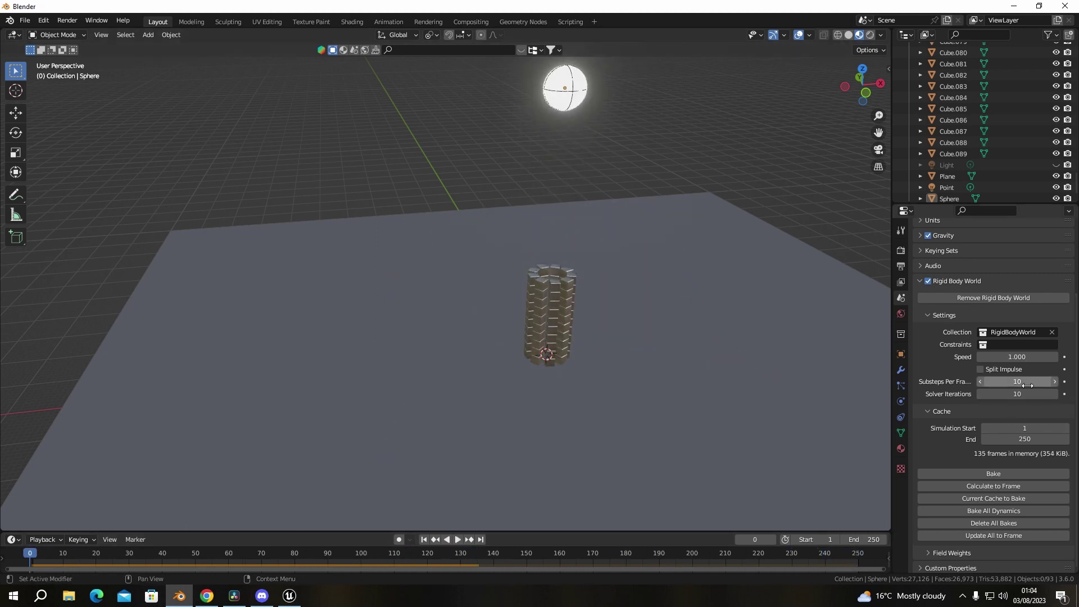
Step: Bake the rigid body simulation from the Rigid Body World Cache panel
click(1000, 475)
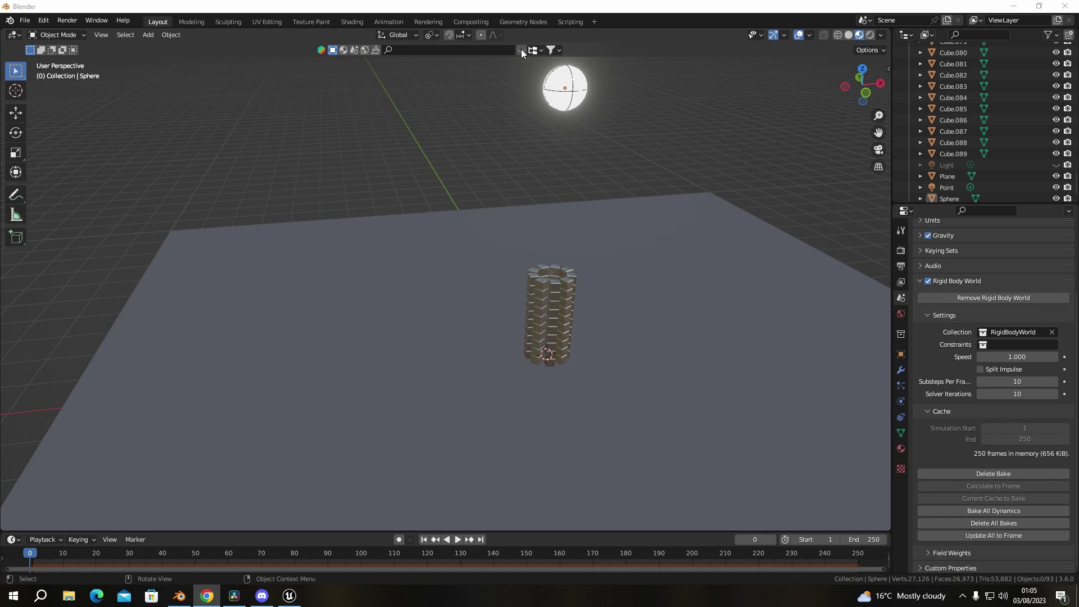
key(space)
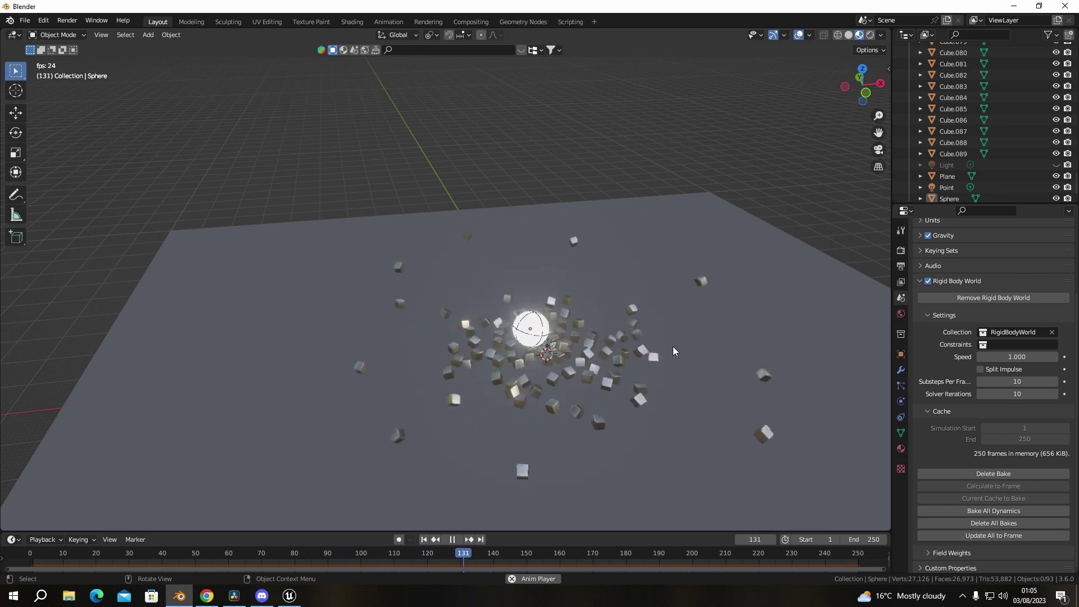
key(space)
scroll(611, 394, up, 4)
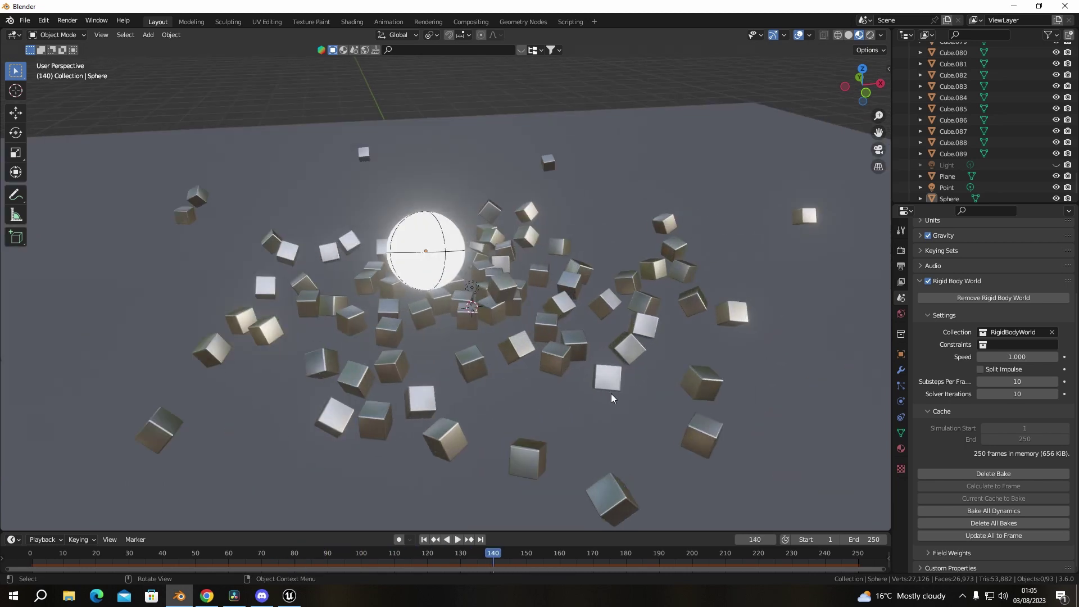
scroll(611, 394, down, 3)
drag(487, 556, 29, 556)
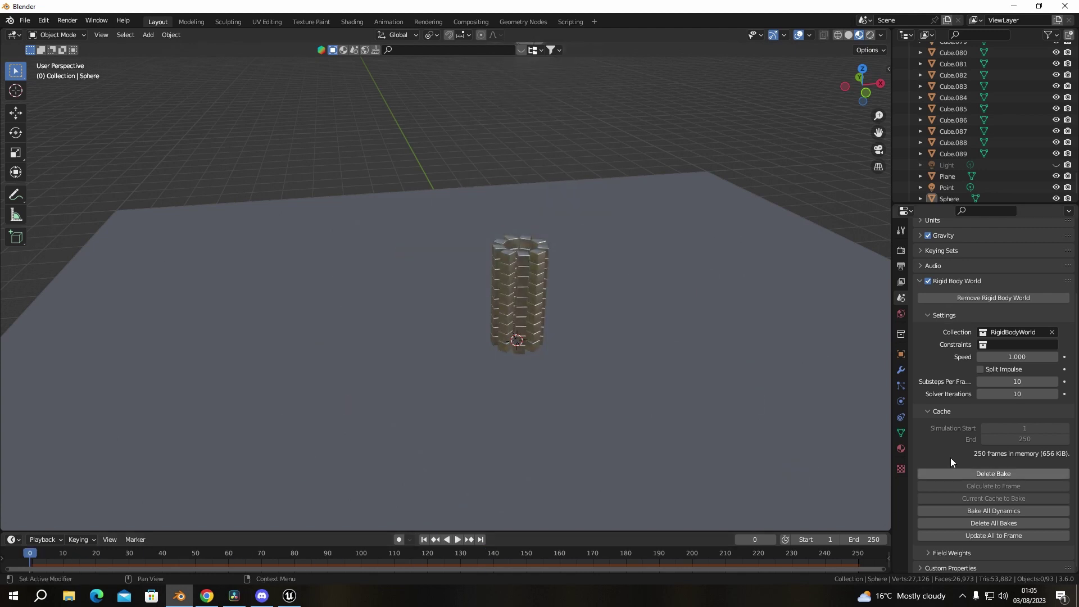
scroll(667, 360, up, 5)
middle_drag(667, 360, 569, 386)
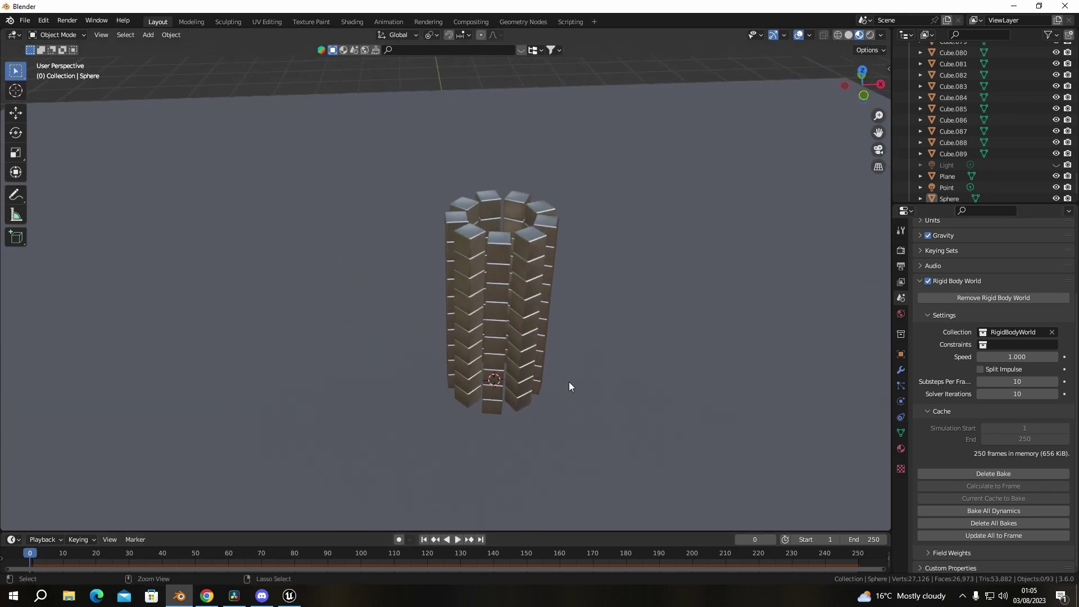
key(KP_0)
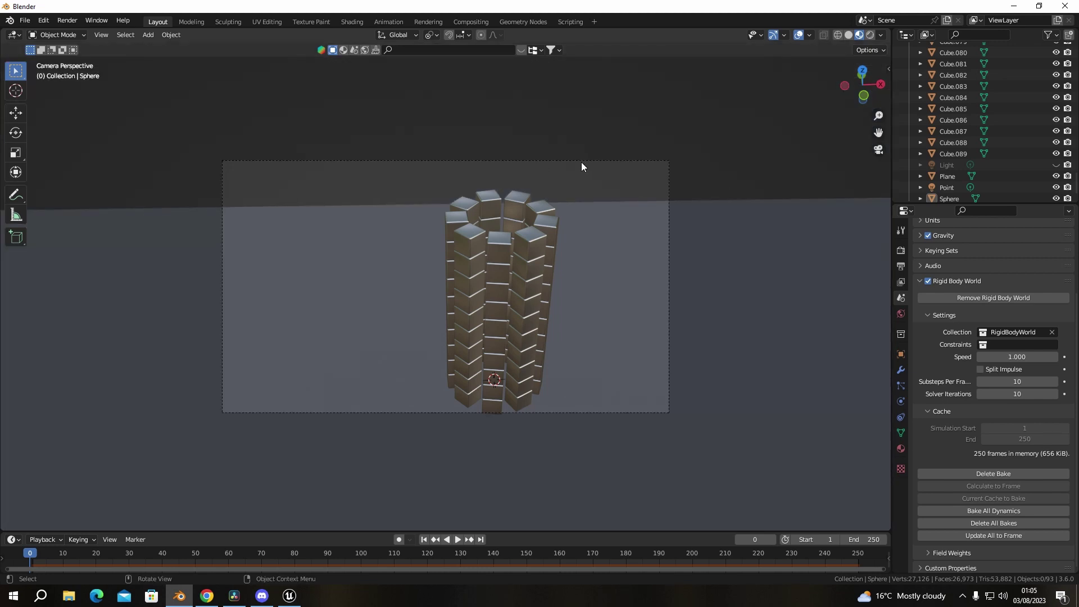
Step: Scroll the Outliner back to the top and select the Camera object
right_click(653, 165)
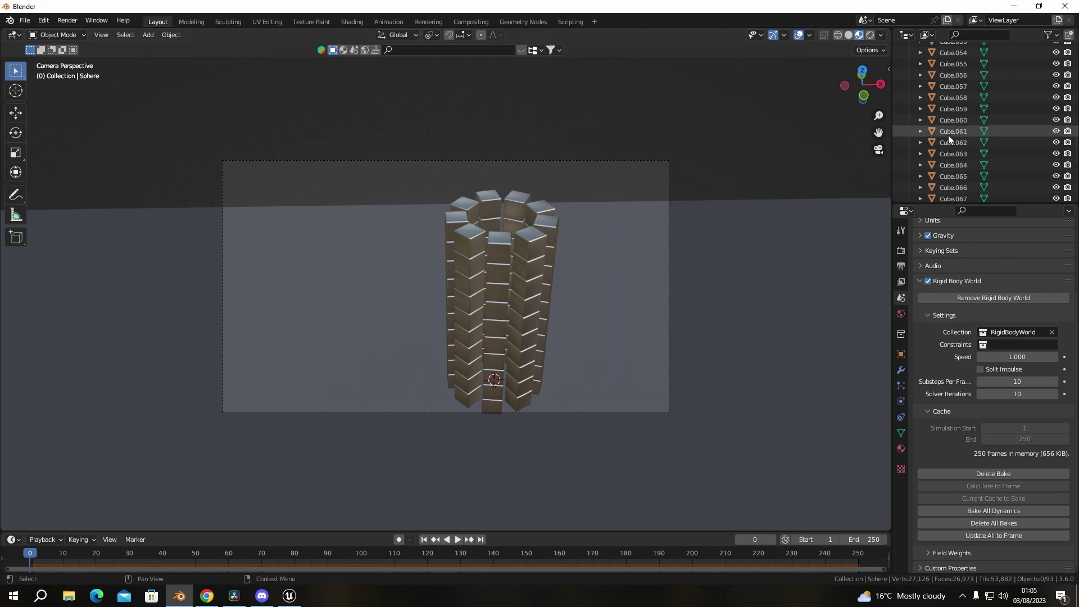
scroll(1057, 138, up, 10)
scroll(1076, 141, down, 10)
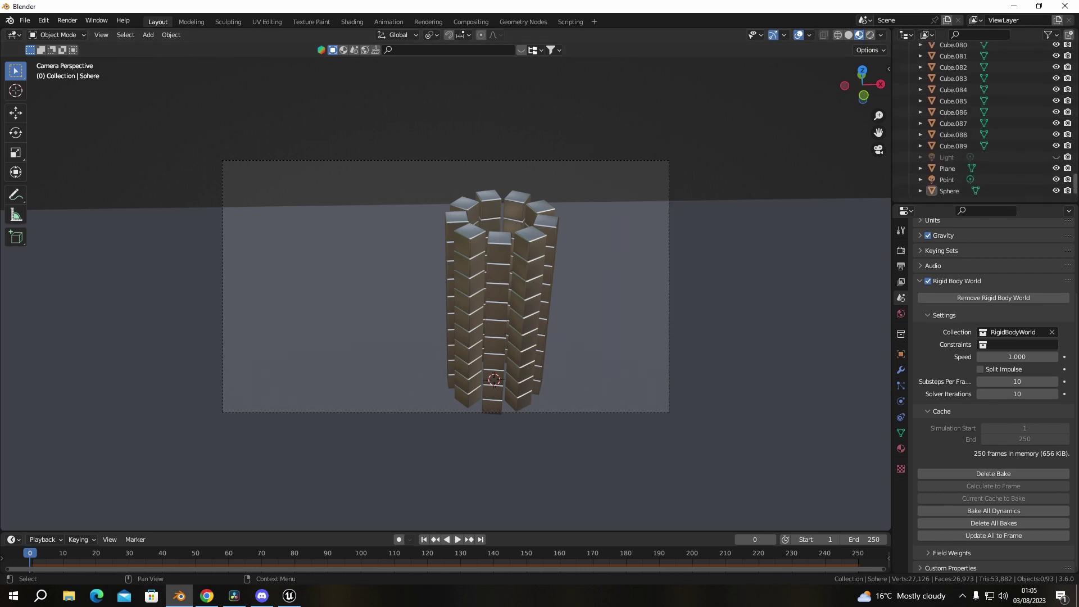
scroll(989, 112, up, 20)
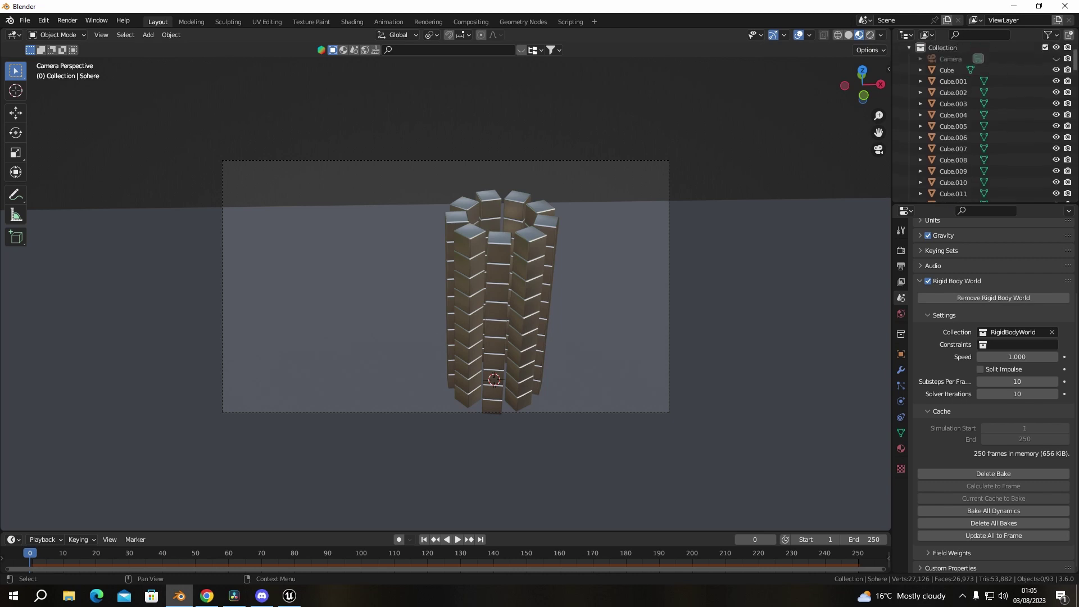
click(945, 72)
Step: Unhide the camera, set it as the active camera, and move it
click(1056, 71)
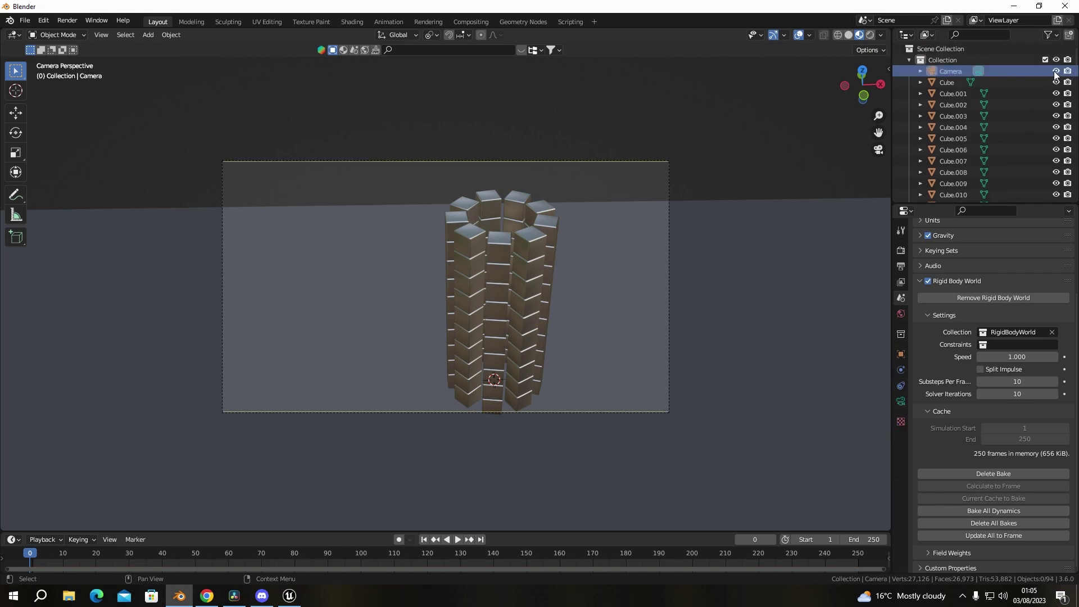
right_click(594, 161)
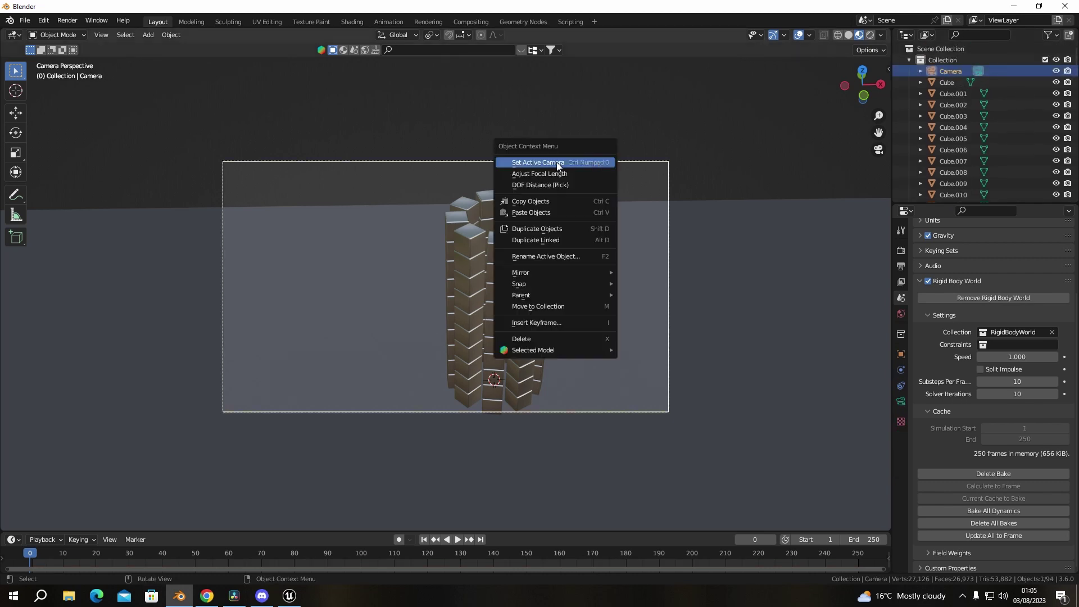
click(592, 162)
key(g)
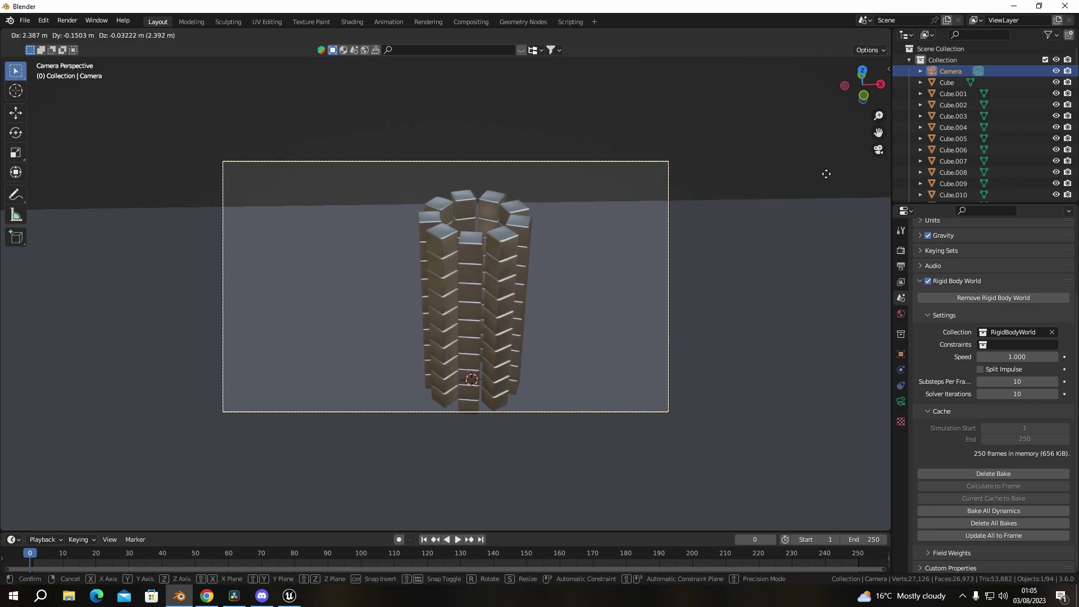
click(517, 173)
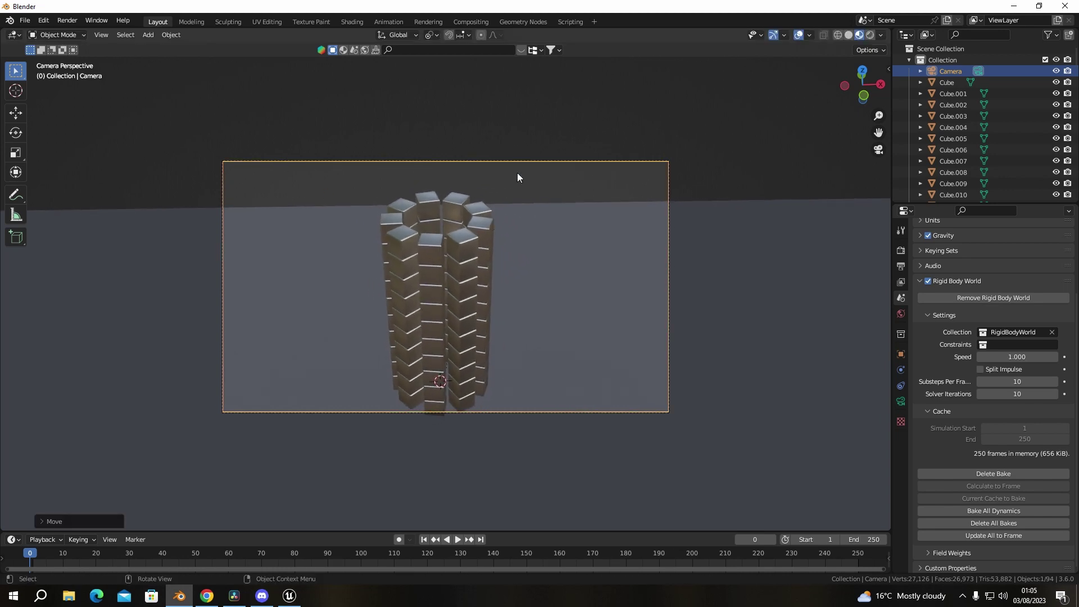
Step: Set the camera's focal length to 45 mm, reposition it, and scrub to frame 75
right_click(517, 173)
click(458, 181)
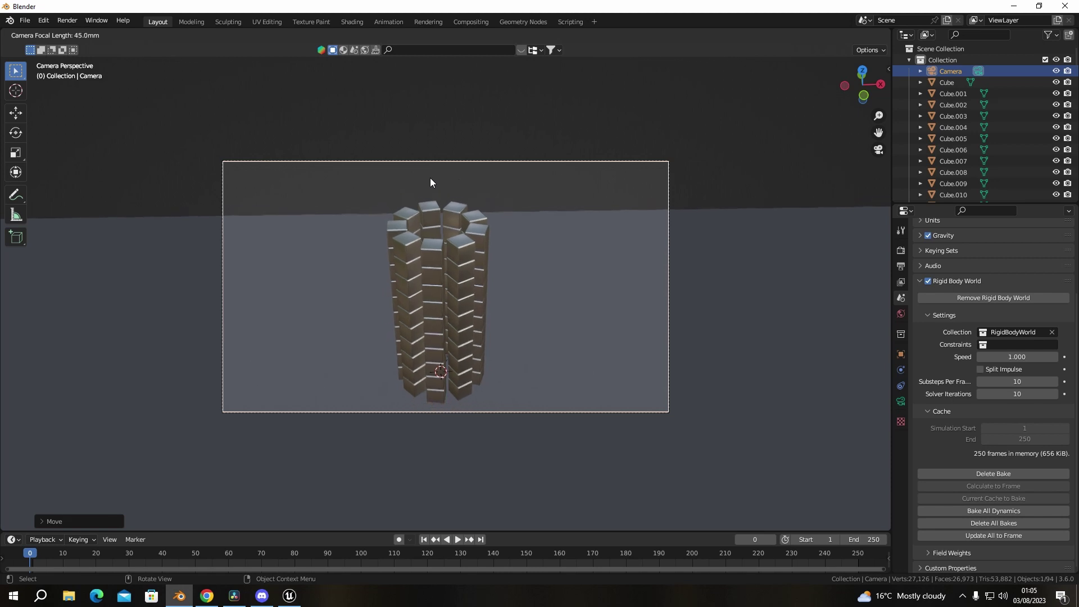
click(484, 207)
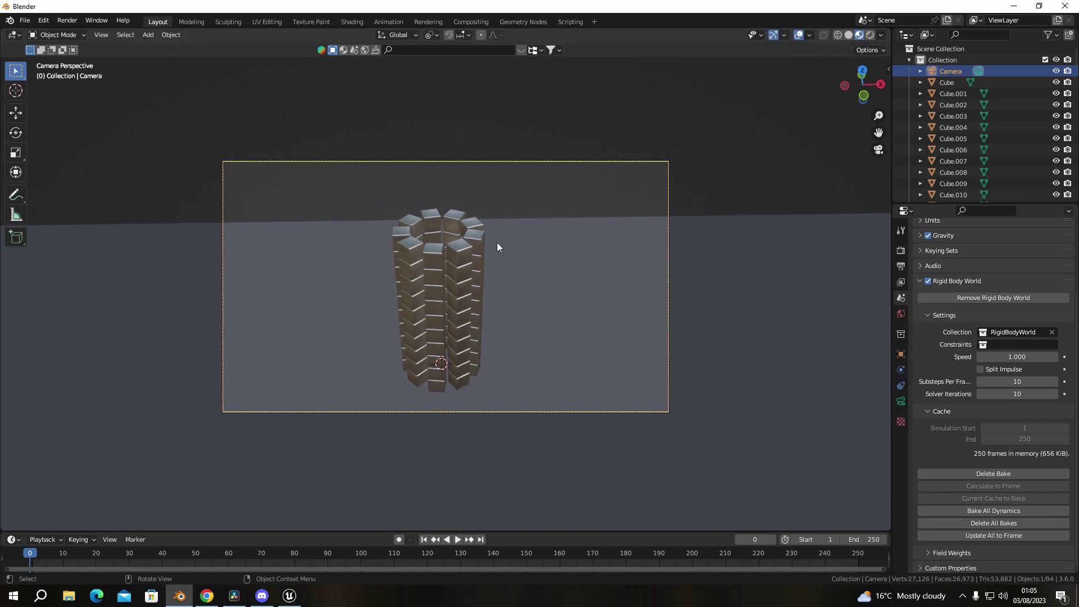
key(g)
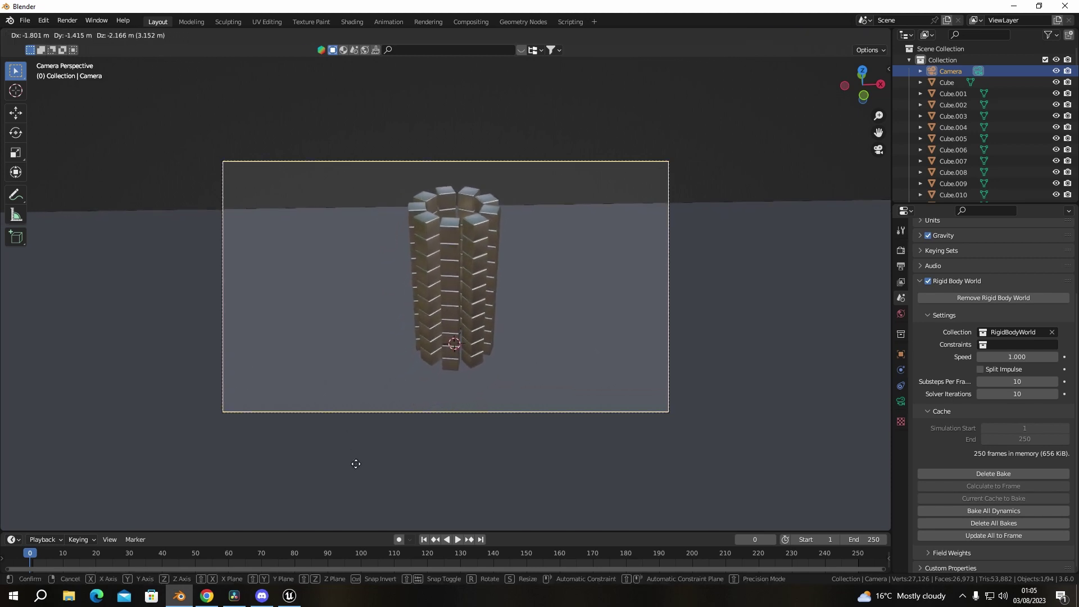
click(353, 404)
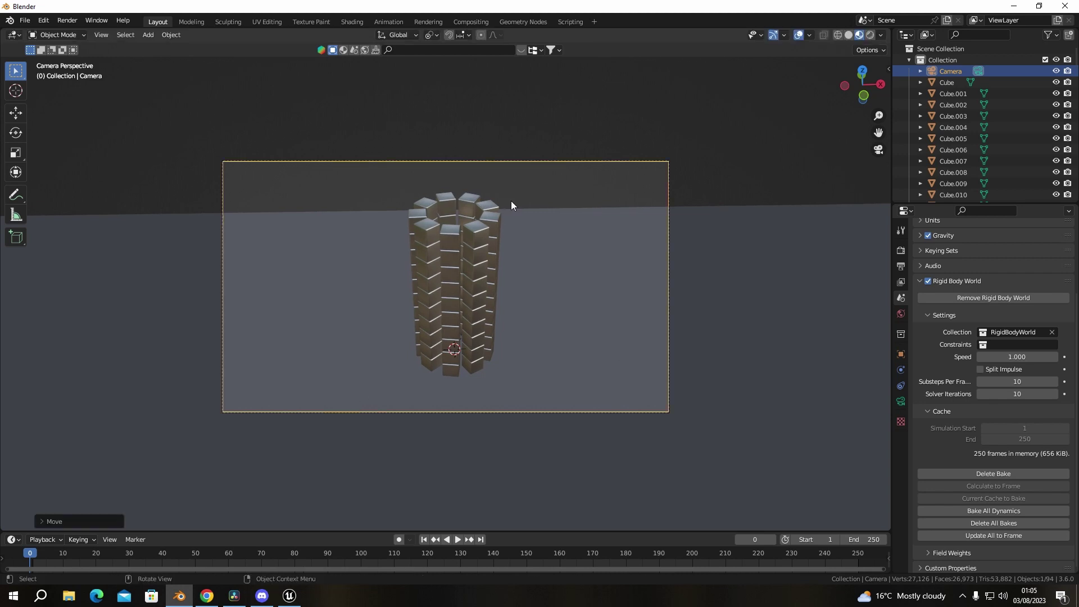
drag(70, 559, 278, 560)
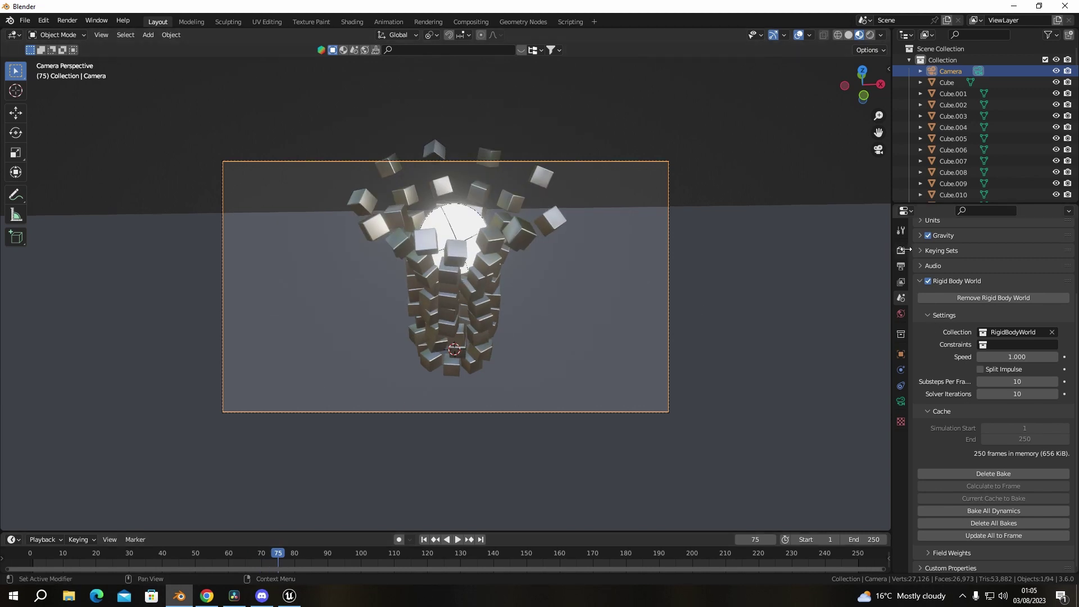
Step: Set render Max Samples to 28 and render a test still of frame 75 with F12
click(901, 231)
click(901, 249)
click(902, 266)
click(901, 250)
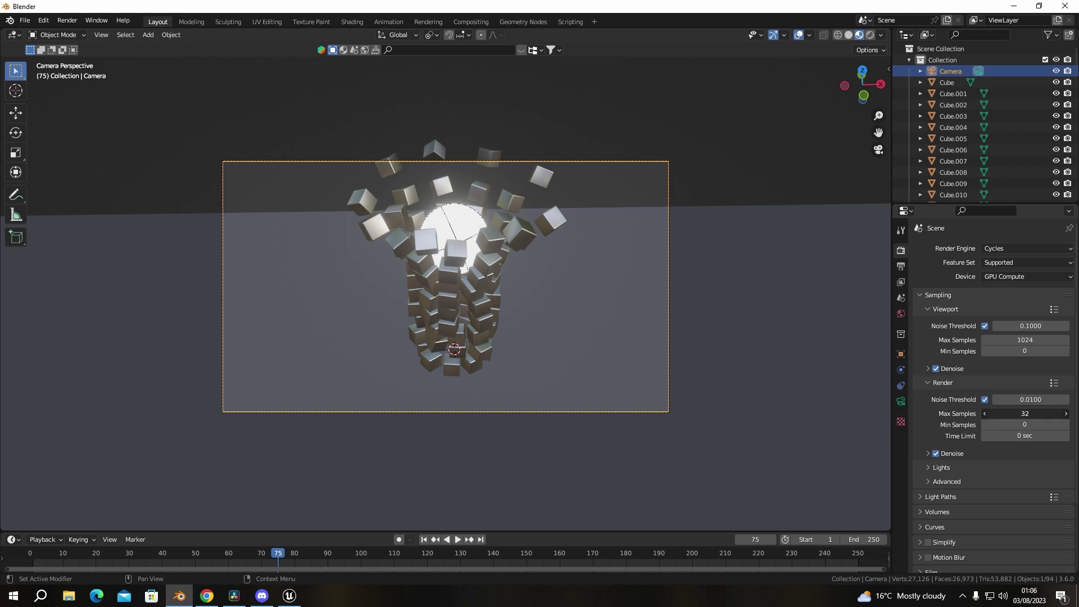
click(1060, 413)
text(28)
key(Return)
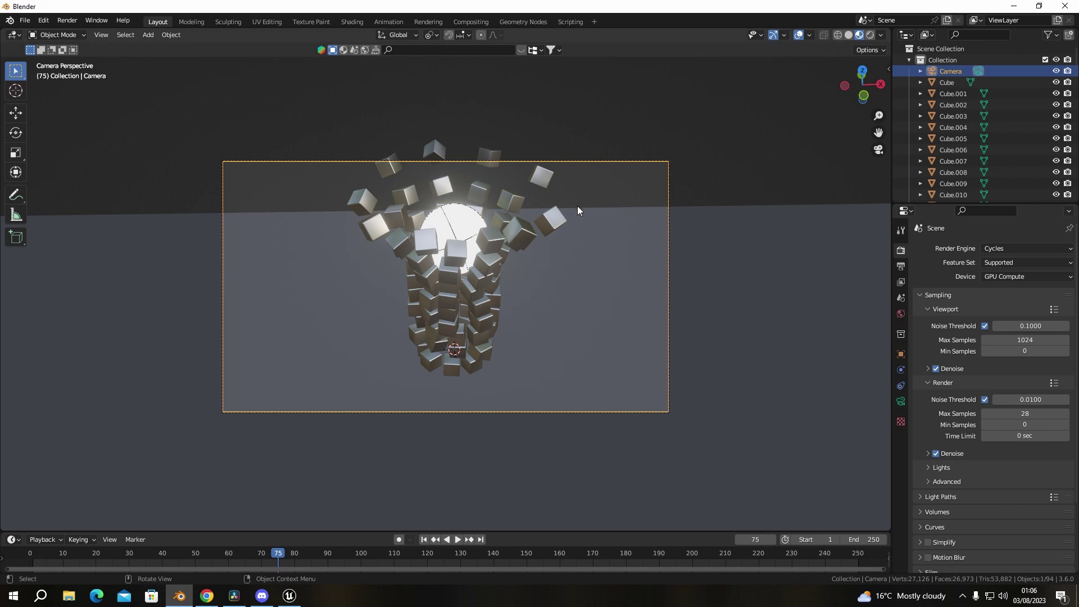
key(F12)
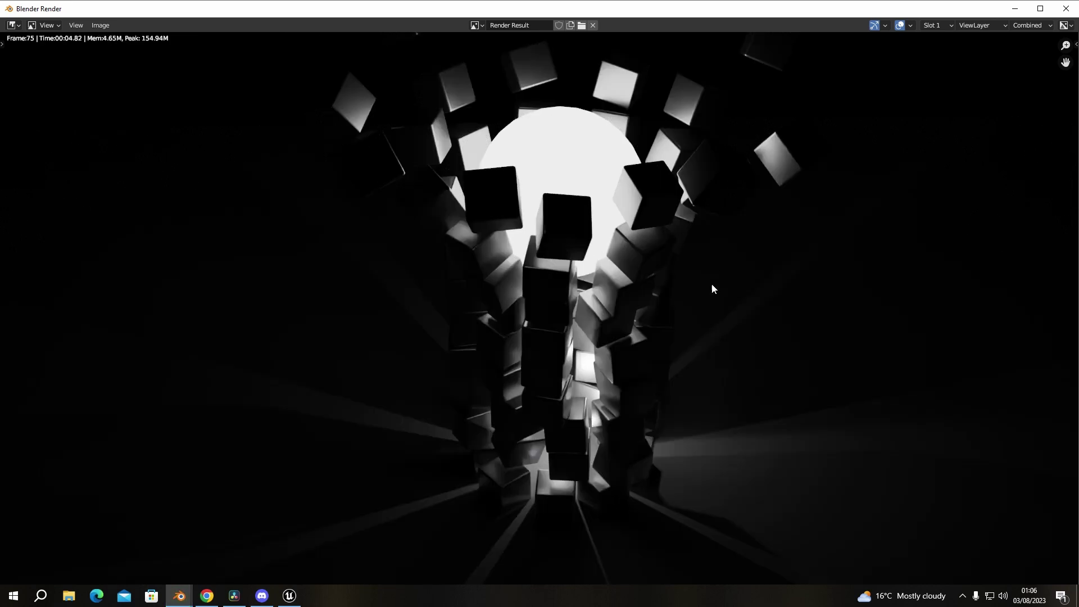
Step: Close the render, select Cube.029, and lower its Glossy BSDF roughness to 0.2
click(1067, 12)
click(424, 244)
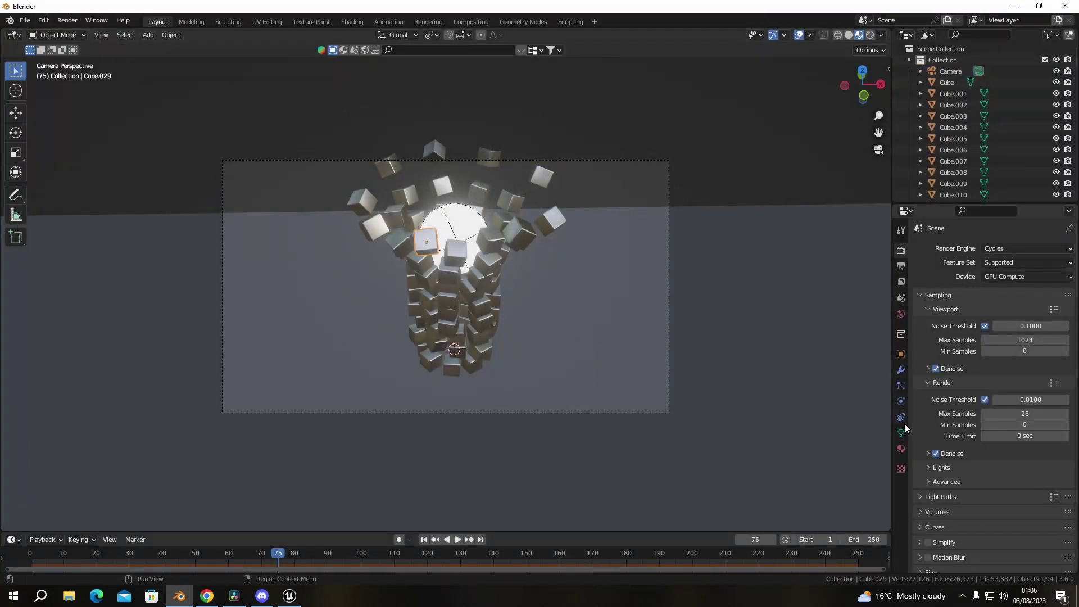
click(901, 447)
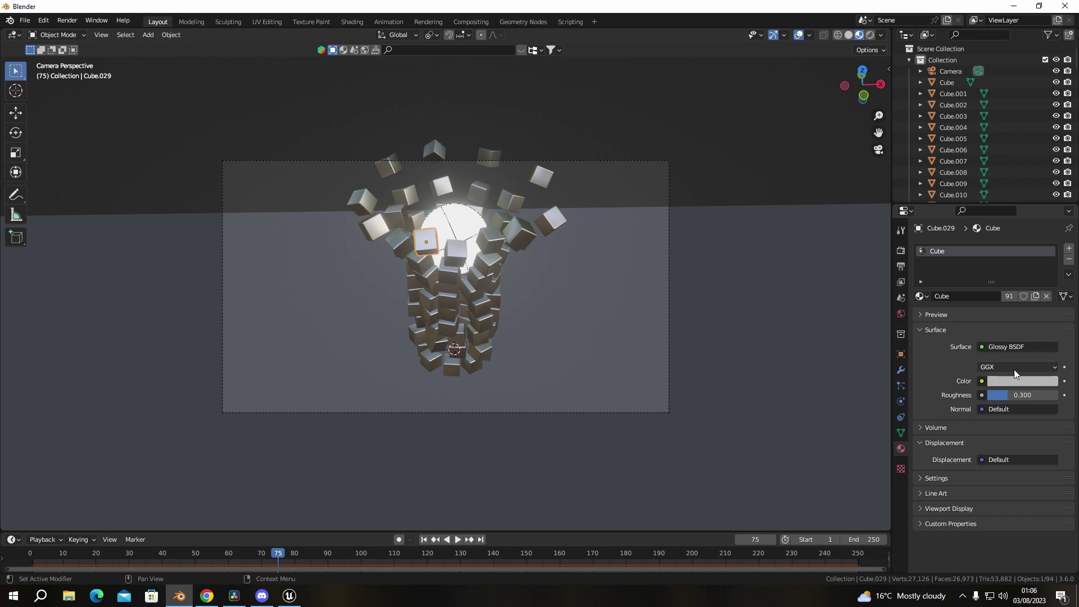
click(1030, 383)
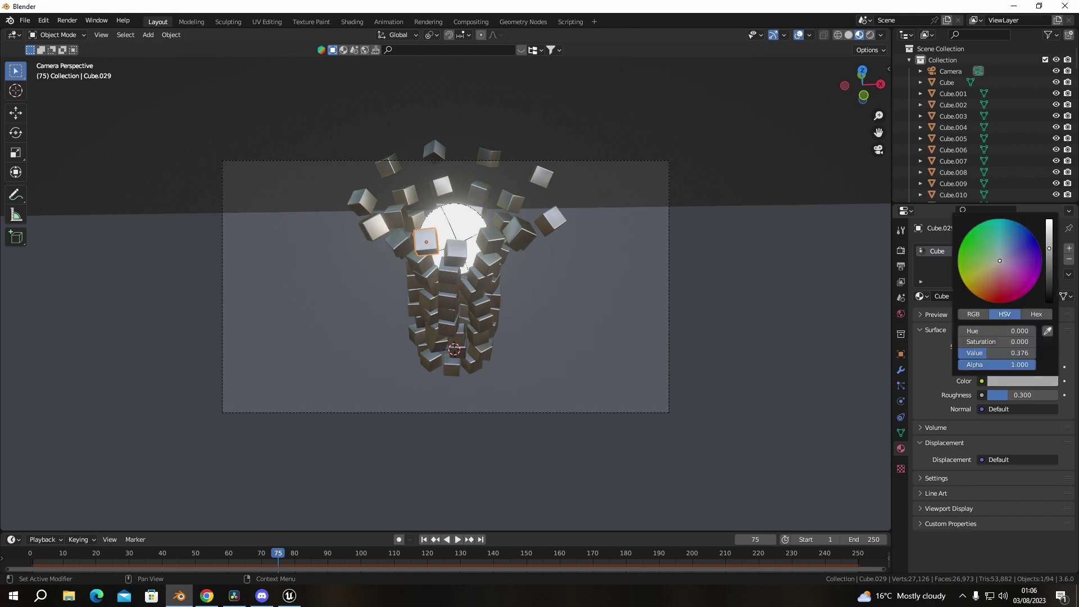
click(1030, 396)
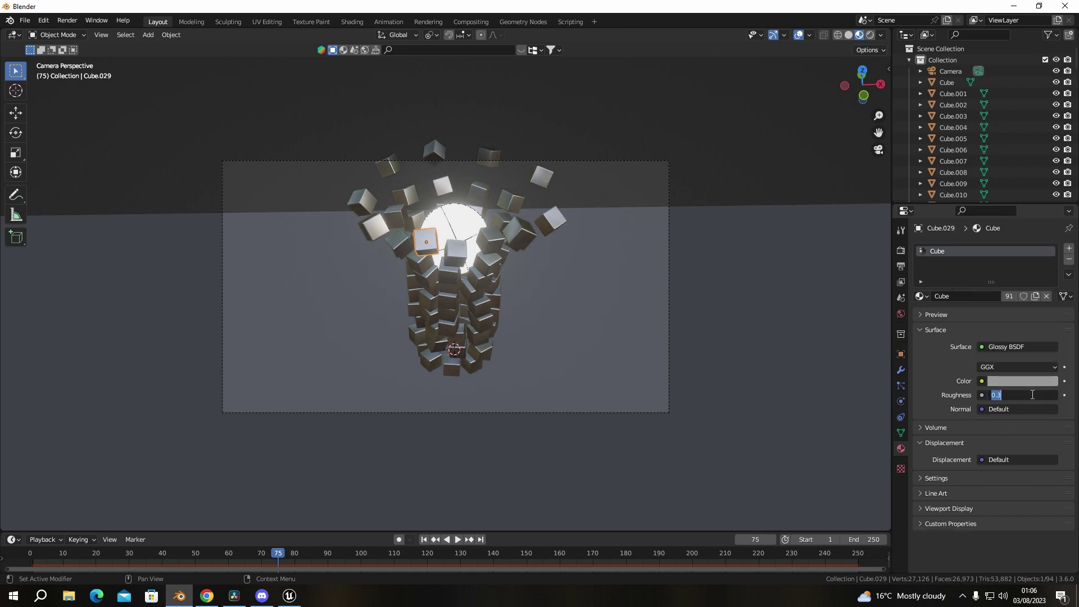
text(0.2)
key(Return)
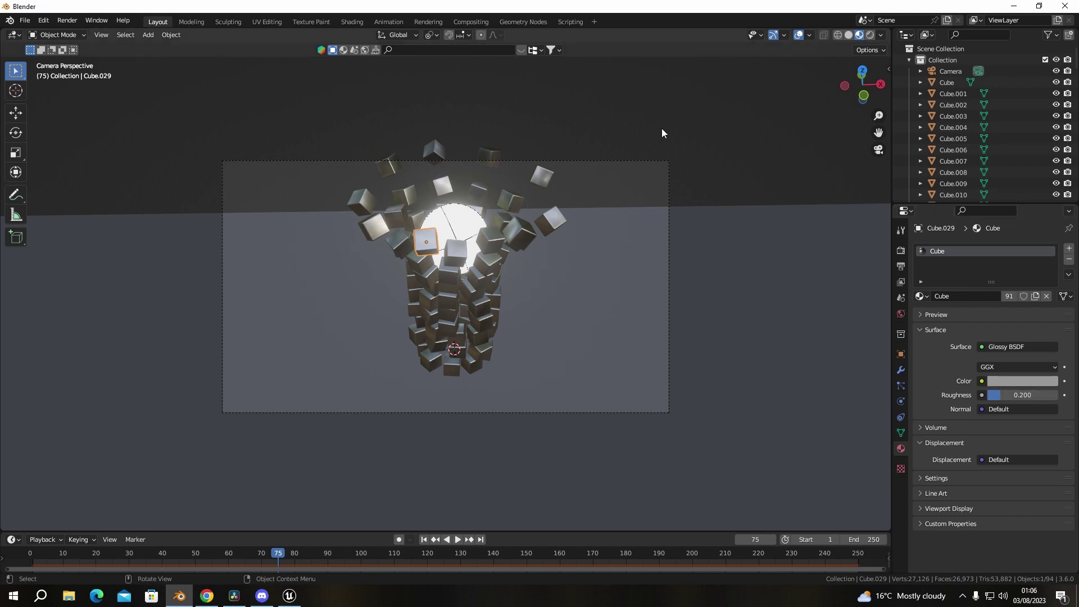
click(610, 291)
Step: Feed the sphere's Emission colour from a Blackbody node at temperature 20000, then deselect
click(460, 229)
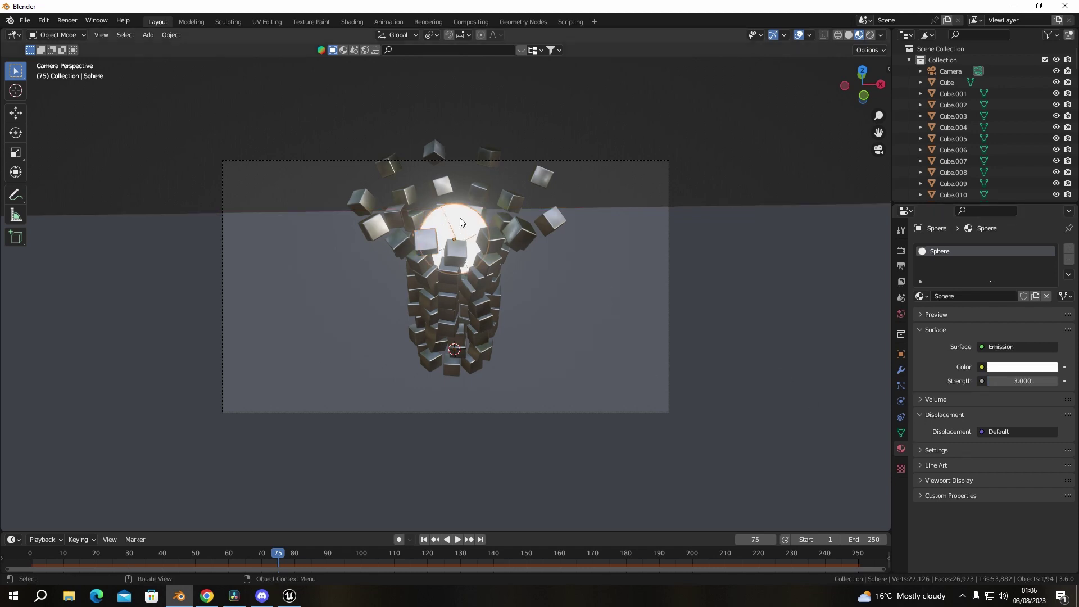
click(982, 367)
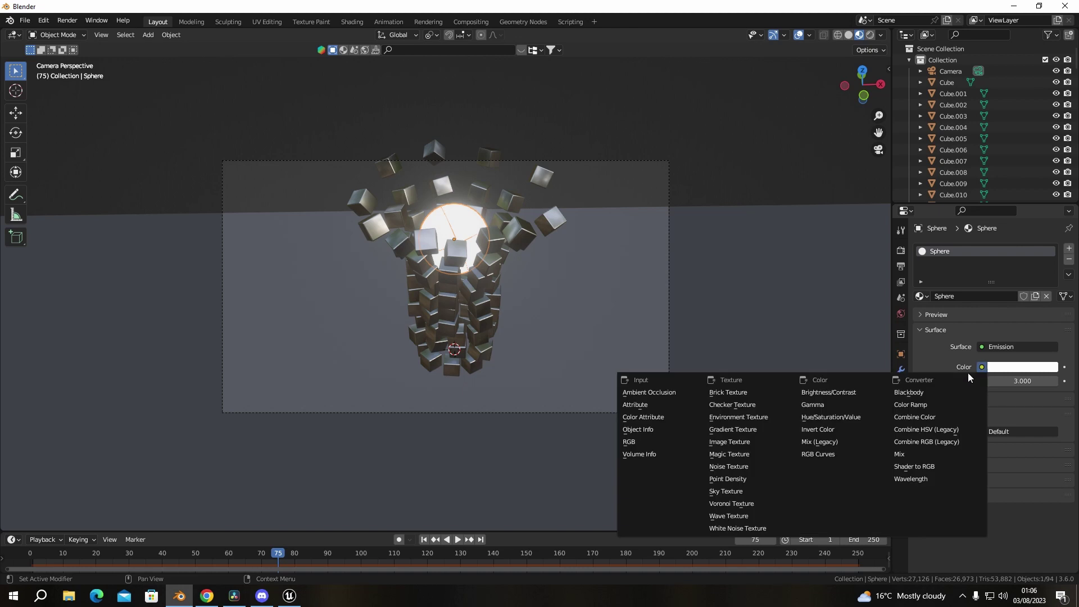
click(950, 395)
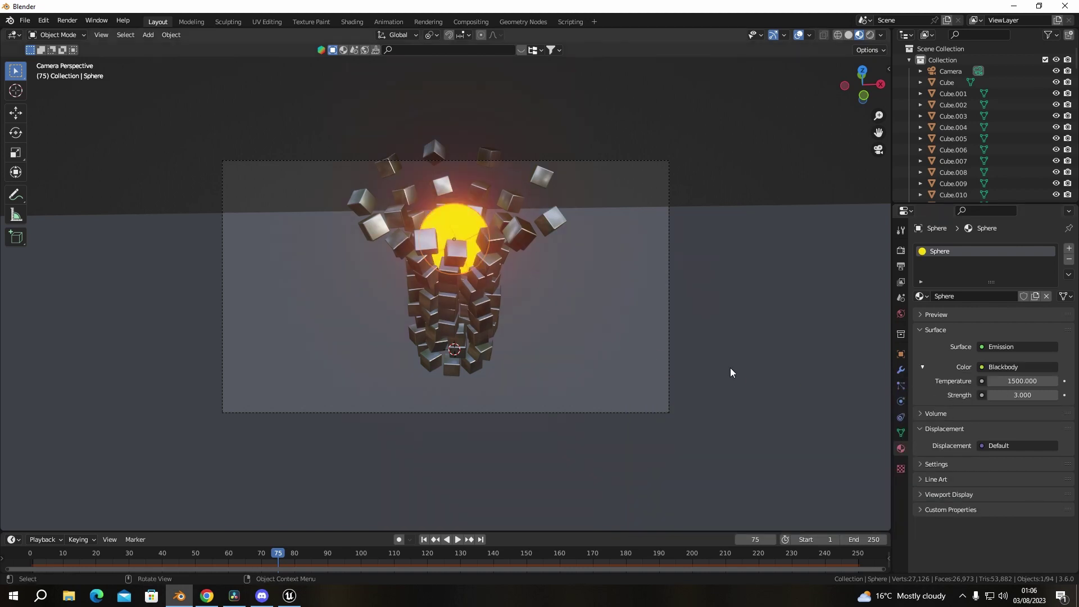
click(1021, 381)
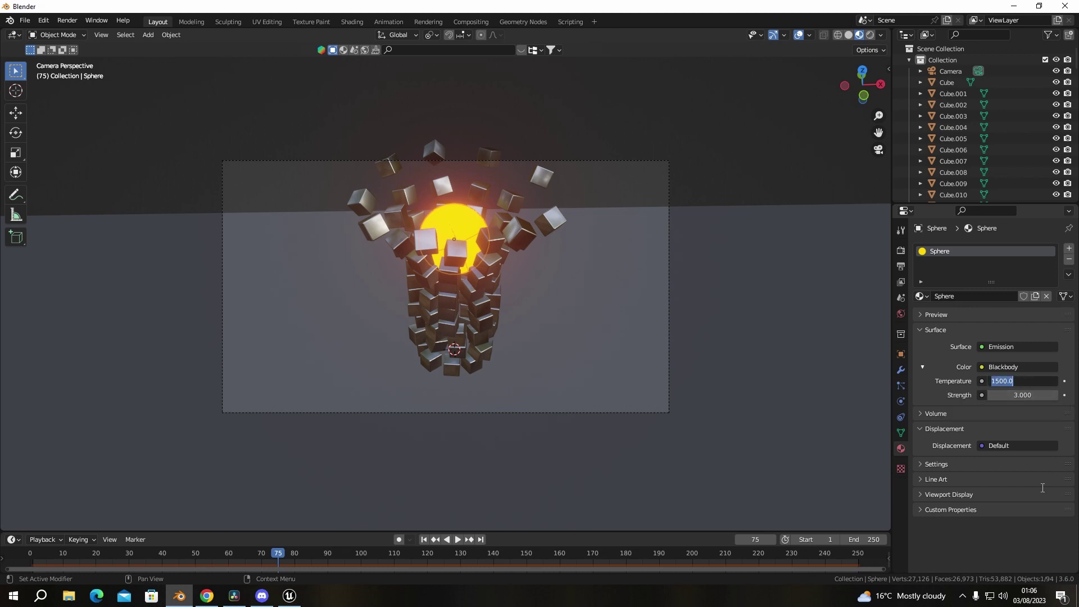
text(20000)
key(Return)
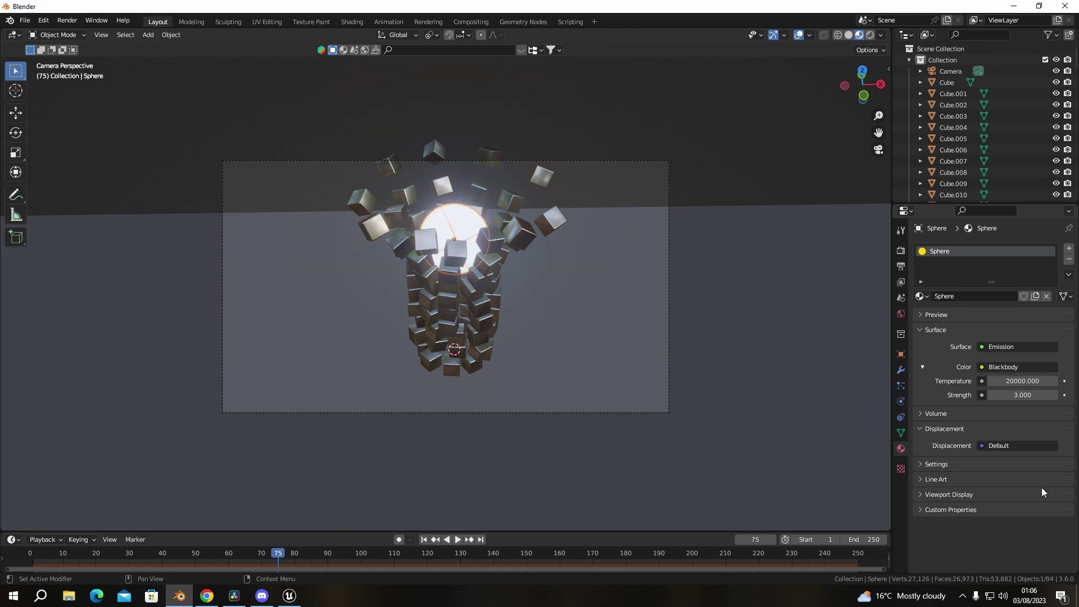
click(771, 170)
key(F12)
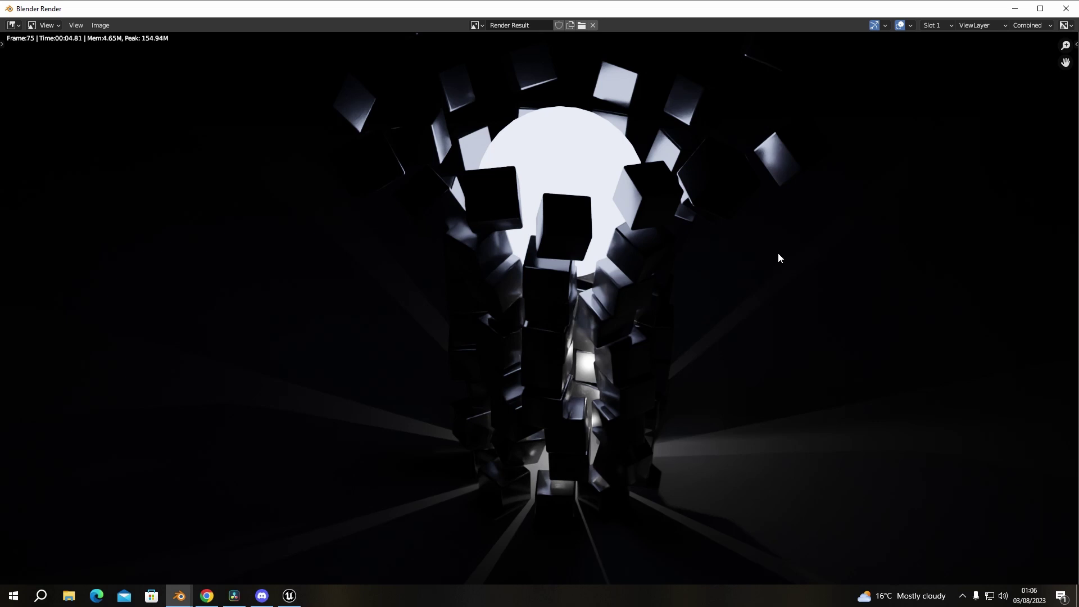
click(1064, 15)
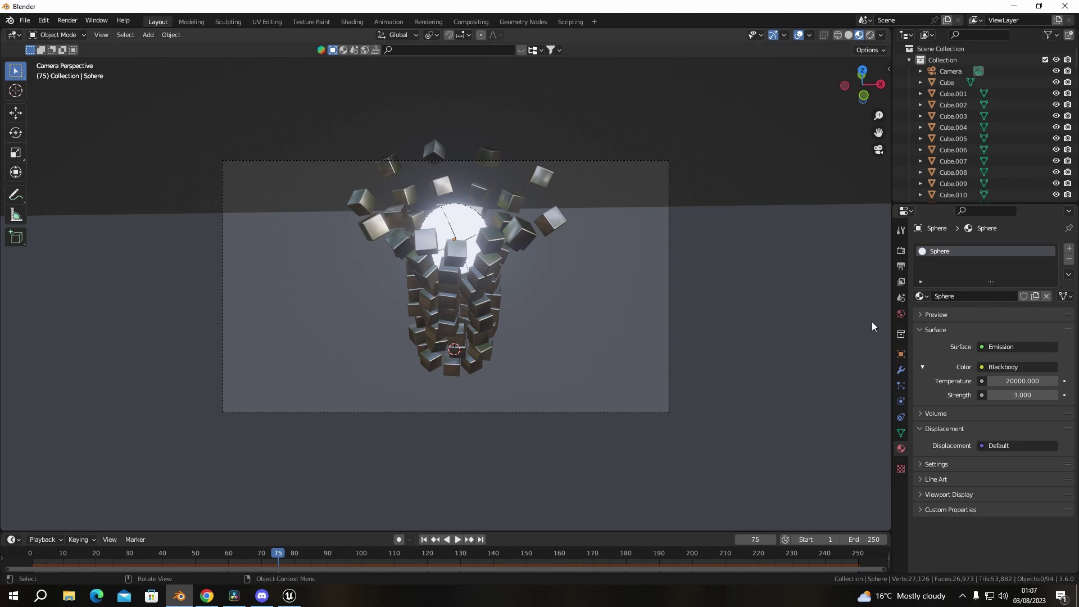
Step: Show Output properties with only the Output panel expanded: /tmp\ path, PNG, RGBA, 8-bit
click(901, 267)
scroll(932, 375, down, 3)
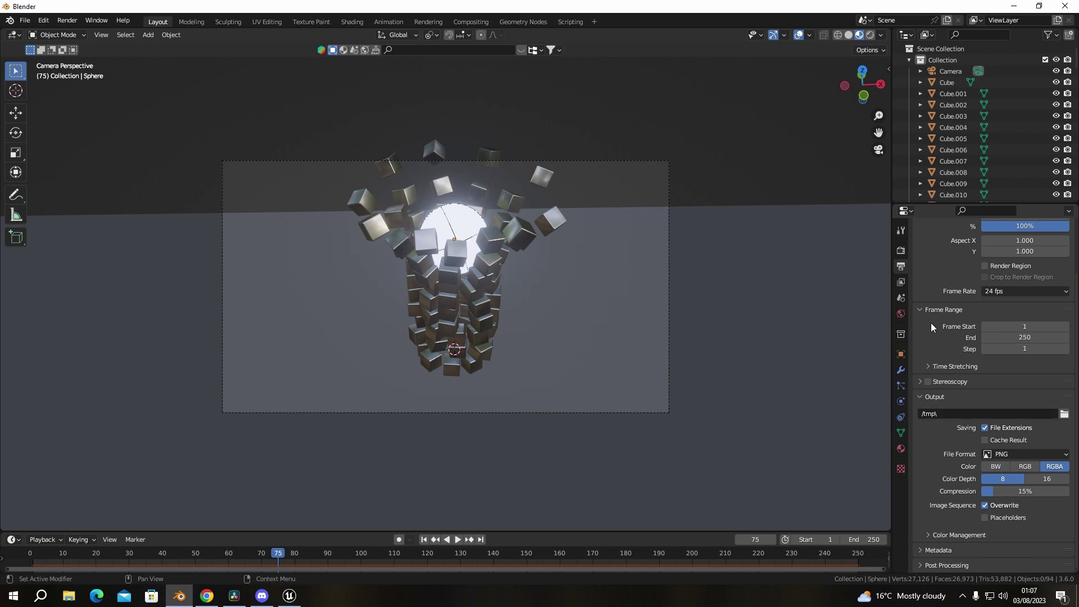
scroll(934, 312, up, 3)
drag(921, 249, 911, 358)
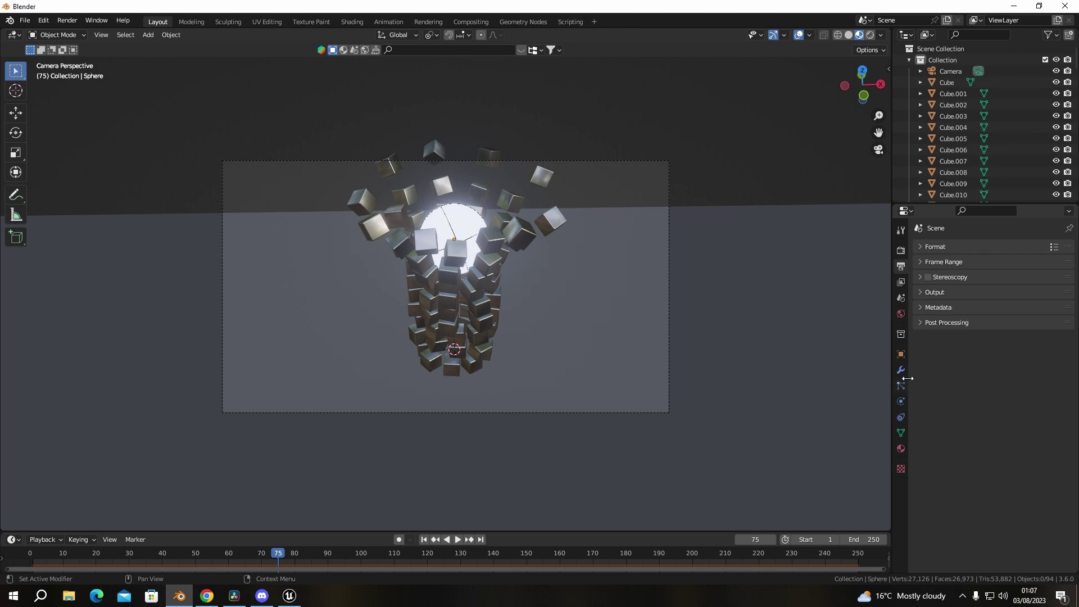
click(921, 296)
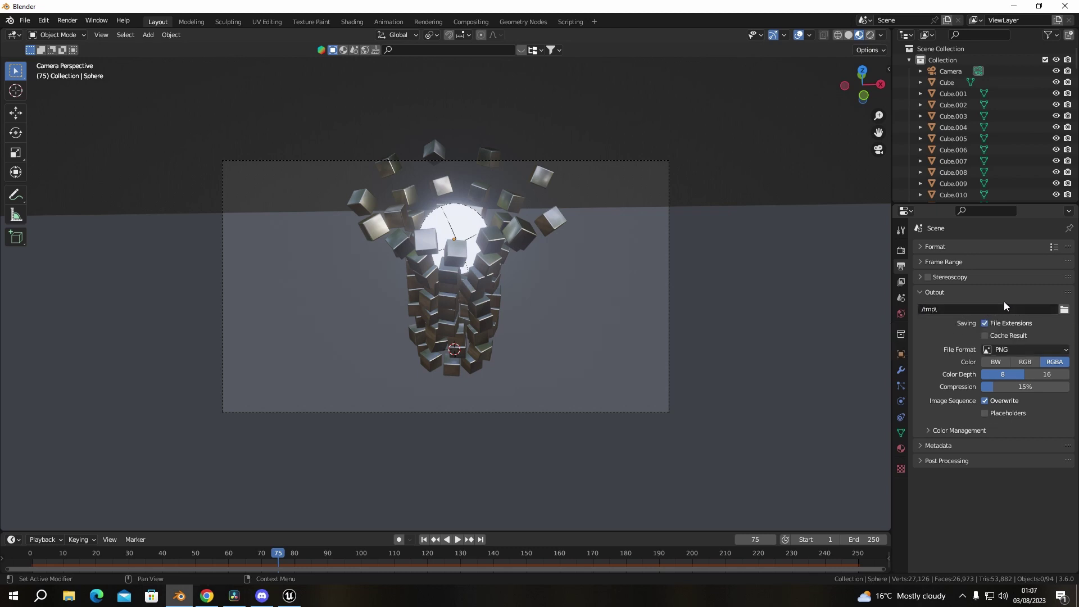
click(1008, 348)
Step: Turn off Overwrite and set the output file format to FFmpeg Video
click(987, 403)
click(1040, 350)
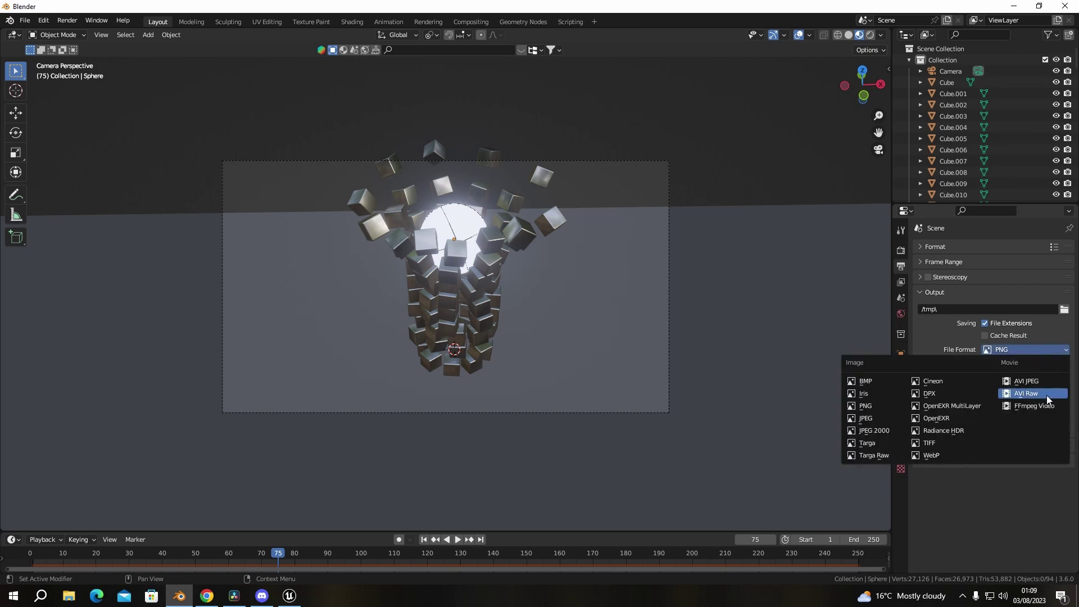
click(1035, 404)
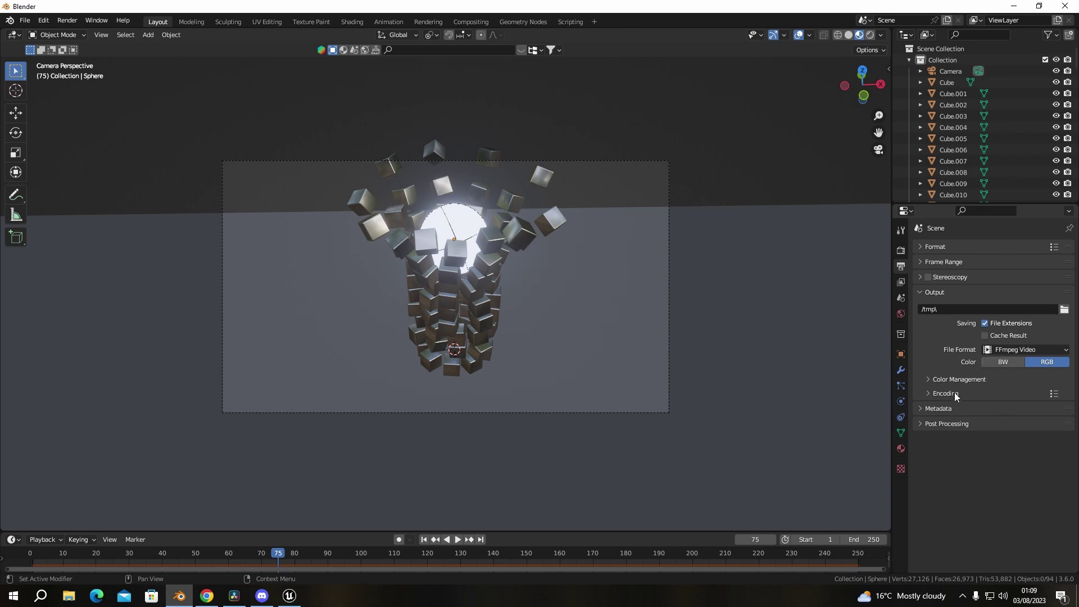
Step: Set the video encoding to an MPEG-4 container at High Quality output
click(931, 393)
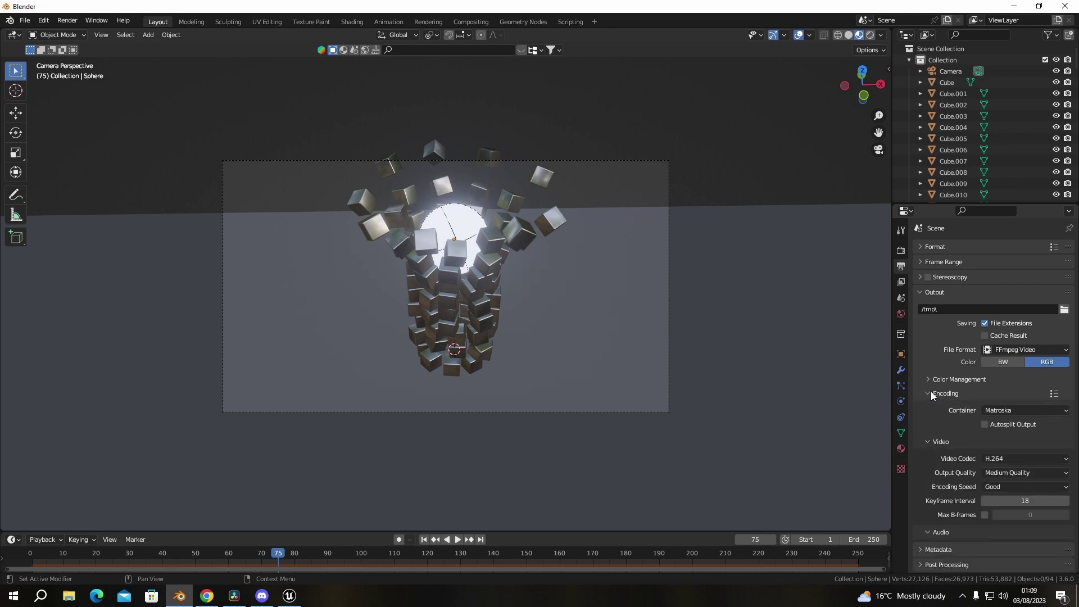
click(1013, 410)
click(1013, 448)
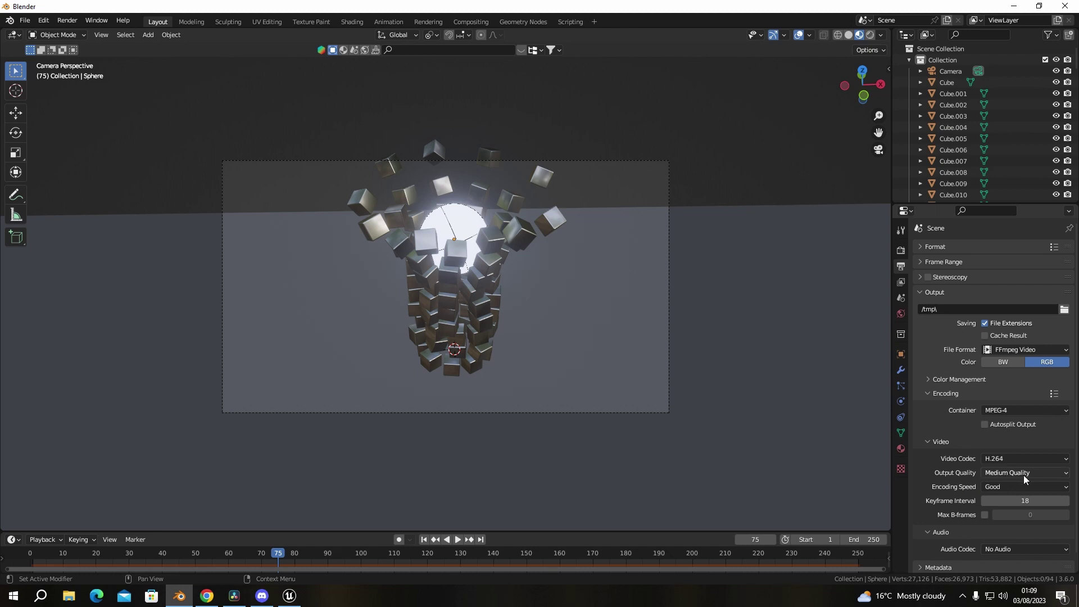
click(1041, 474)
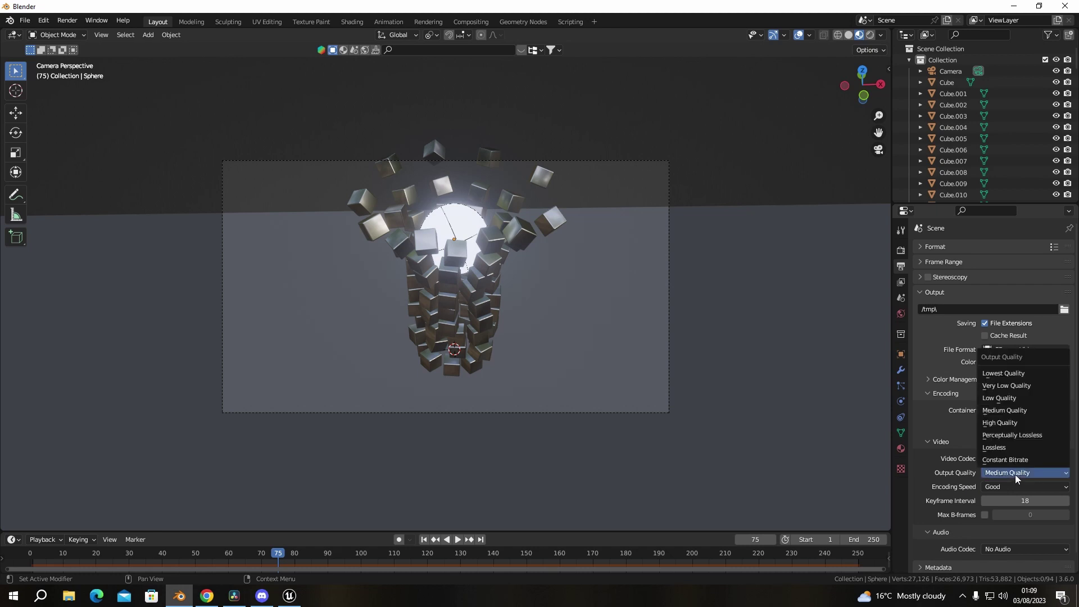
click(1000, 422)
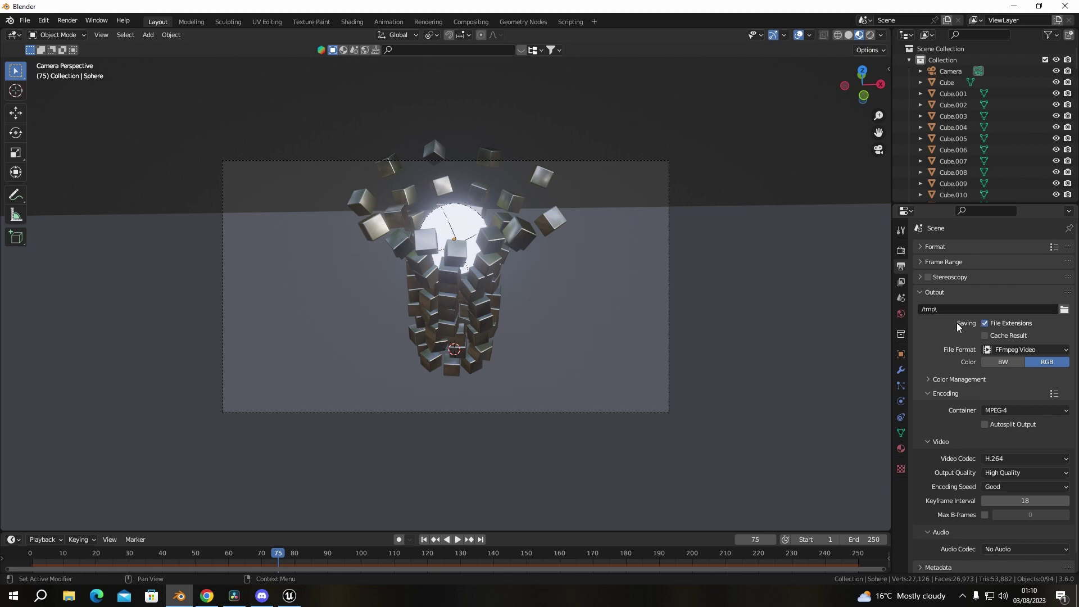
Step: Display the Cycles render and sampling settings and check the Render menu
click(903, 250)
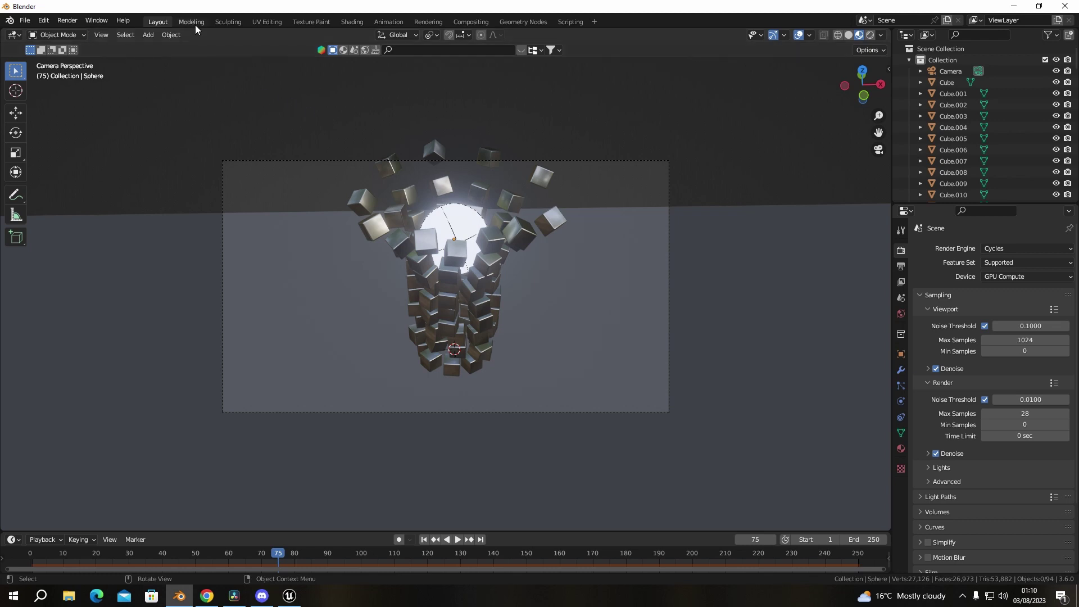
click(67, 20)
Step: Play the animation, stop at frame 142, and test-render that frame
key(space)
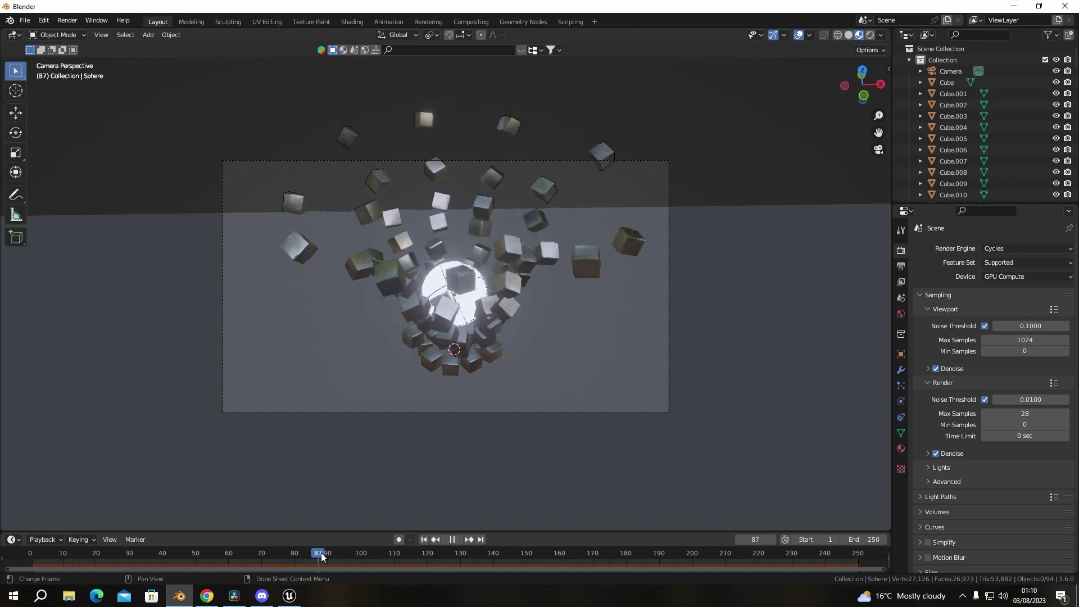
key(space)
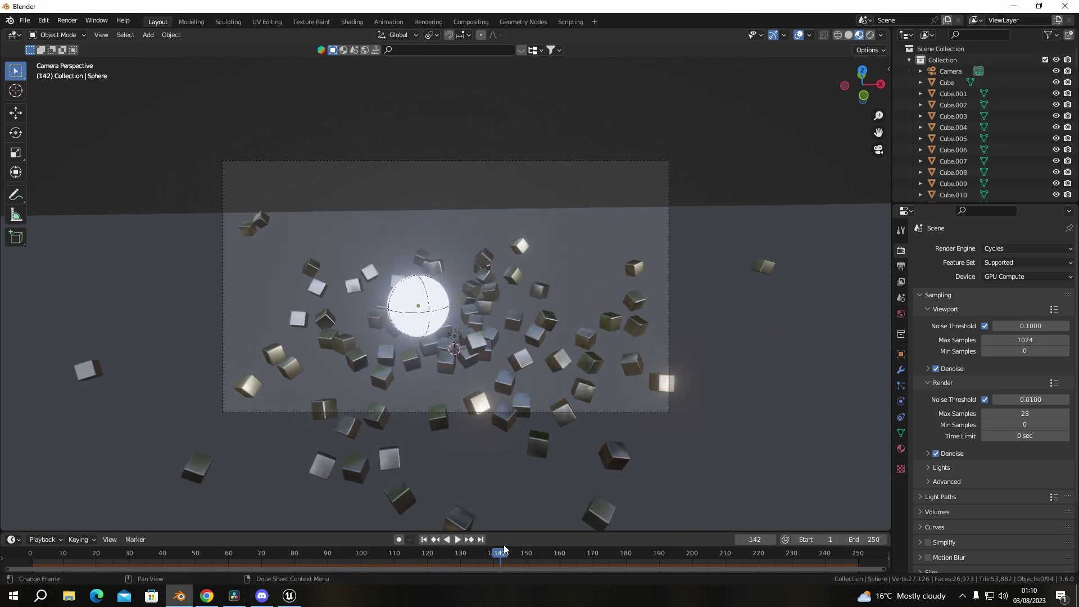
key(F12)
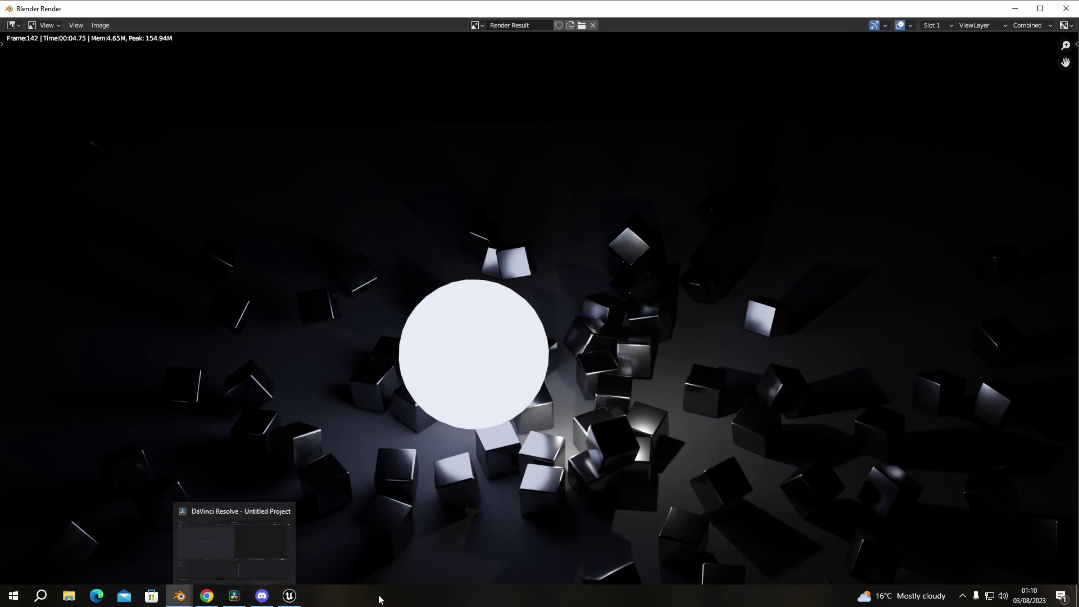
click(963, 596)
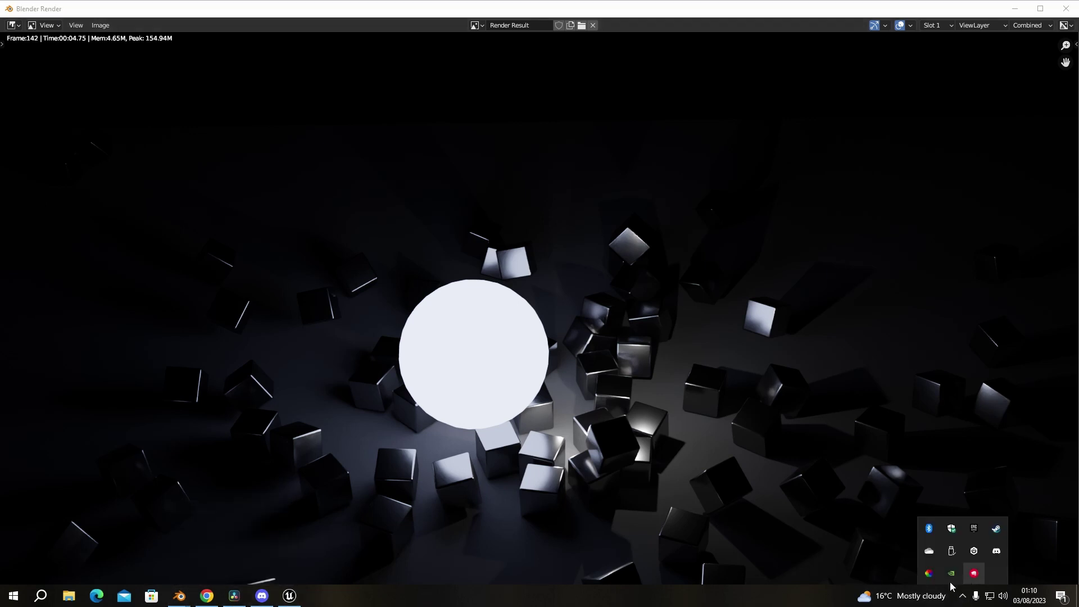